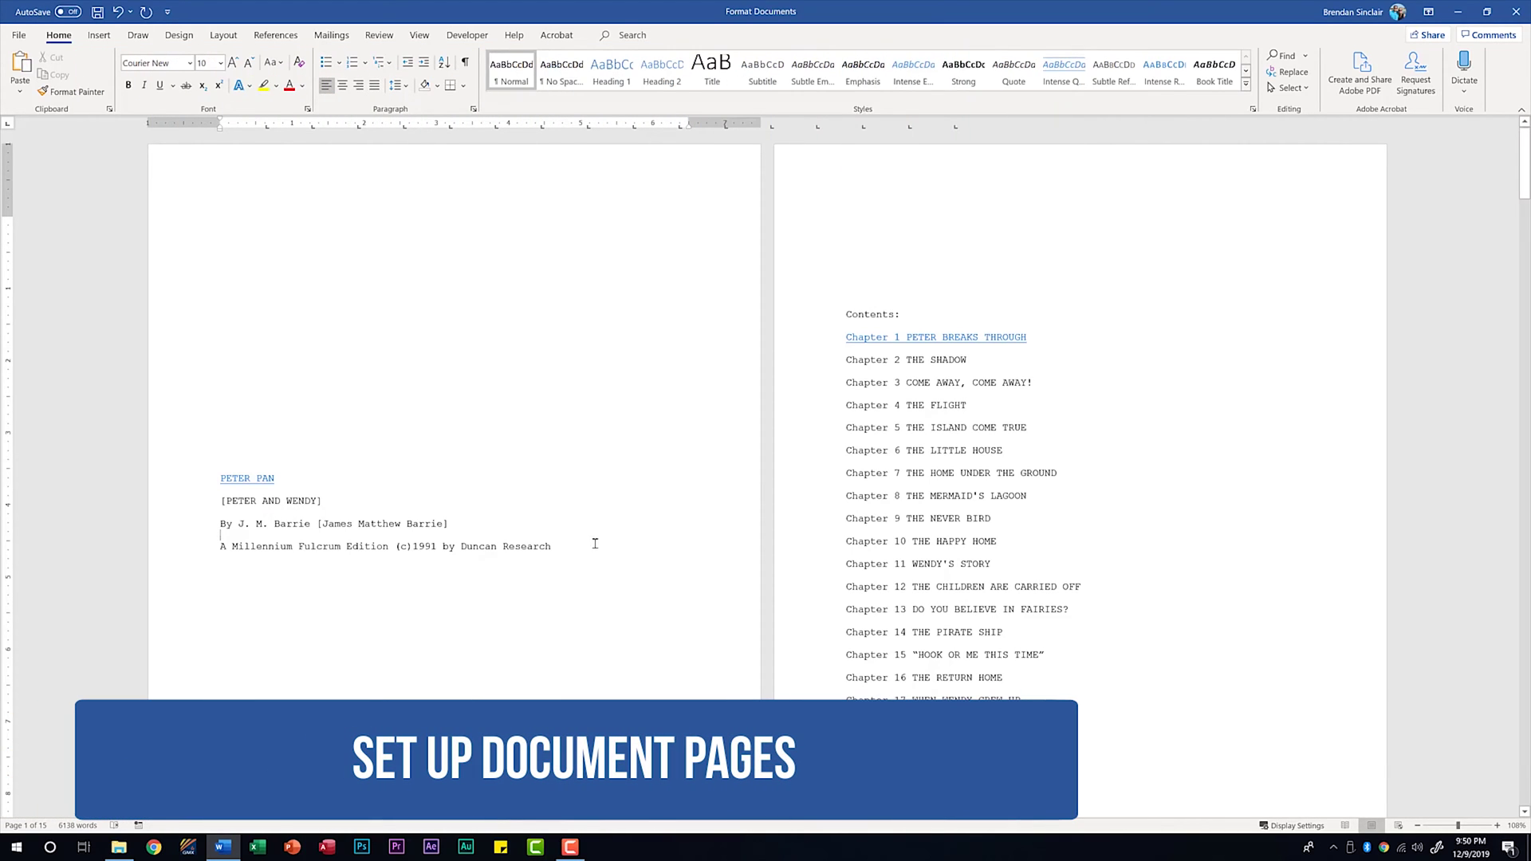
# - Try 0.5-inch top and bottom margins in Custom Margins, then cancel without applying them
pyautogui.click(222, 35)
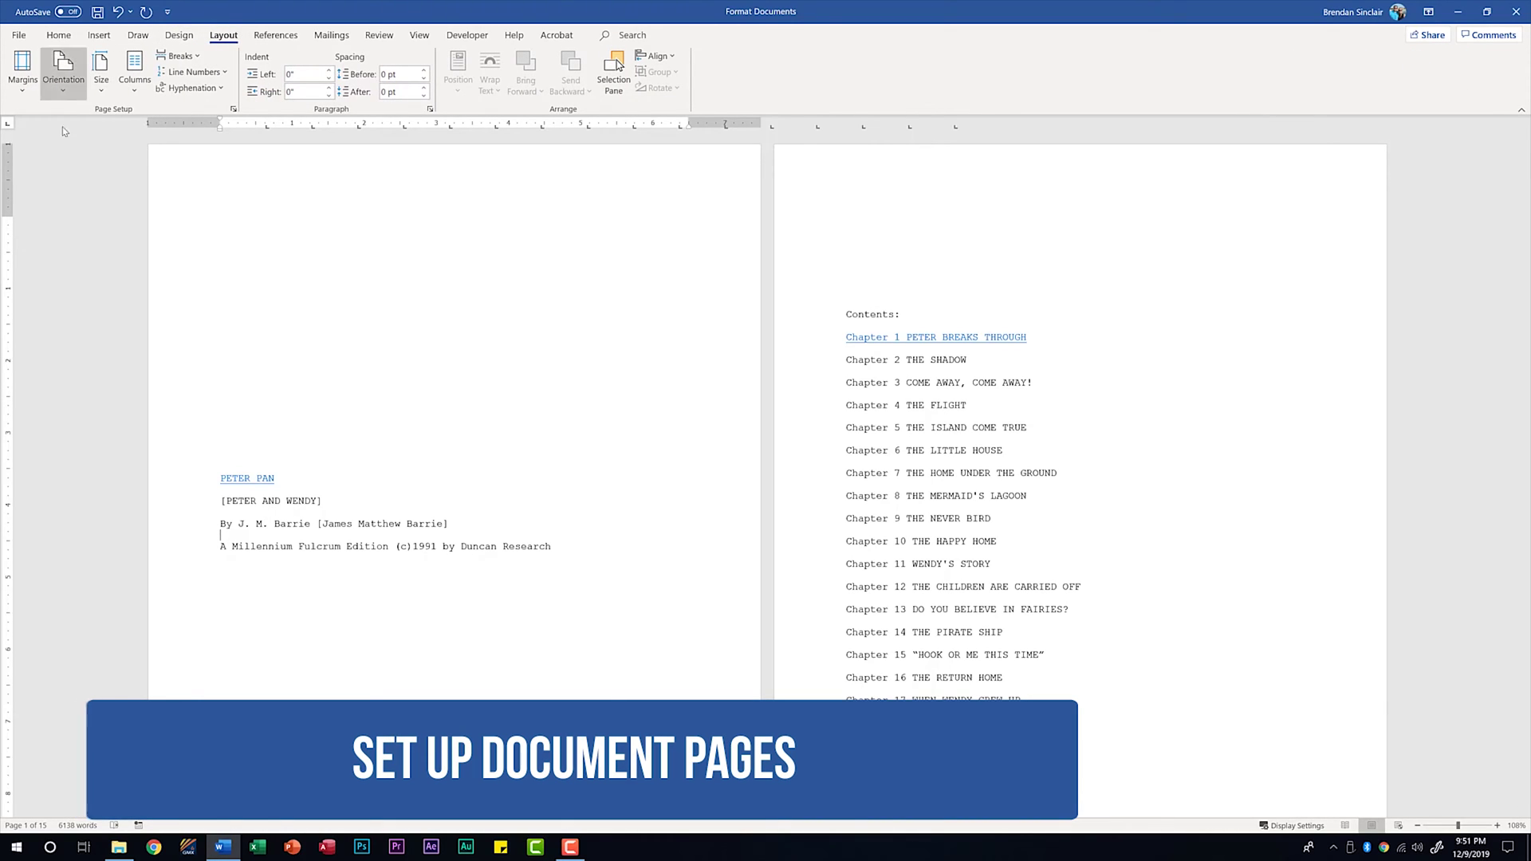
pyautogui.click(24, 93)
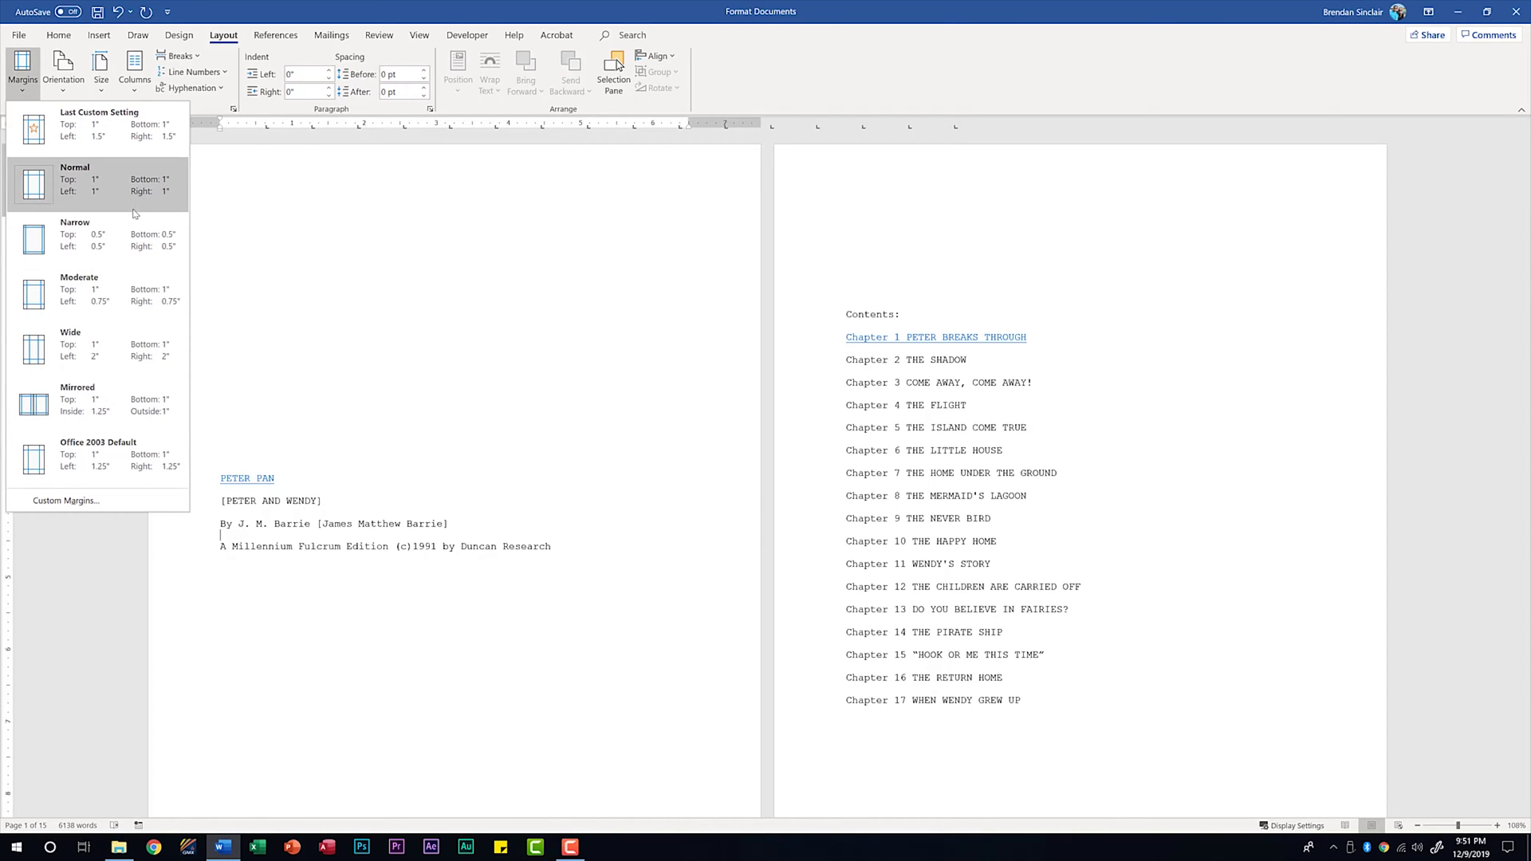
pyautogui.click(132, 503)
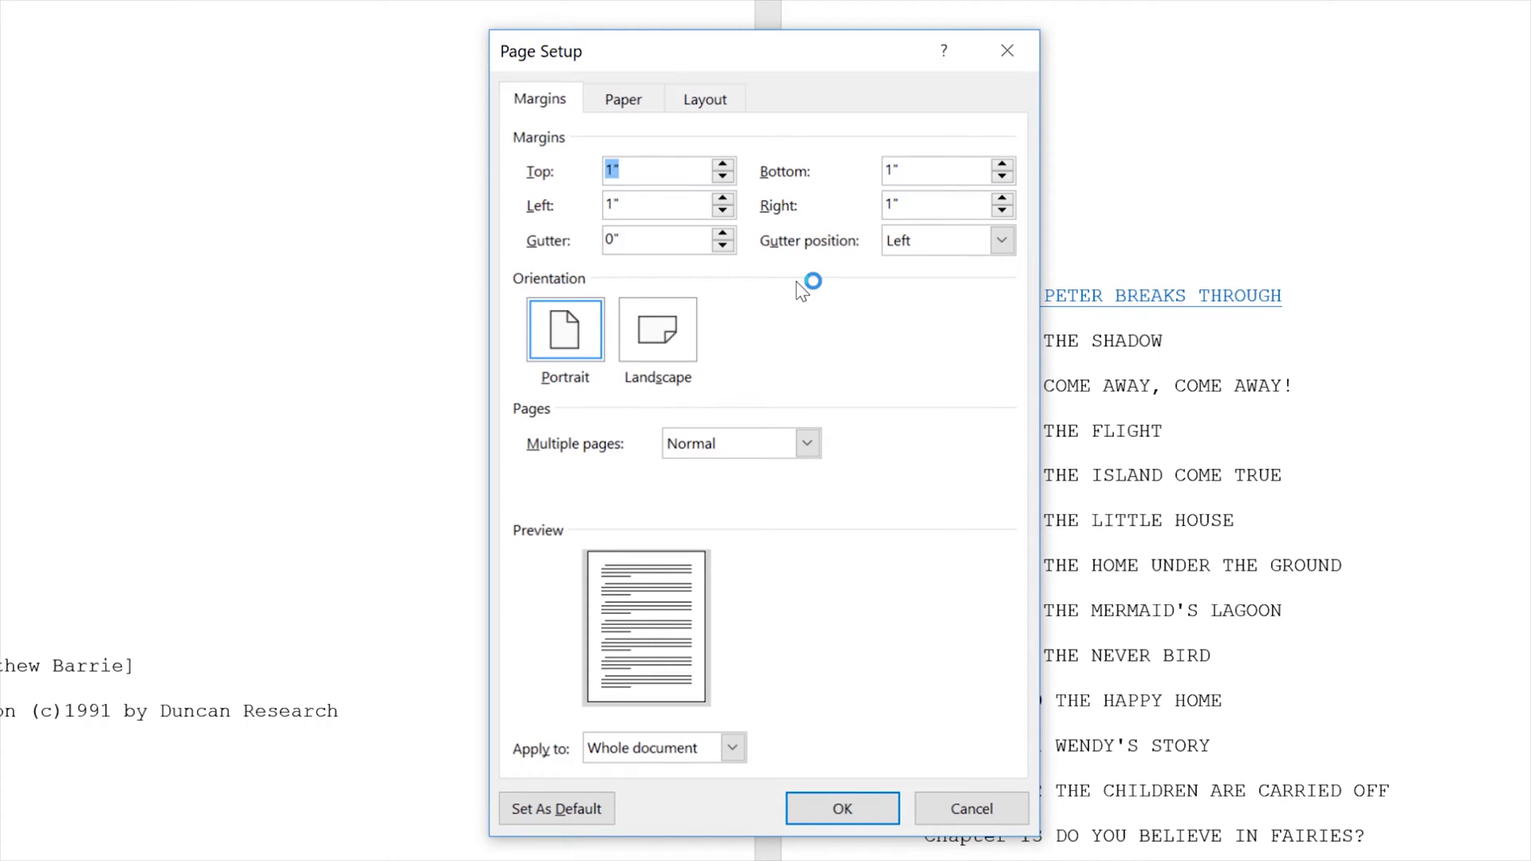
pyautogui.write('.5')
pyautogui.click(914, 170)
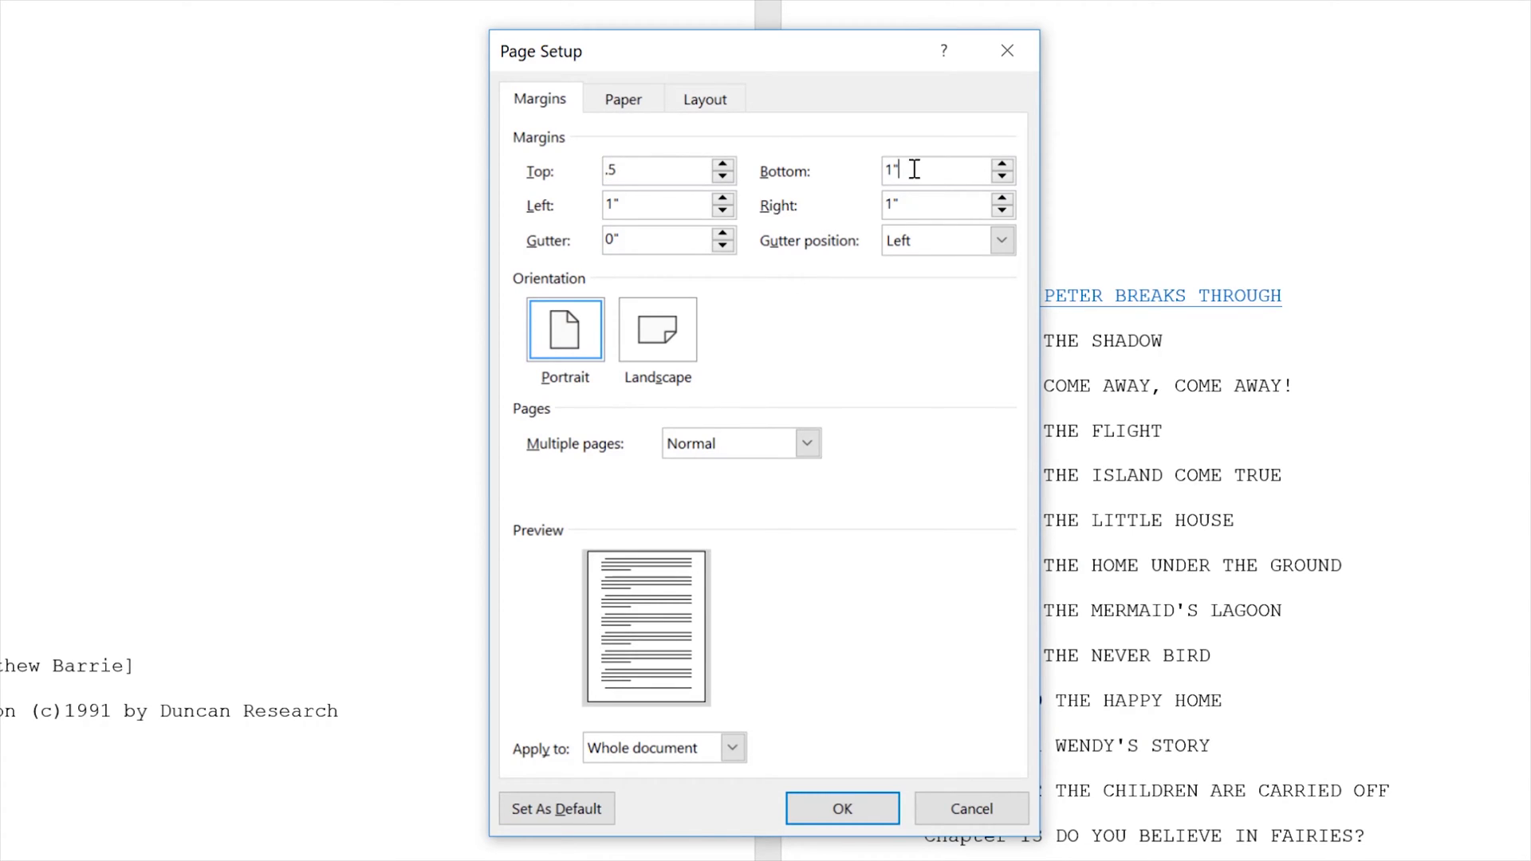
pyautogui.press('BackSpace')
pyautogui.press('BackSpace')
pyautogui.write('.5')
pyautogui.click(729, 750)
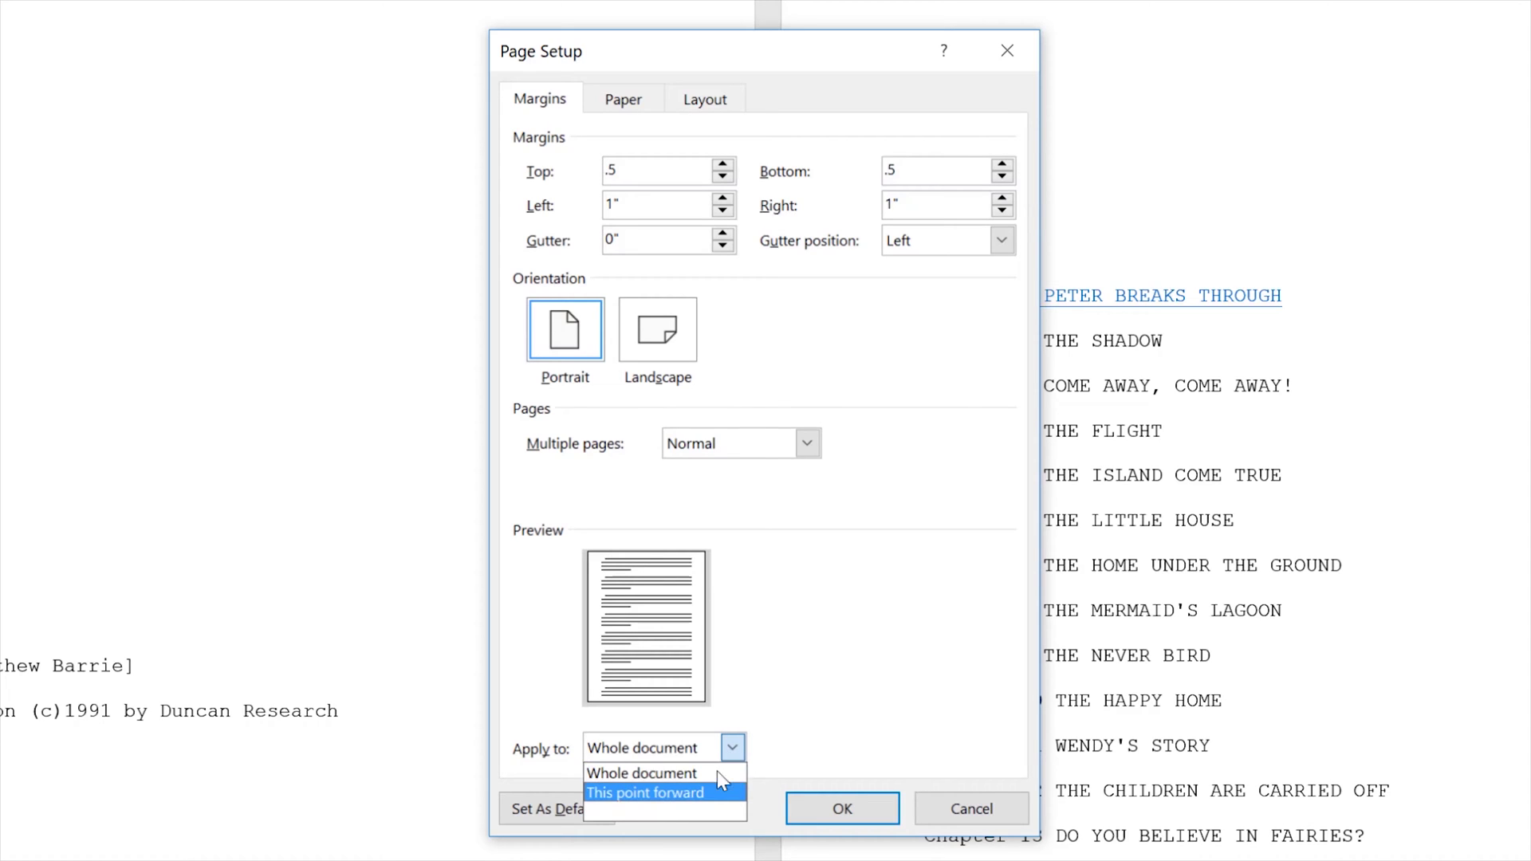
pyautogui.click(718, 773)
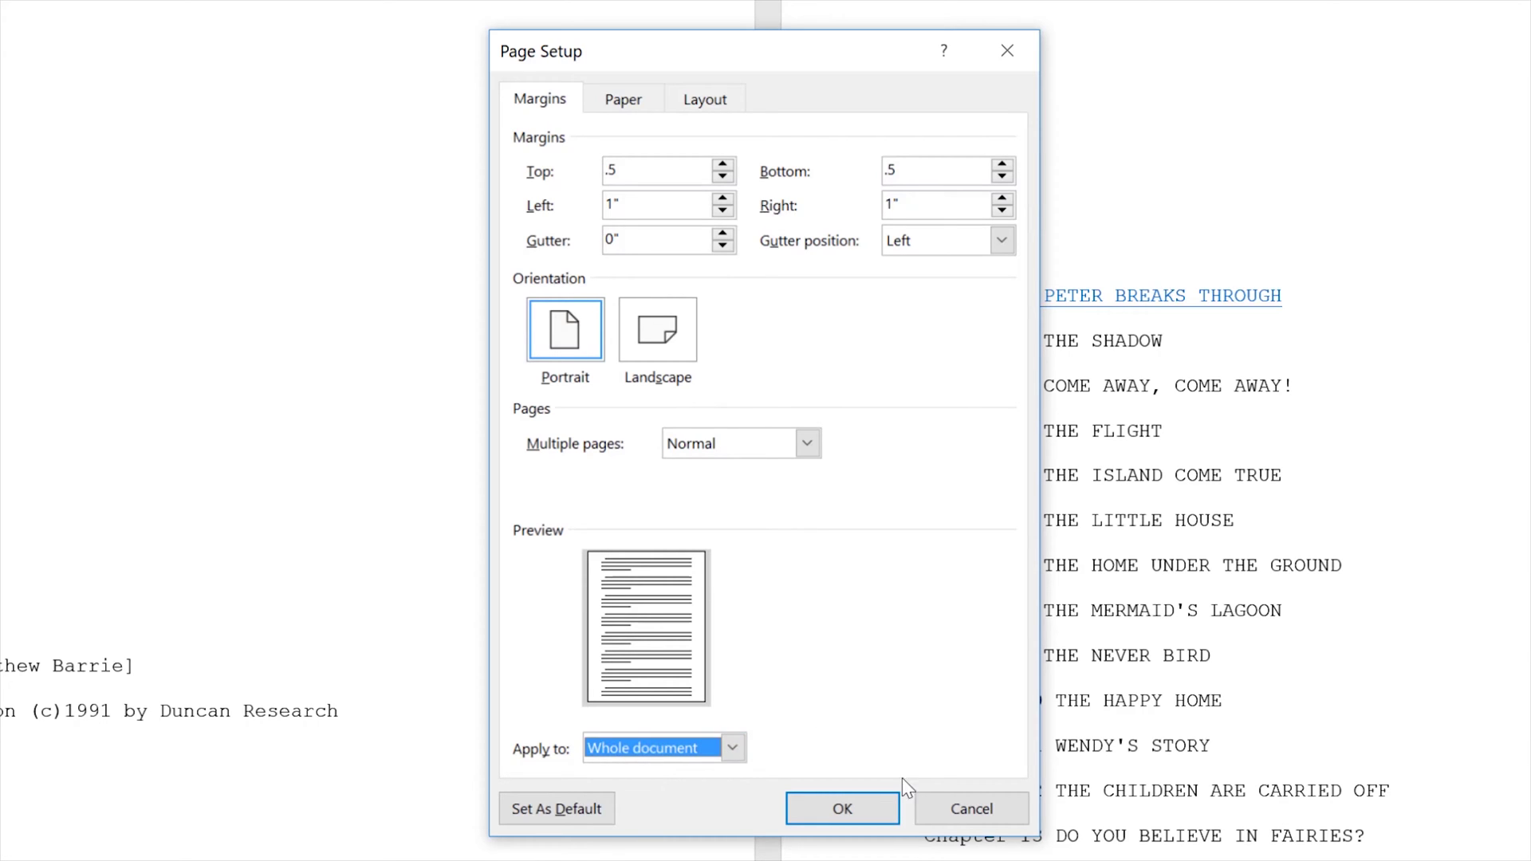
pyautogui.click(957, 804)
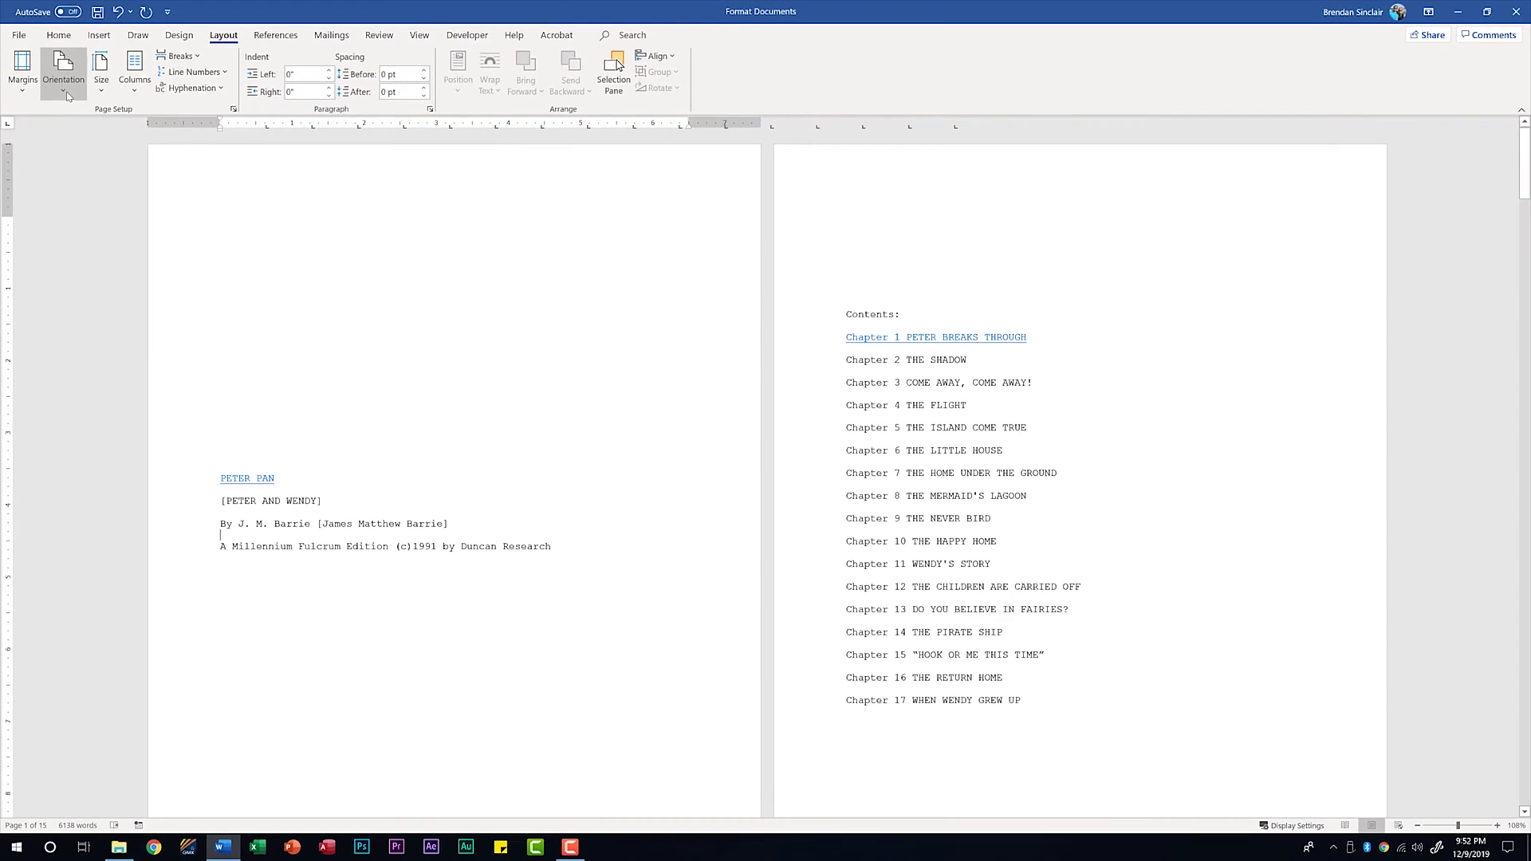
pyautogui.click(64, 80)
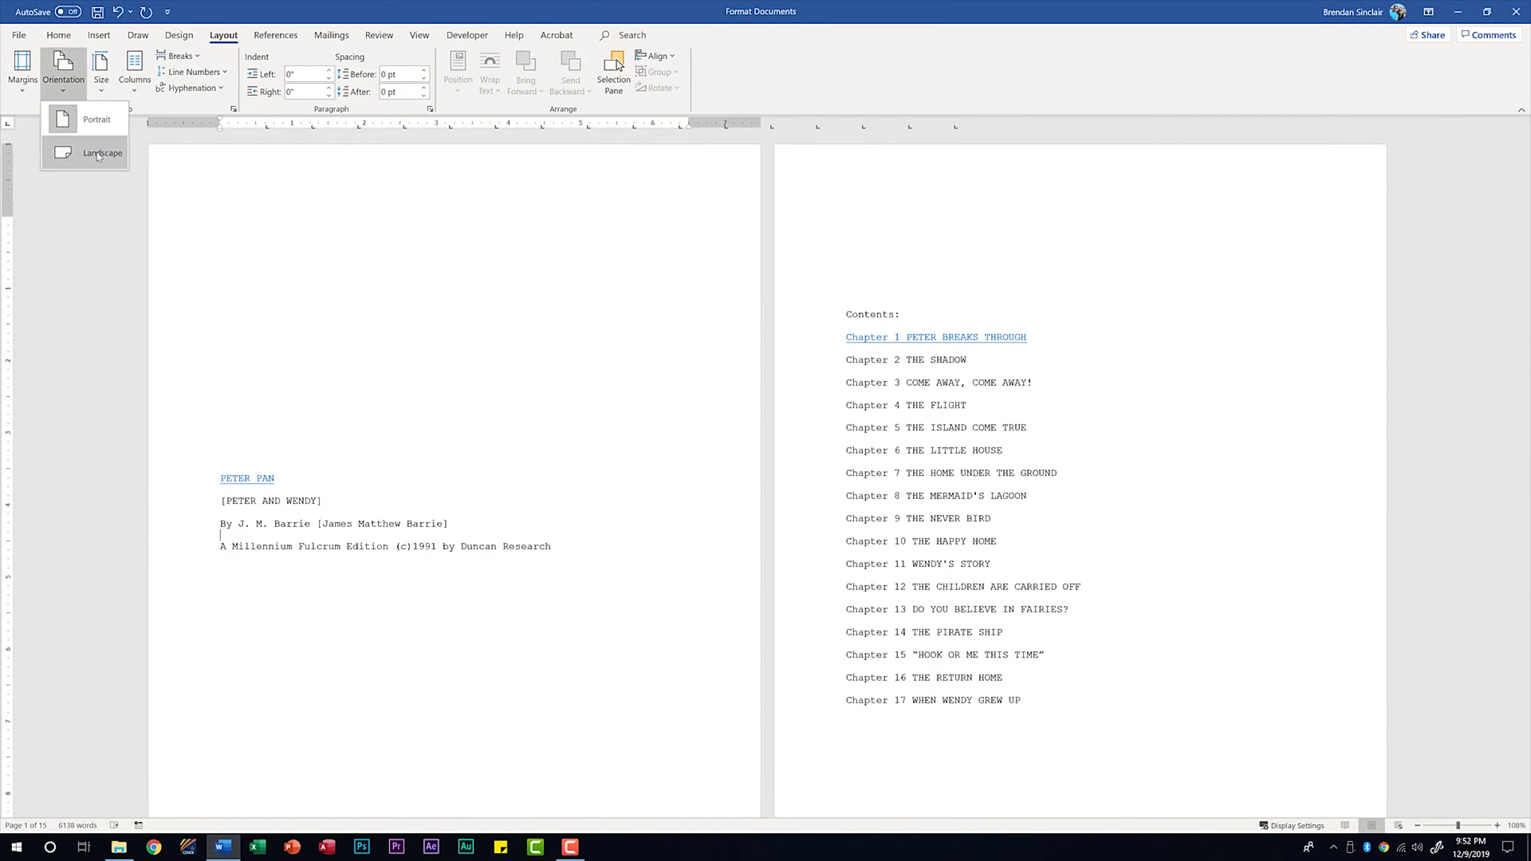
pyautogui.click(71, 97)
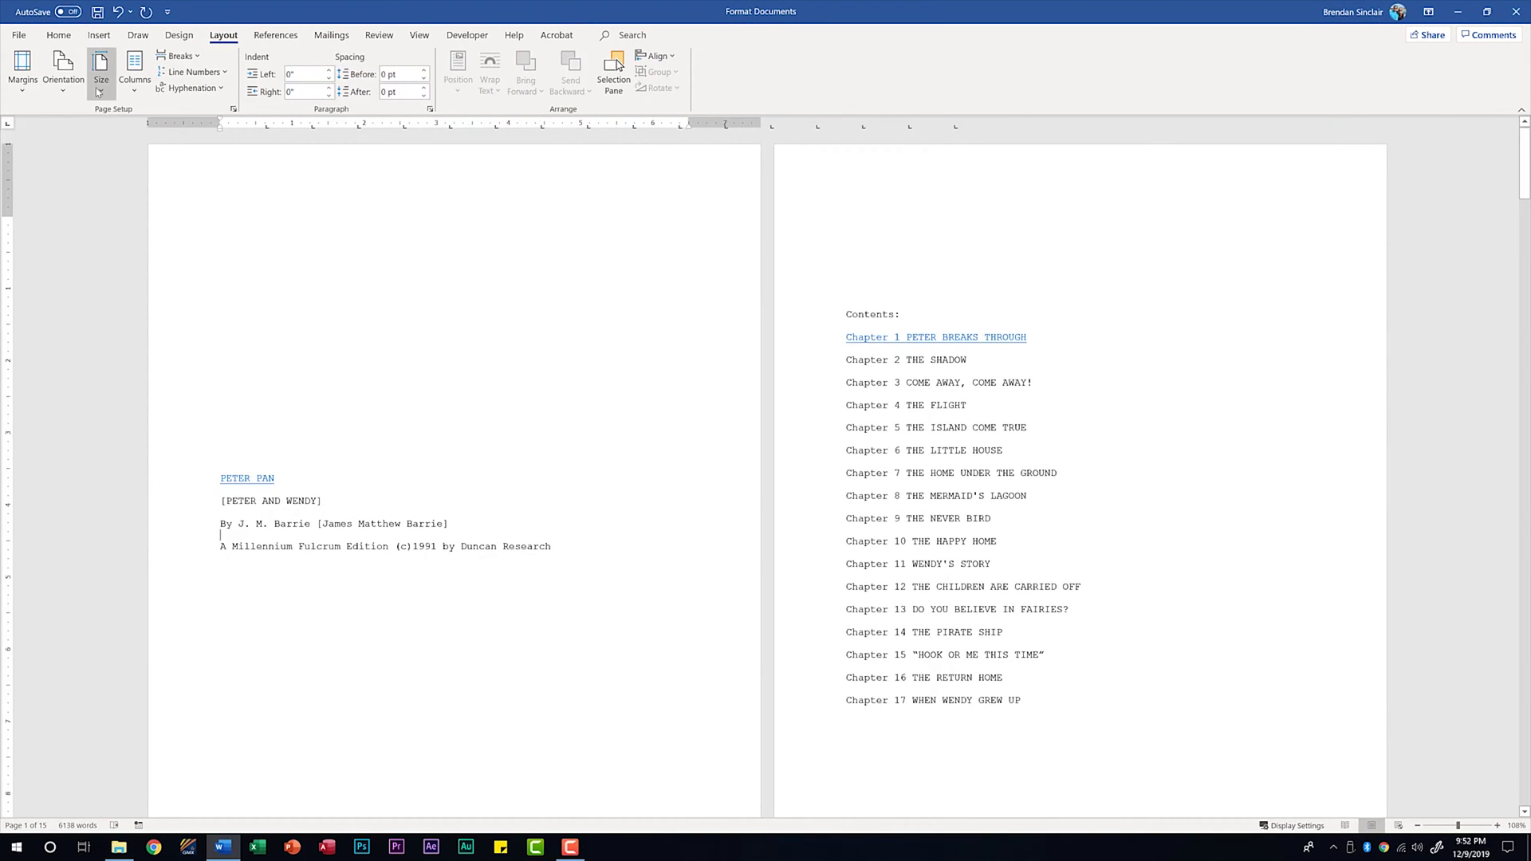
pyautogui.click(101, 80)
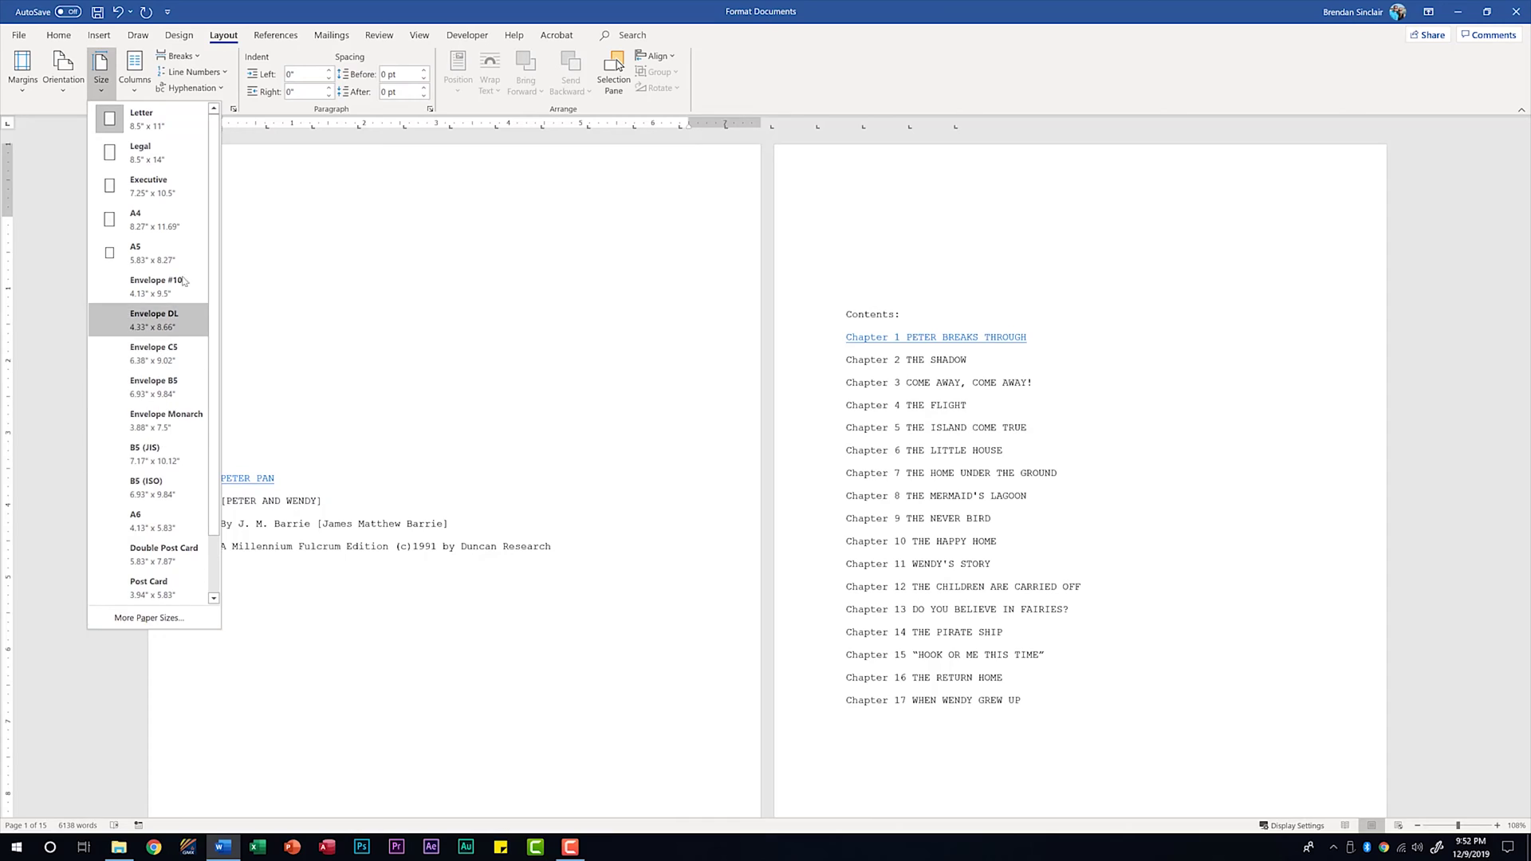
pyautogui.click(245, 5)
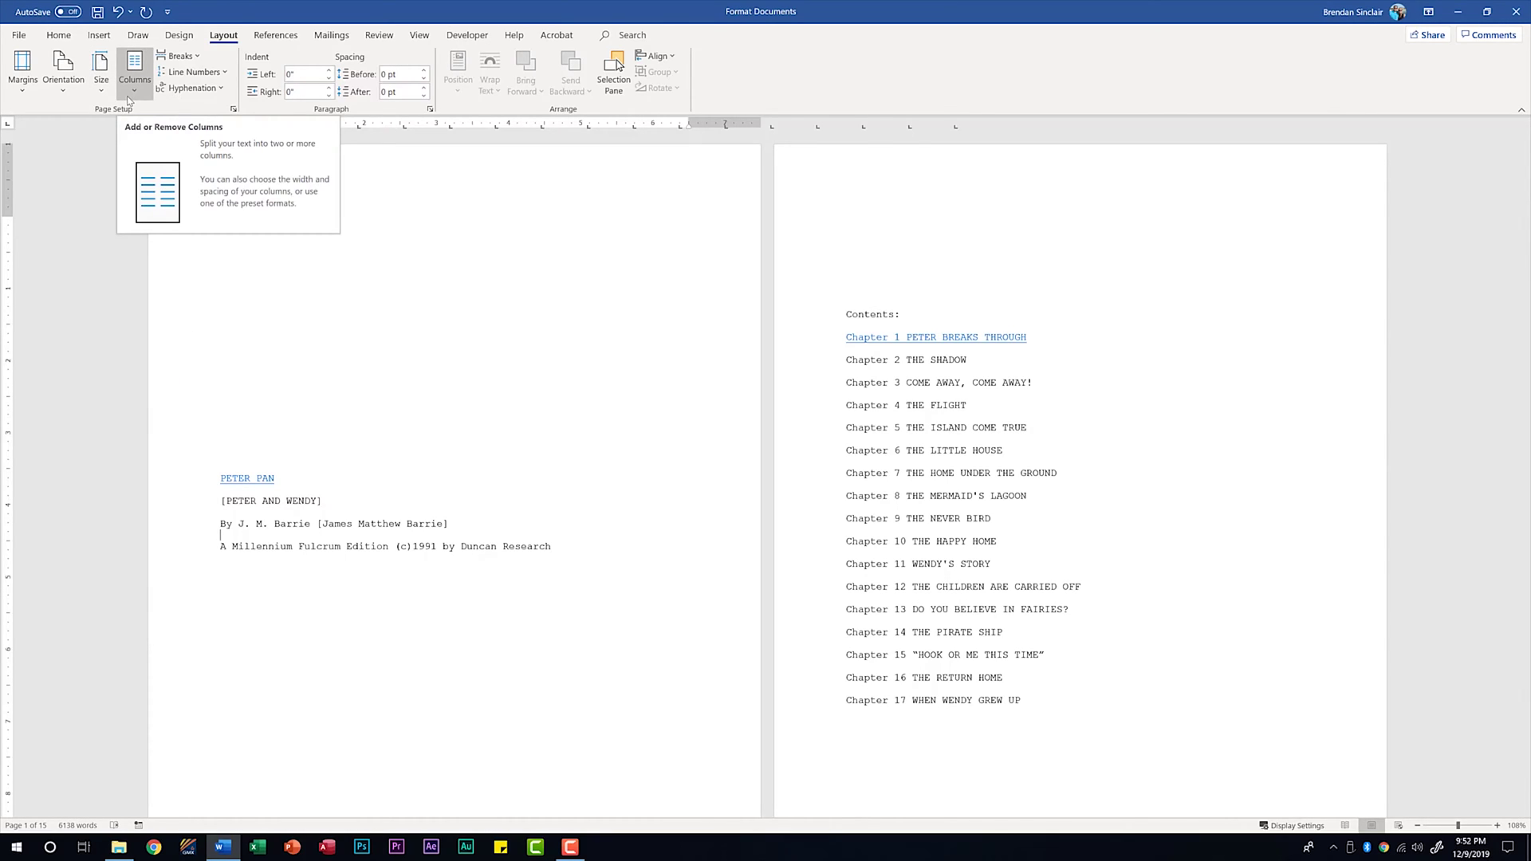
pyautogui.click(199, 55)
pyautogui.click(201, 54)
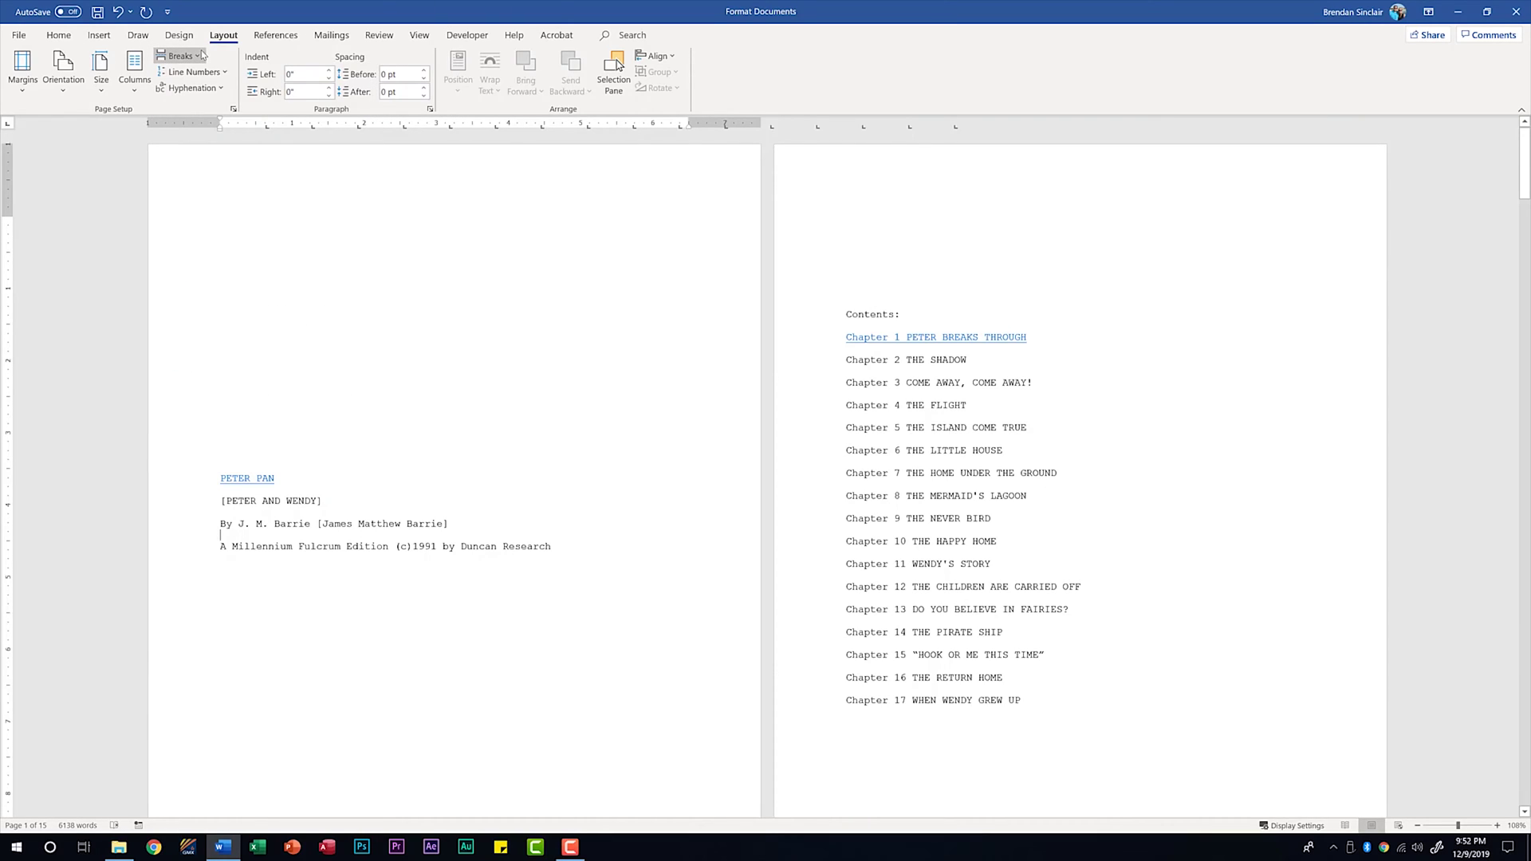
pyautogui.click(222, 73)
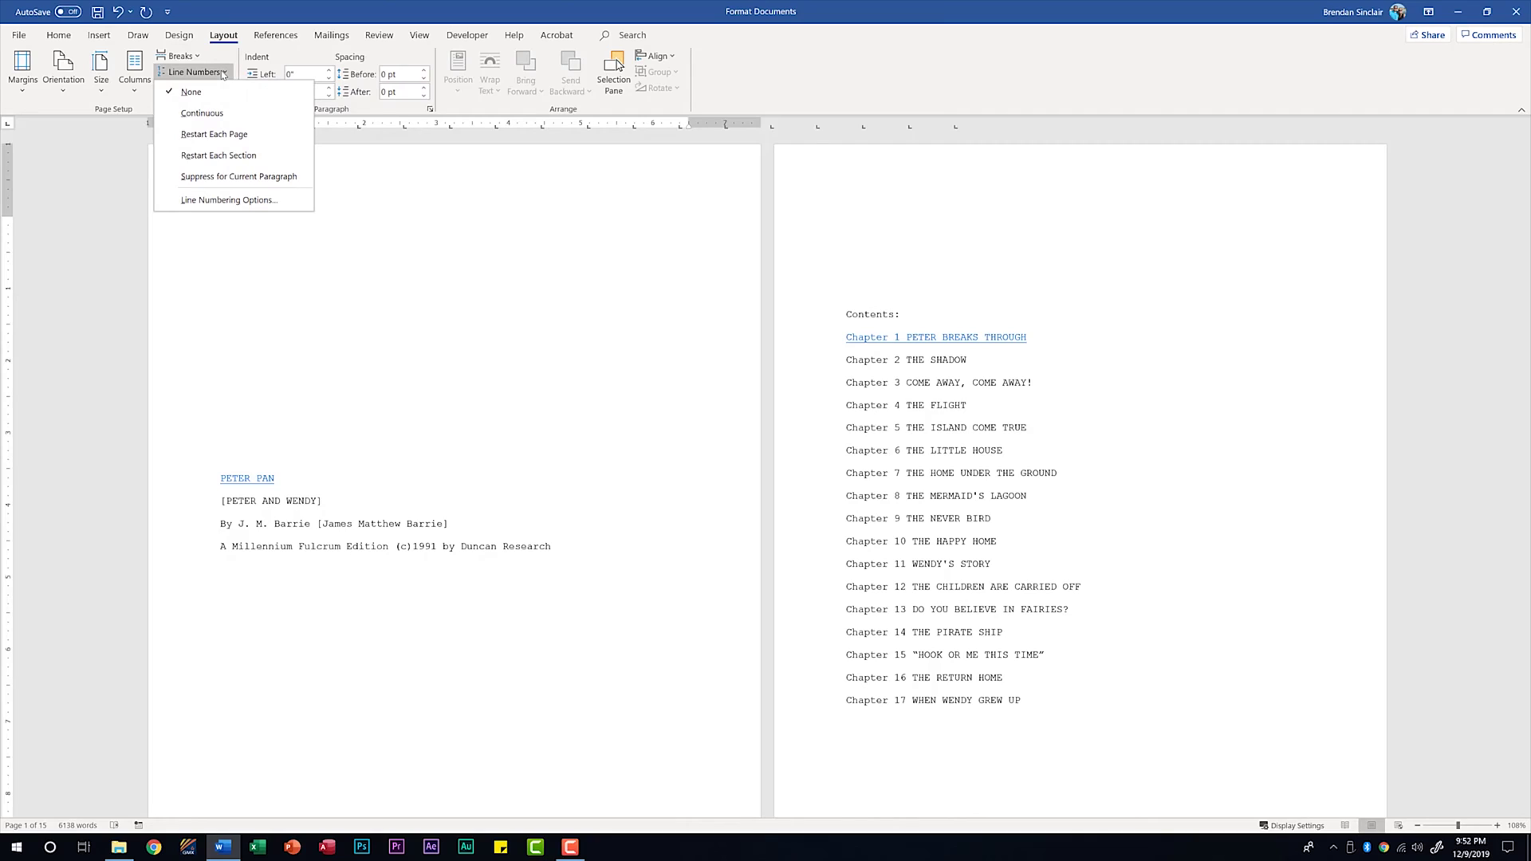
pyautogui.click(222, 72)
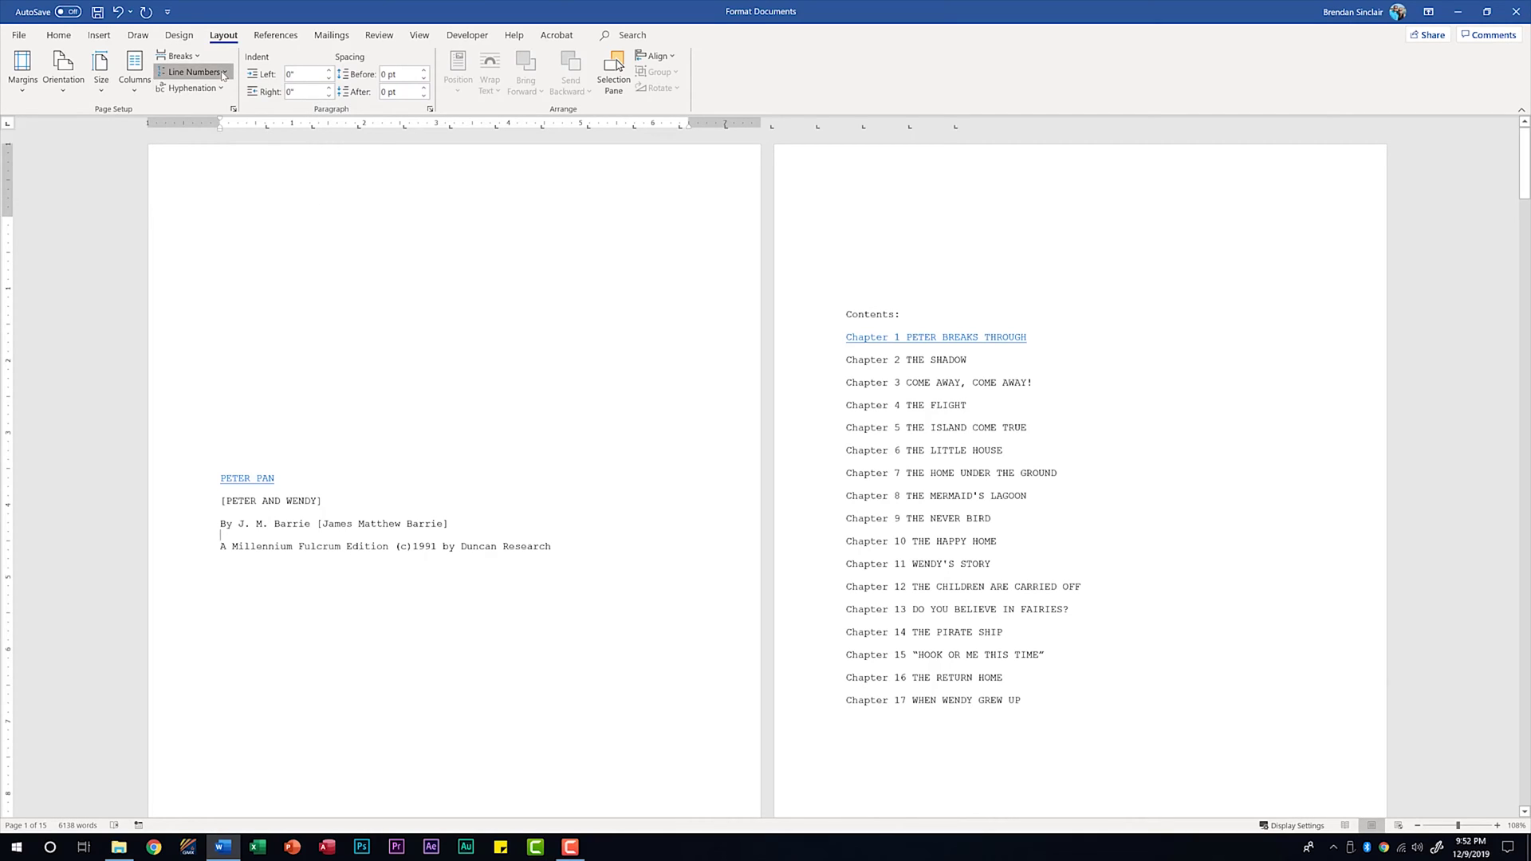
pyautogui.click(222, 88)
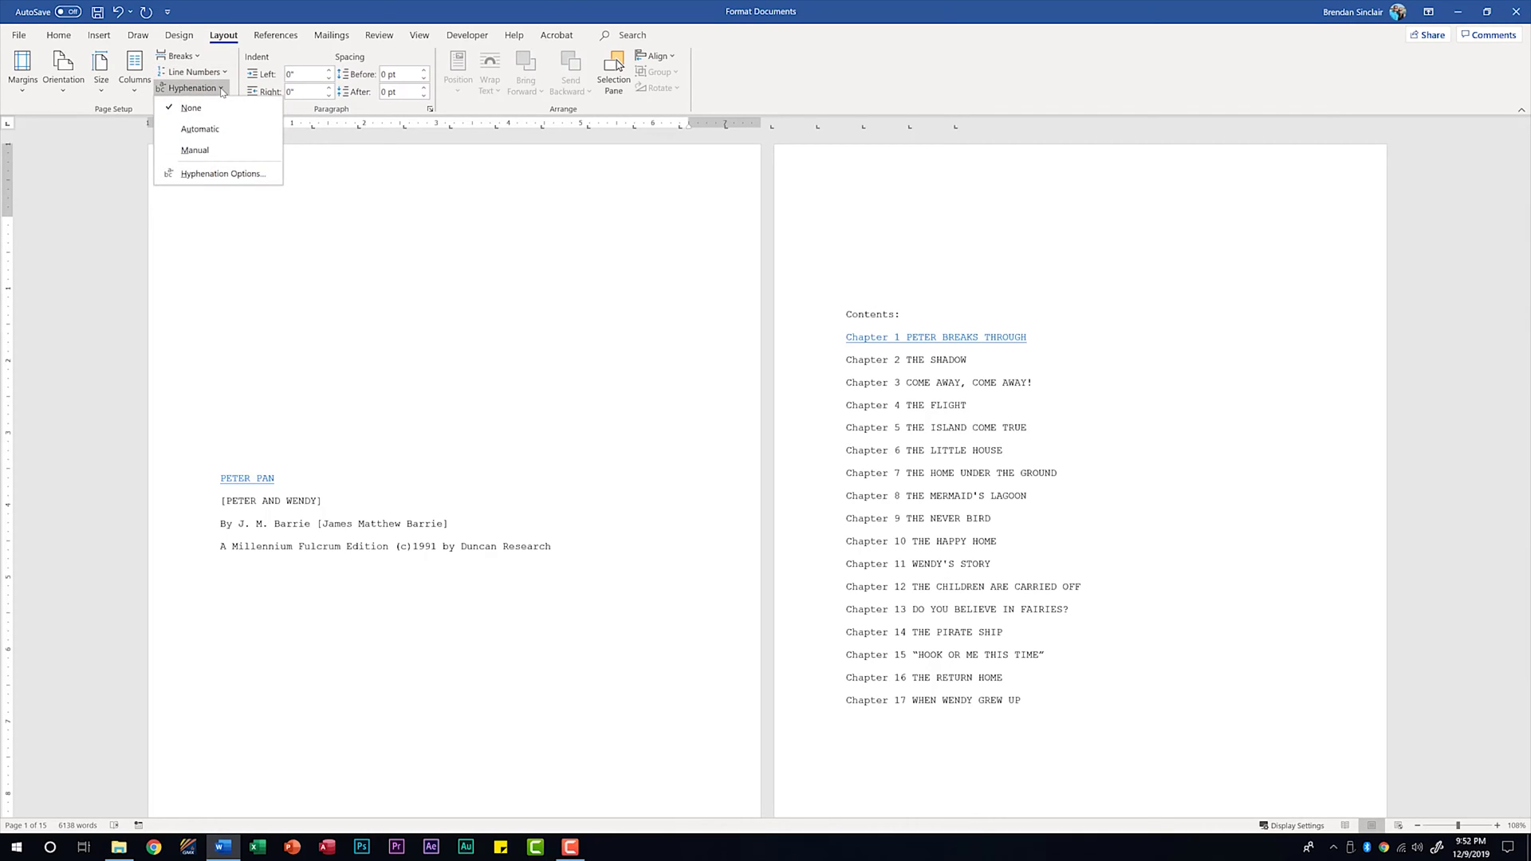
pyautogui.click(223, 88)
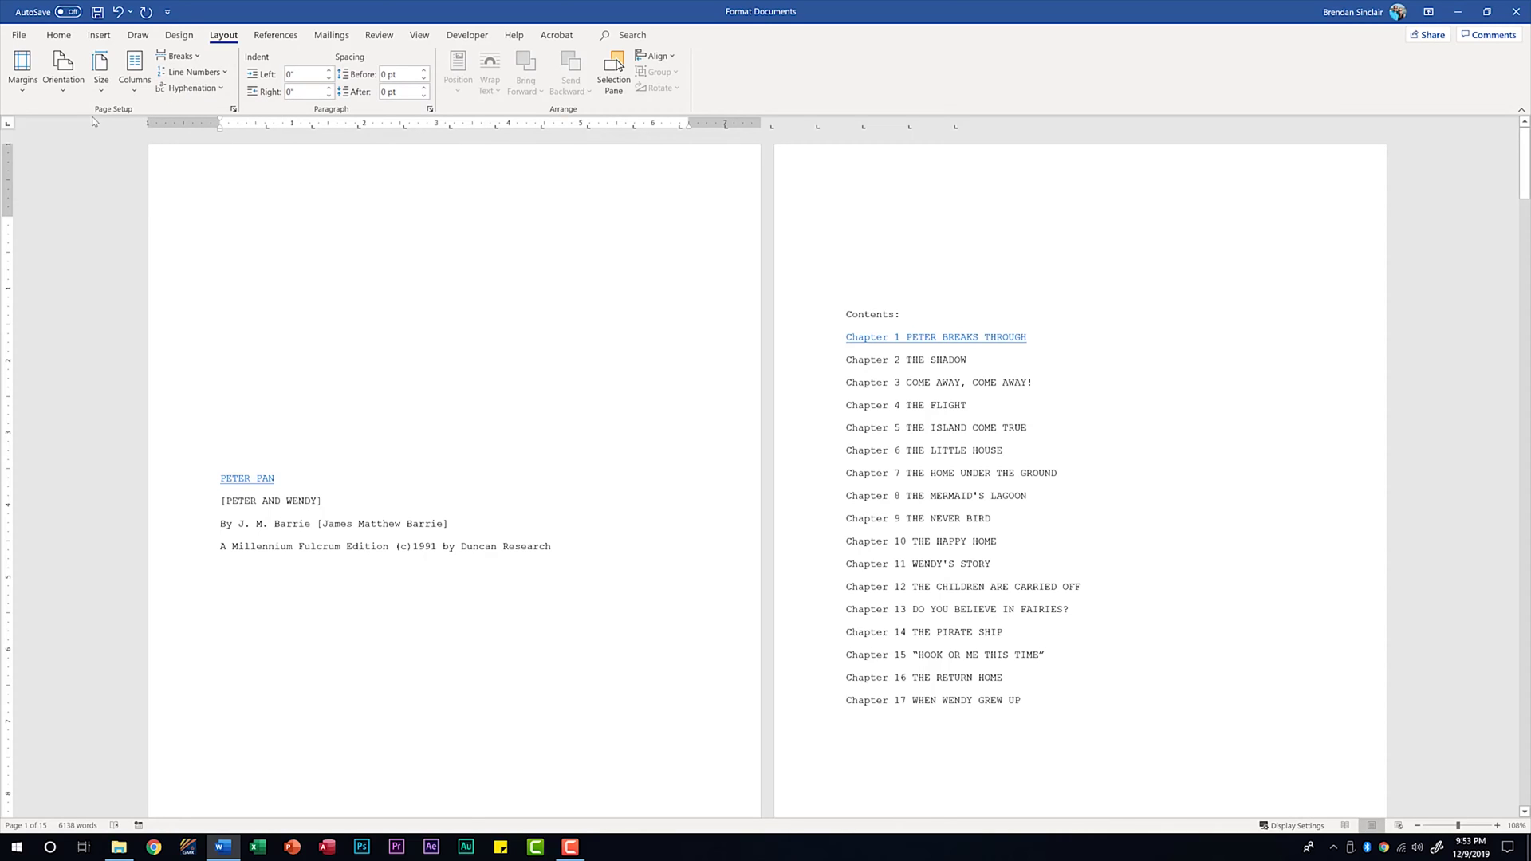
# - In Page Setup, set vertical alignment to Top for the whole document
pyautogui.click(233, 112)
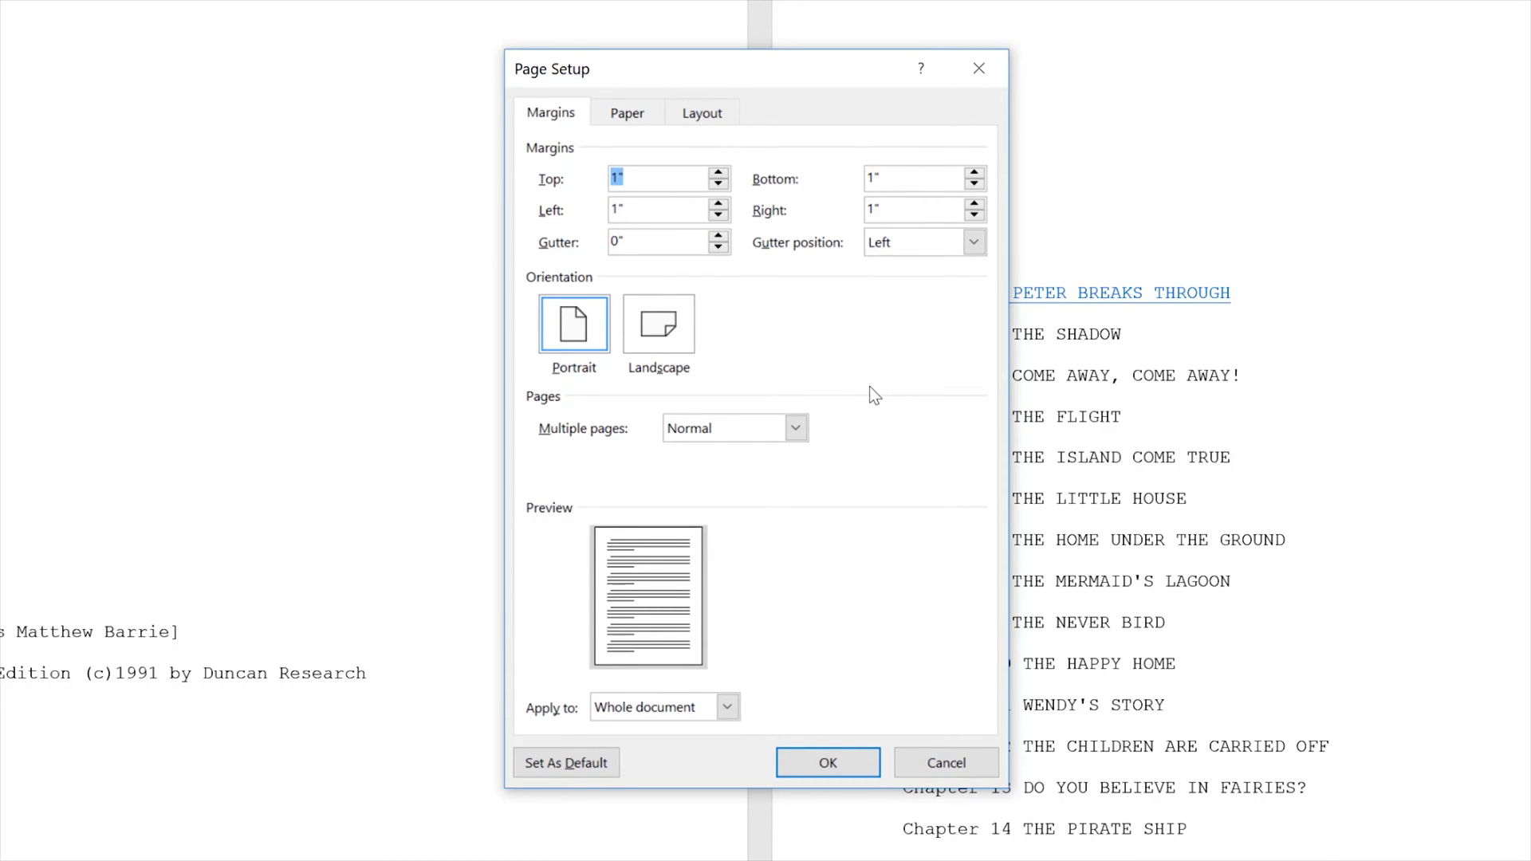
pyautogui.click(651, 115)
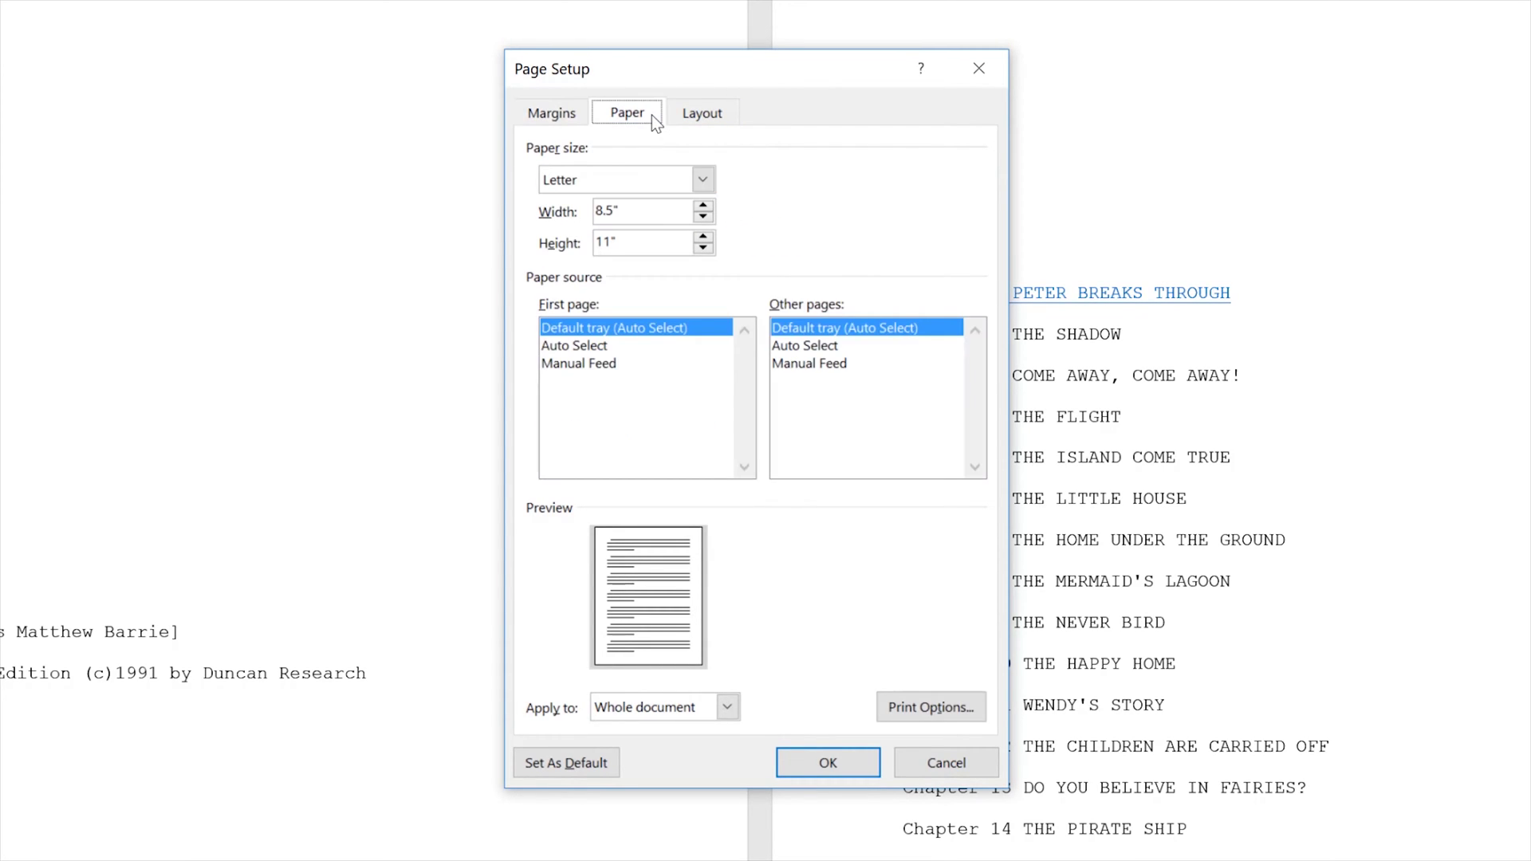
pyautogui.click(705, 118)
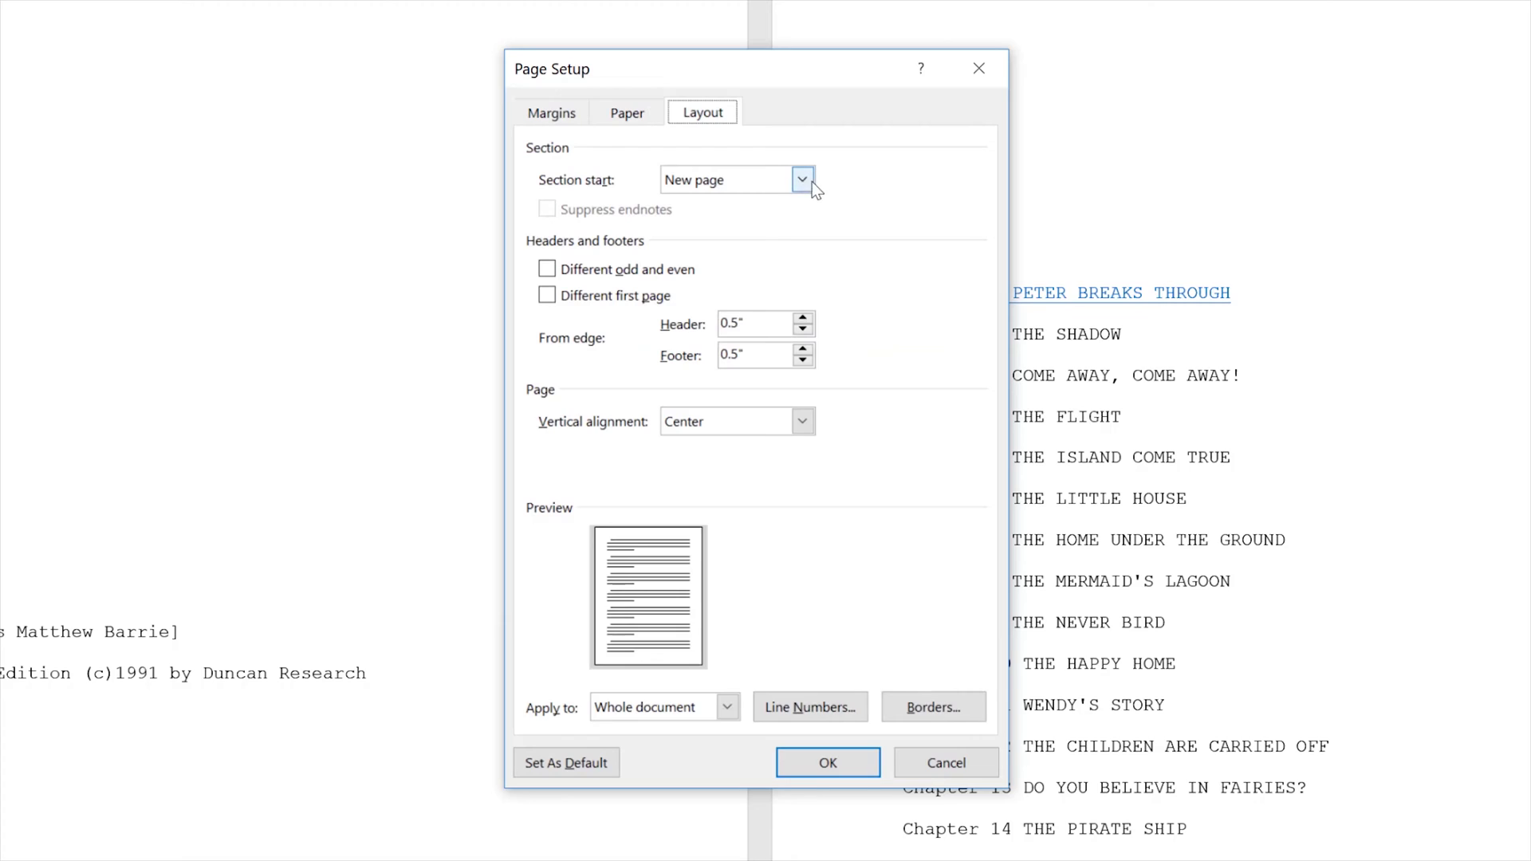
pyautogui.click(754, 189)
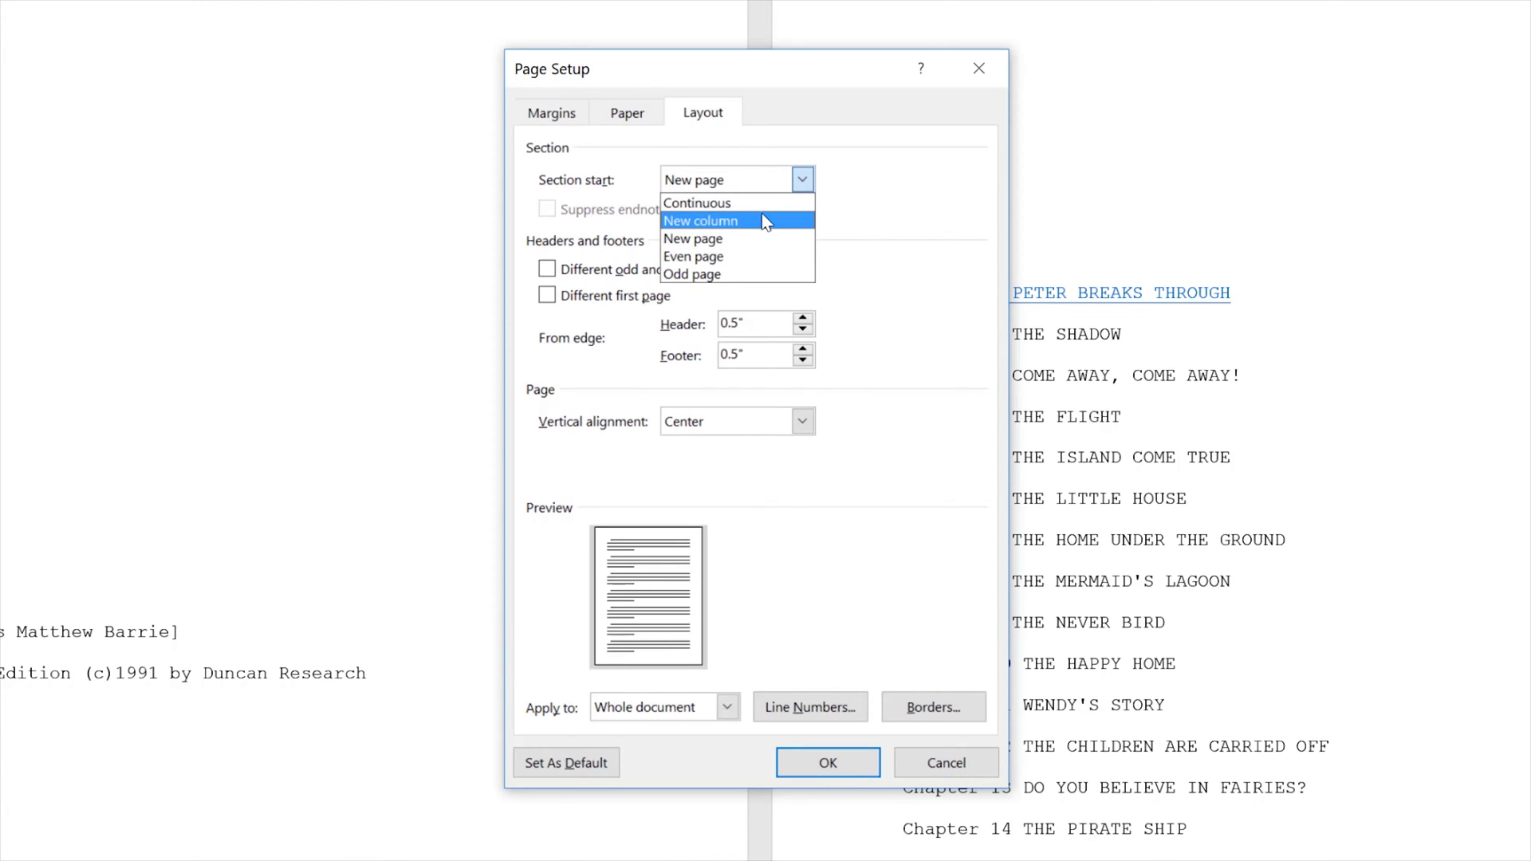
pyautogui.click(961, 193)
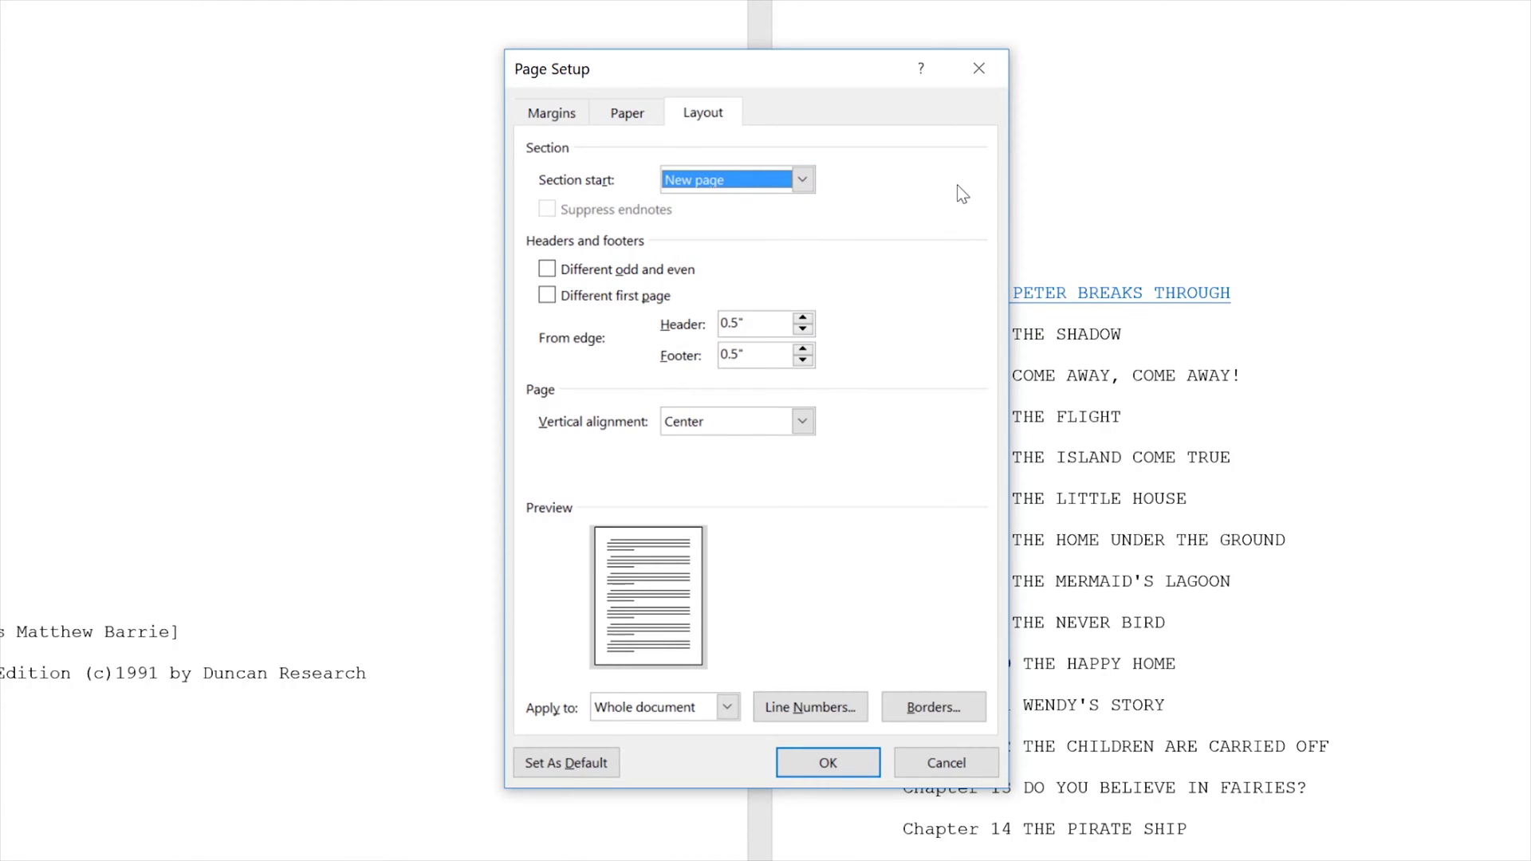
pyautogui.click(773, 429)
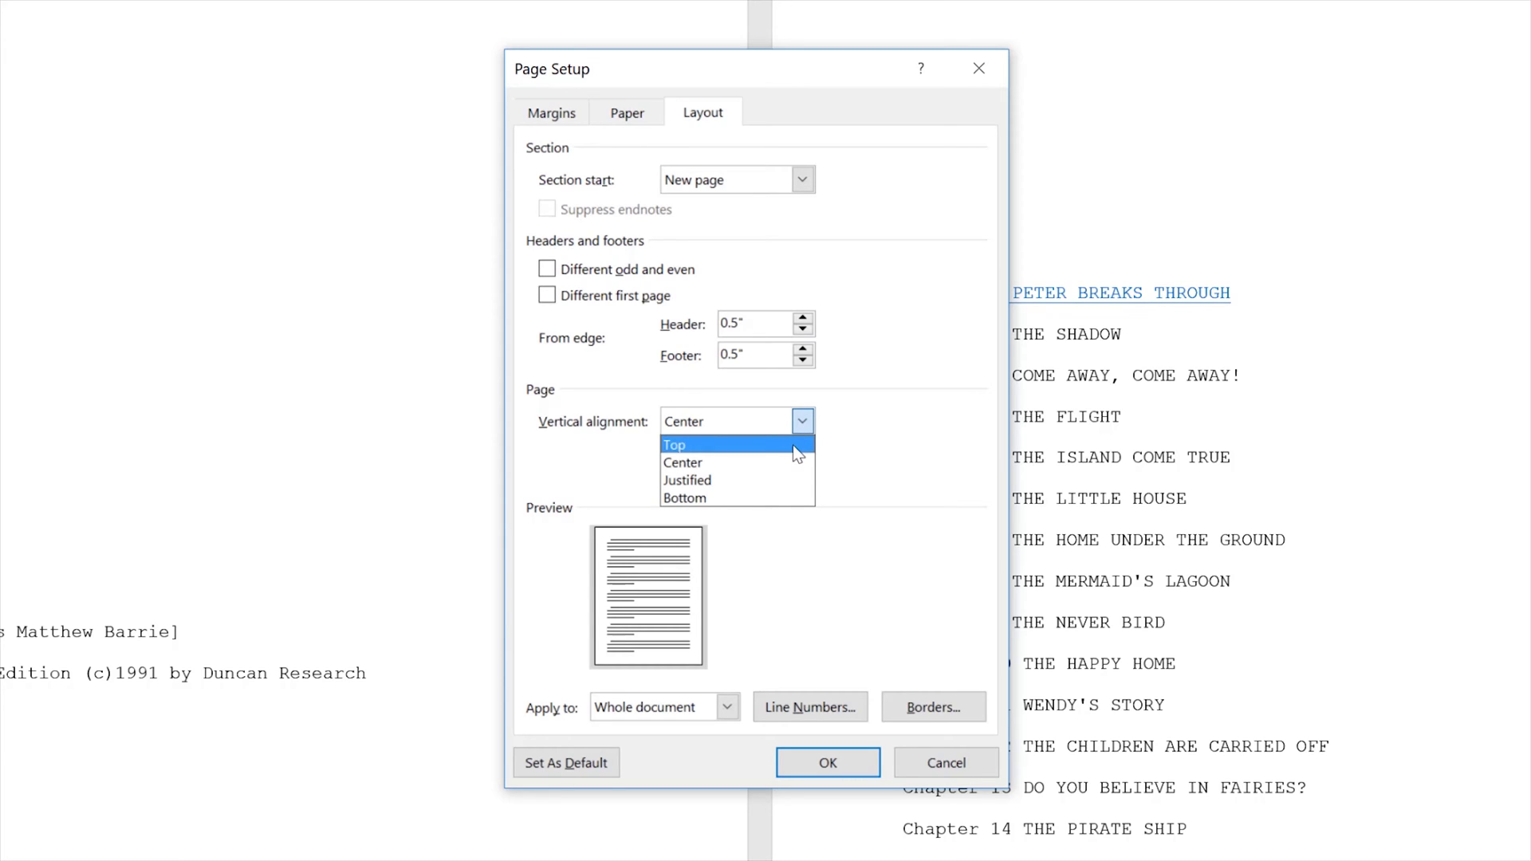
pyautogui.click(793, 445)
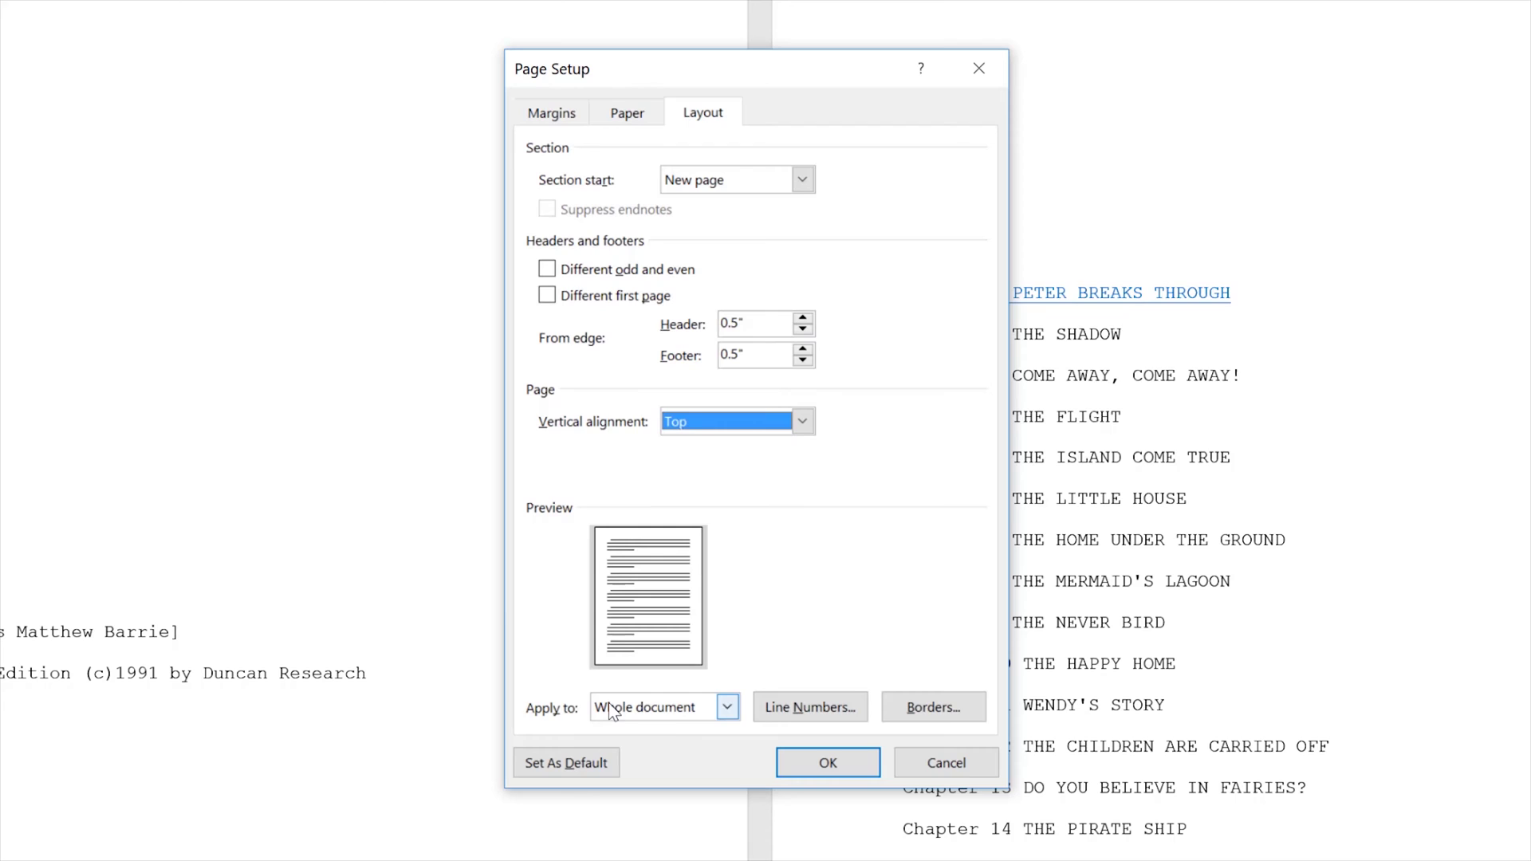
pyautogui.click(668, 710)
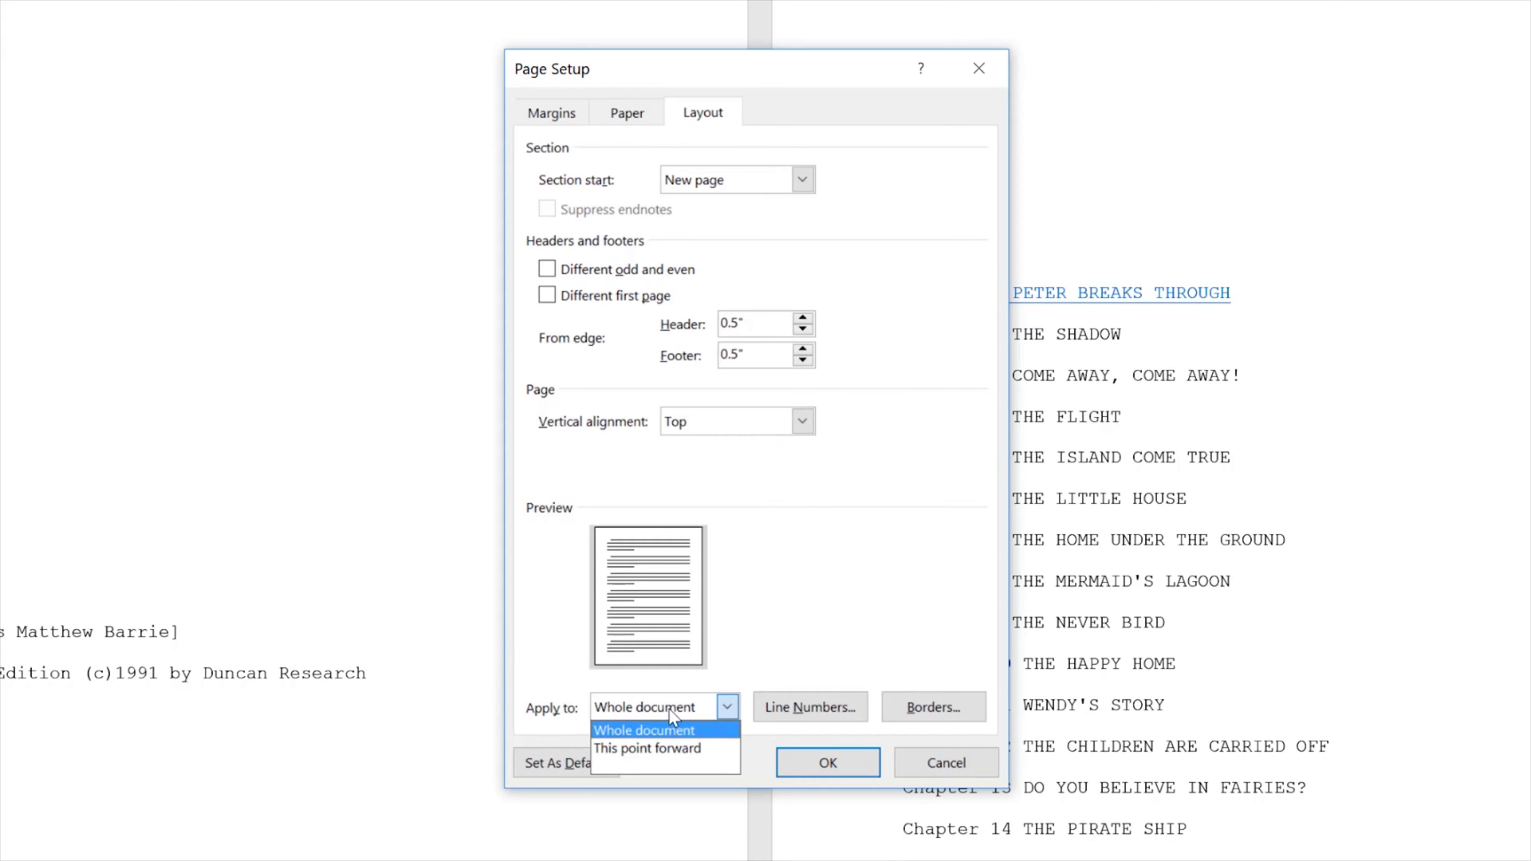
pyautogui.click(684, 713)
pyautogui.click(828, 764)
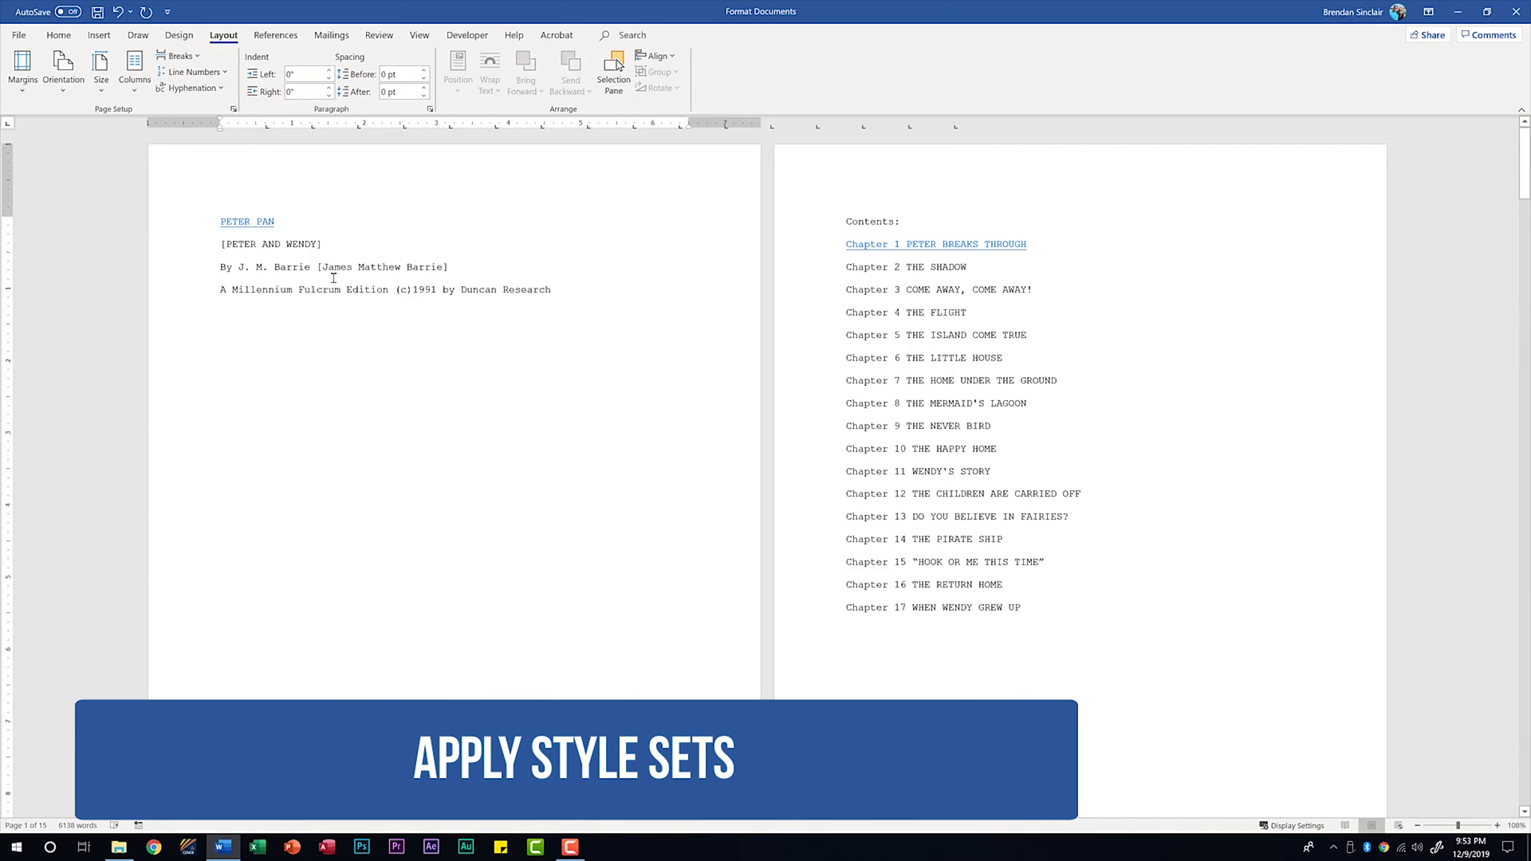
# - Apply the Shaded style set from the Design tab's Document Formatting gallery
pyautogui.click(184, 34)
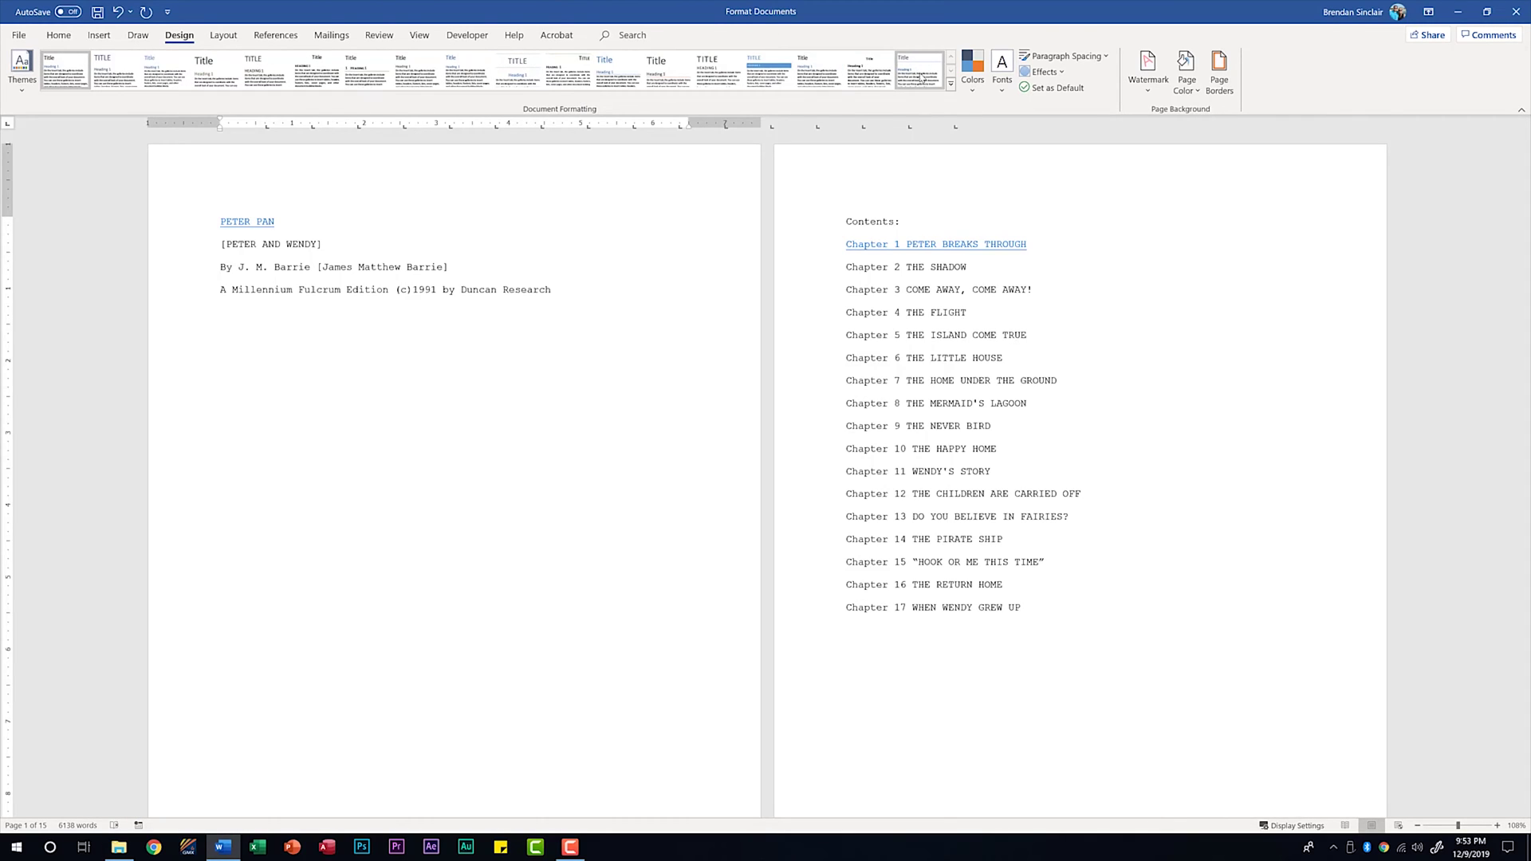
pyautogui.click(950, 83)
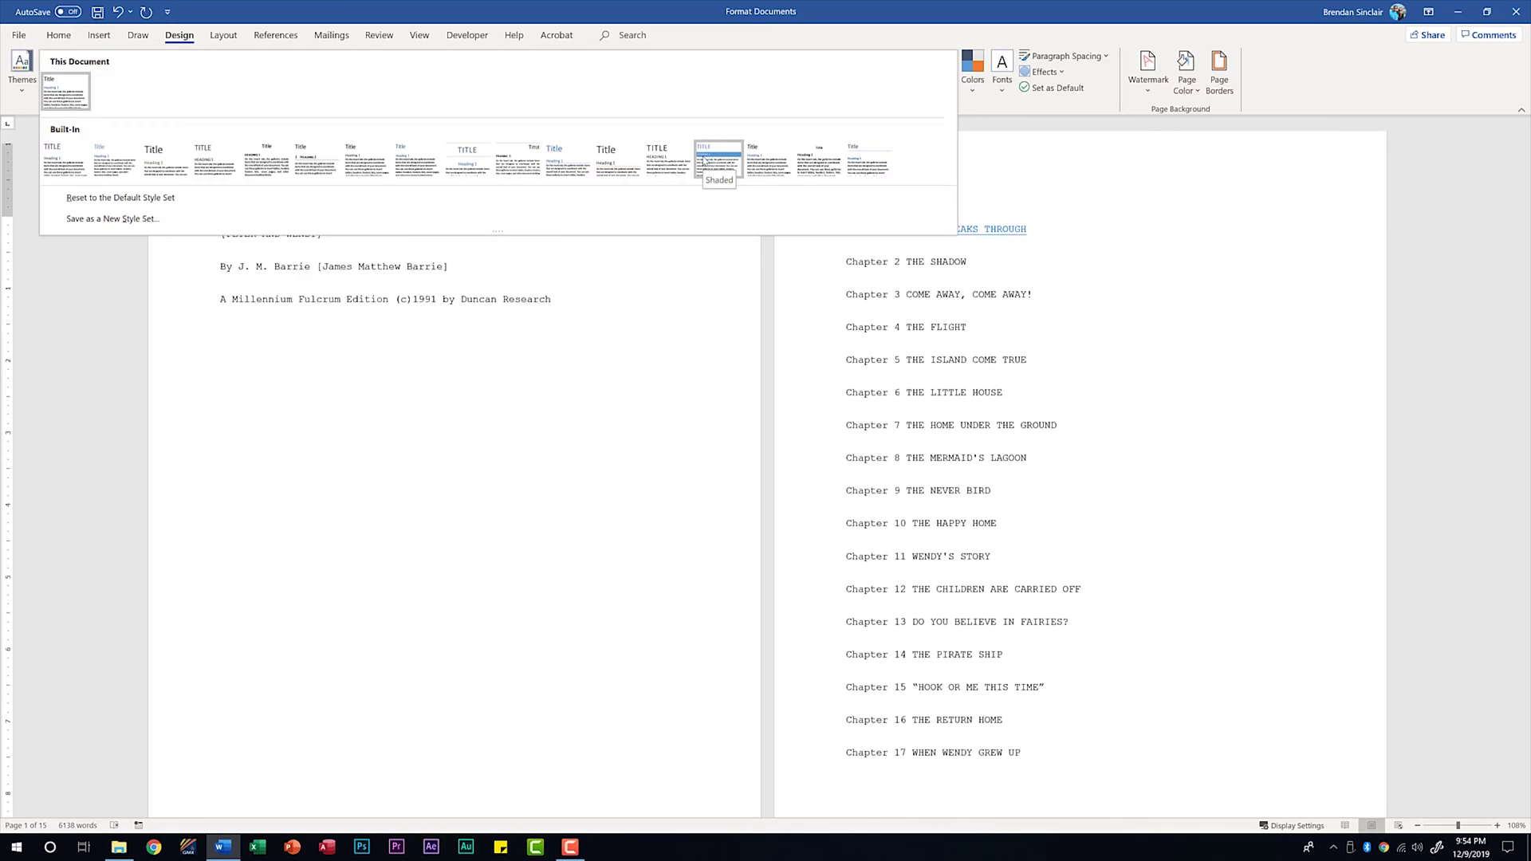
pyautogui.click(705, 160)
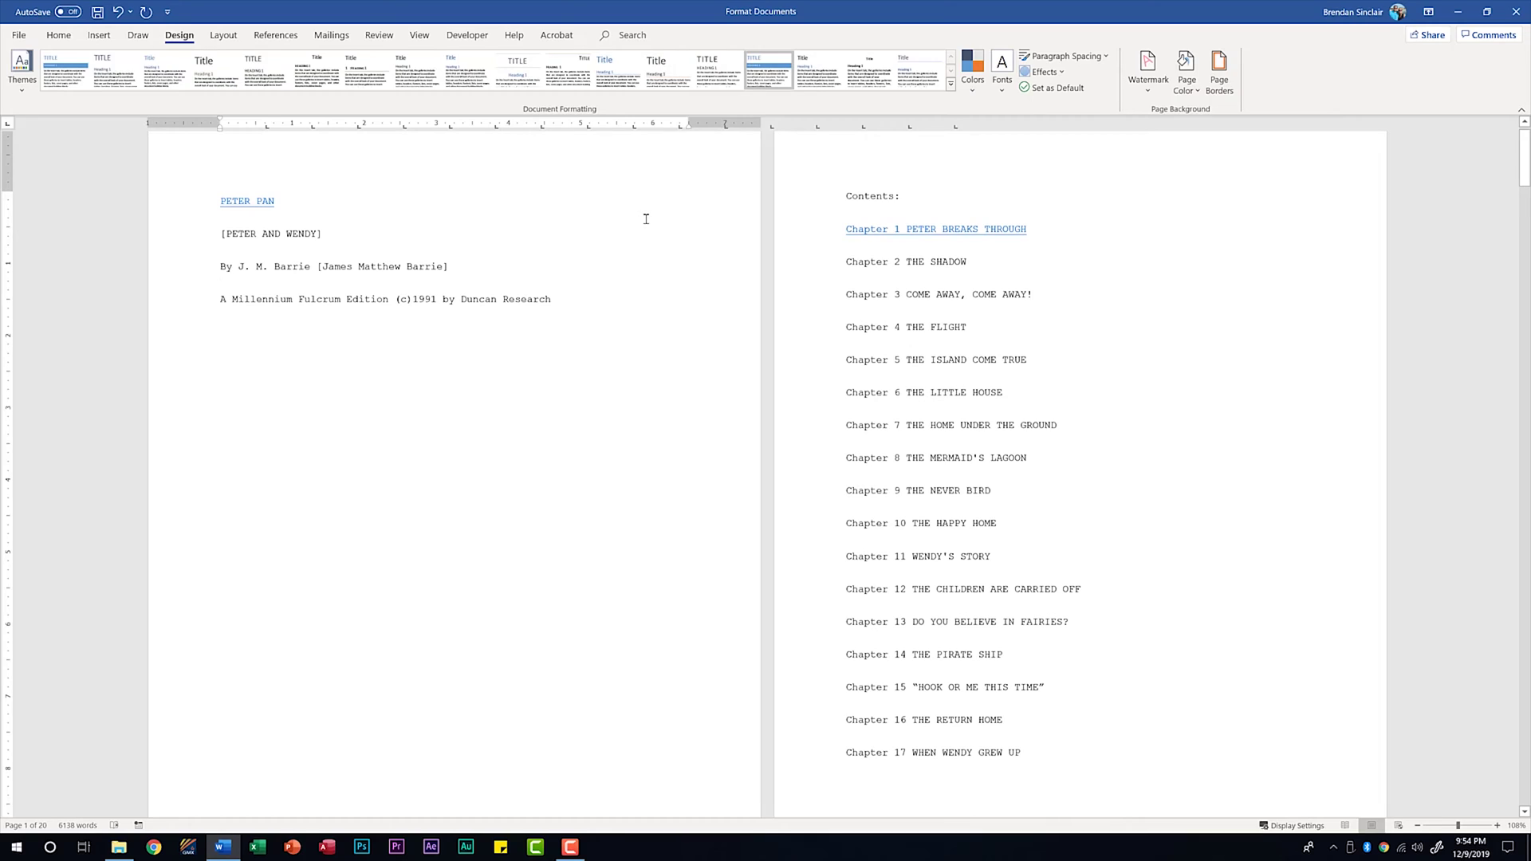
pyautogui.click(983, 95)
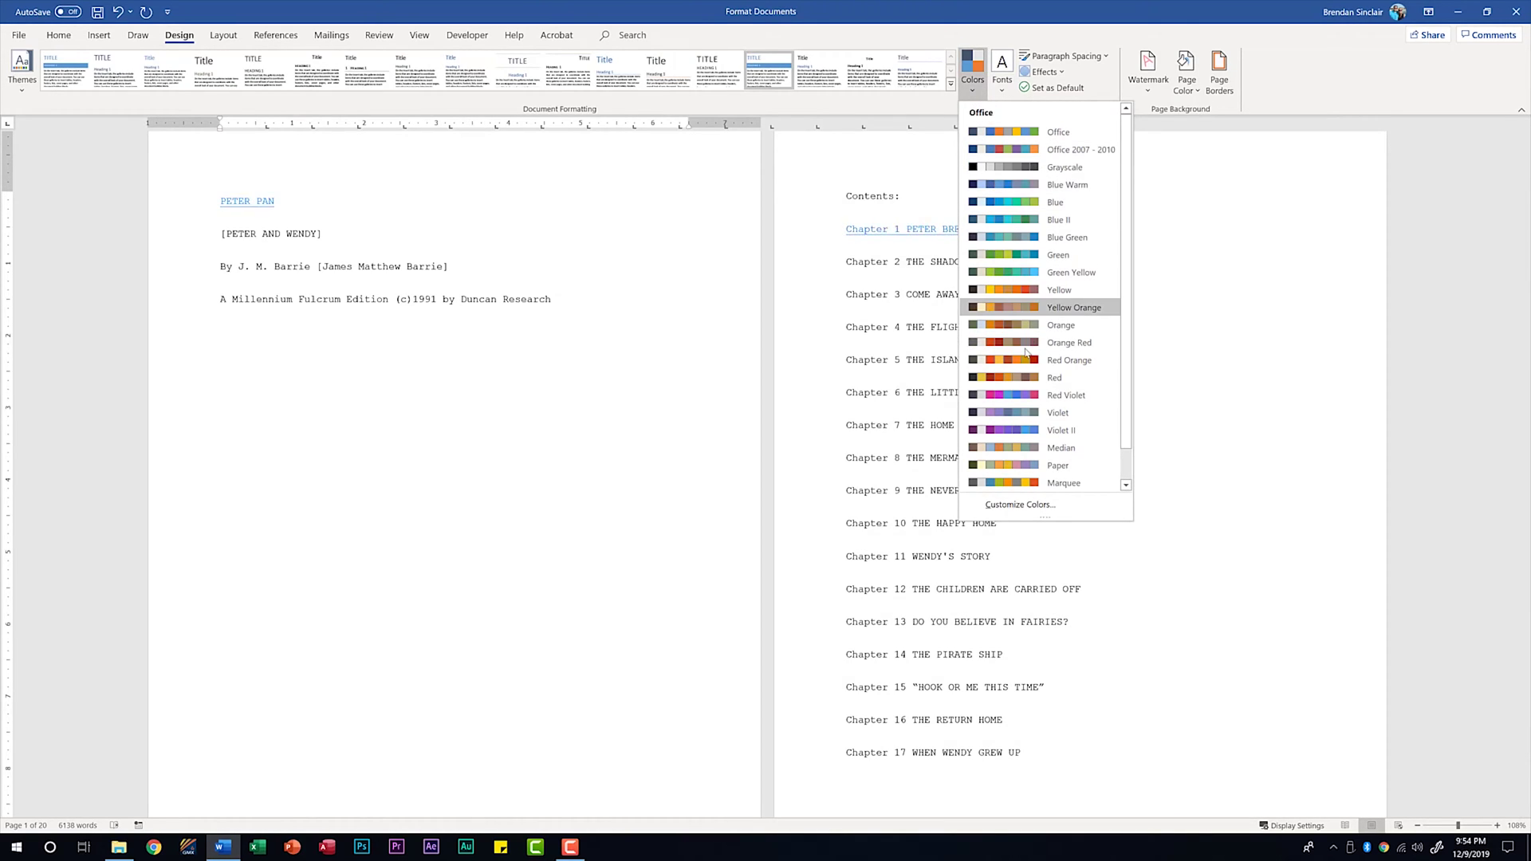
pyautogui.click(1005, 86)
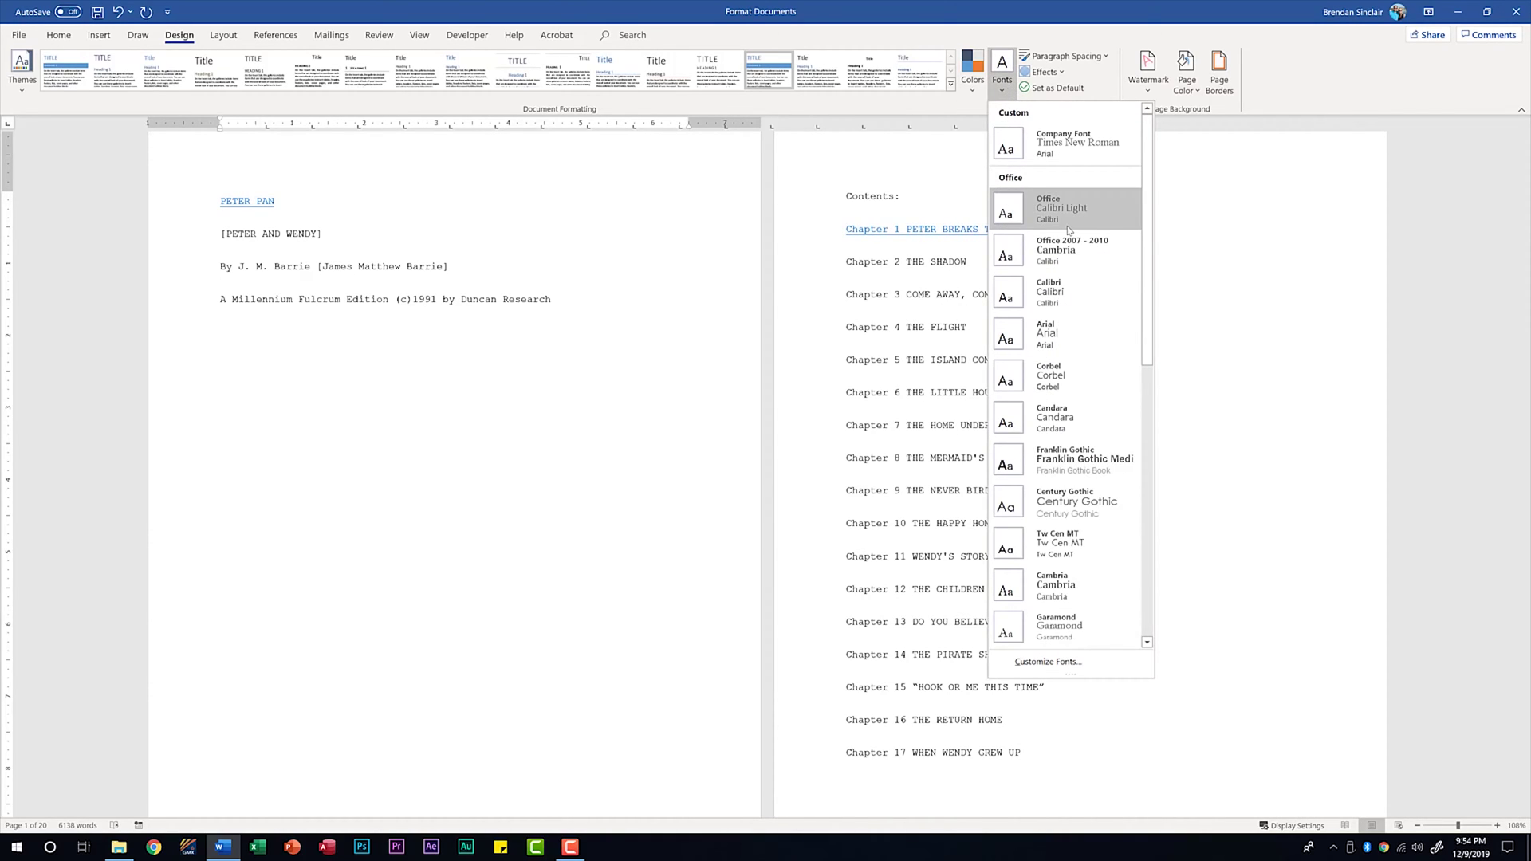
pyautogui.click(1009, 26)
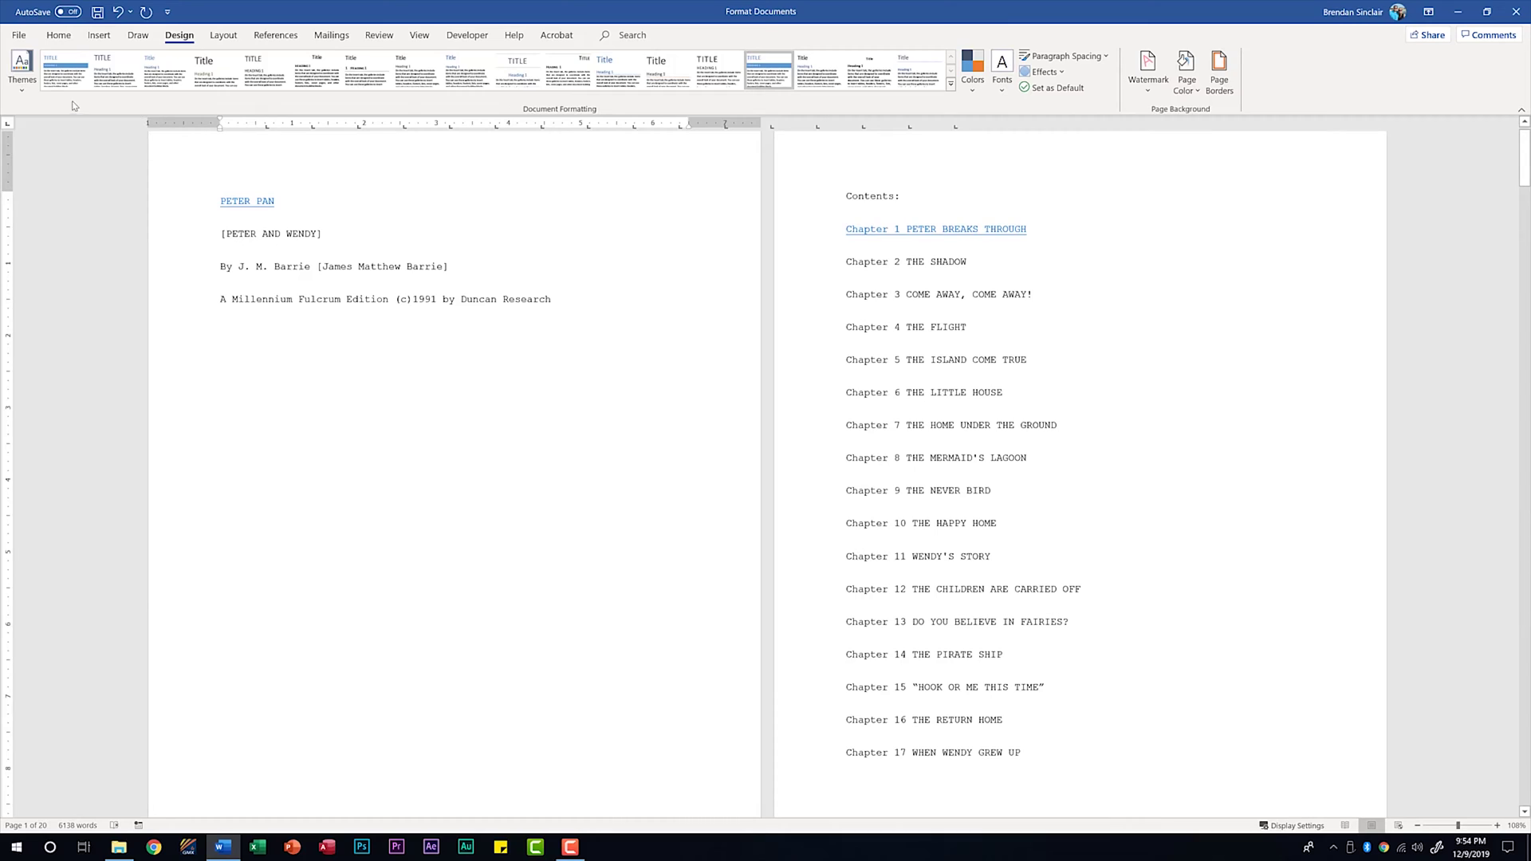
pyautogui.click(22, 71)
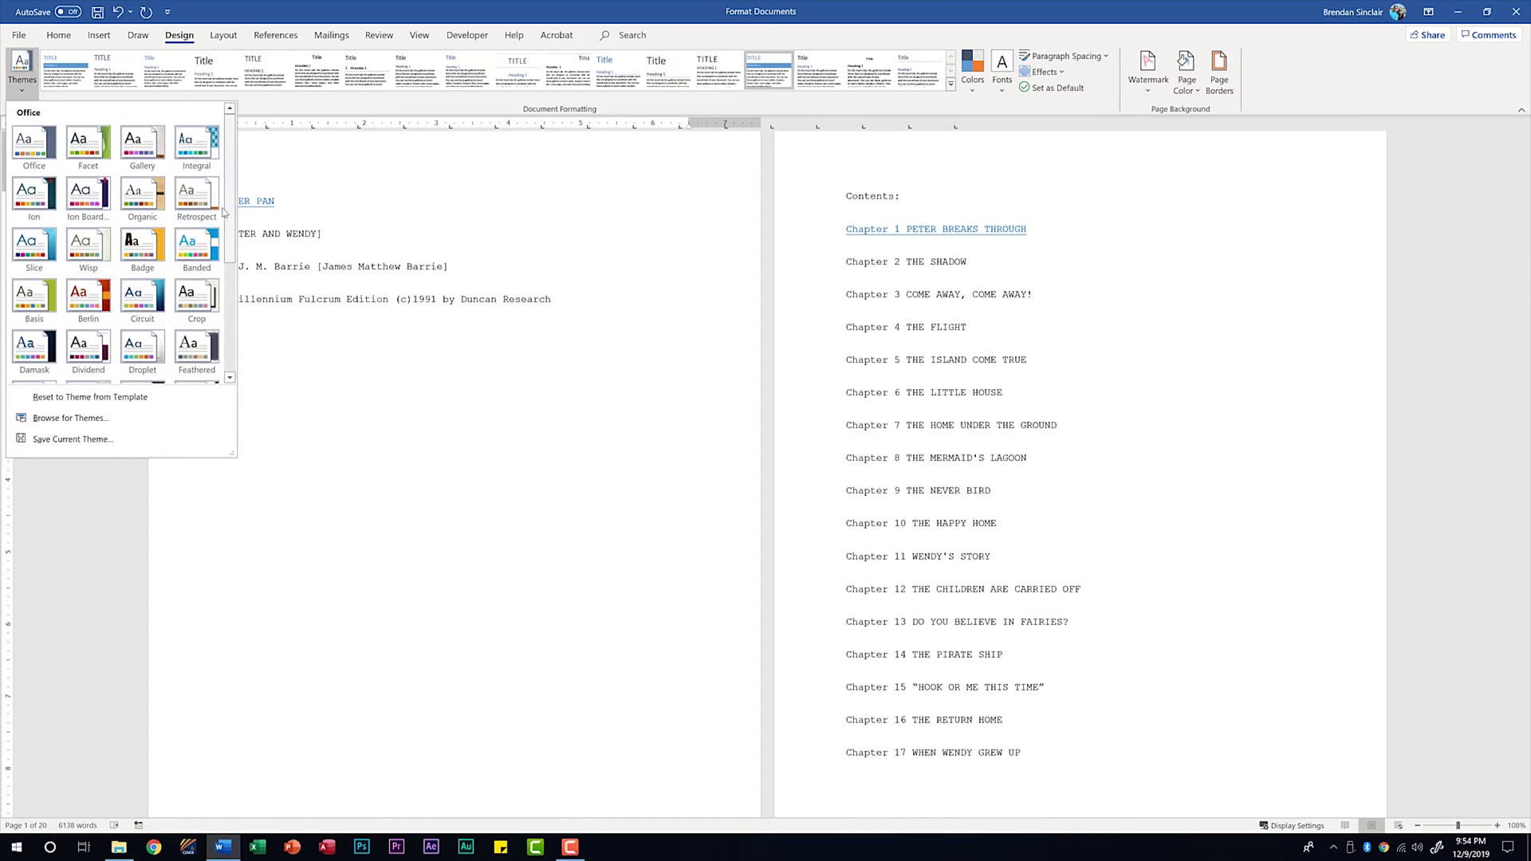
pyautogui.click(647, 194)
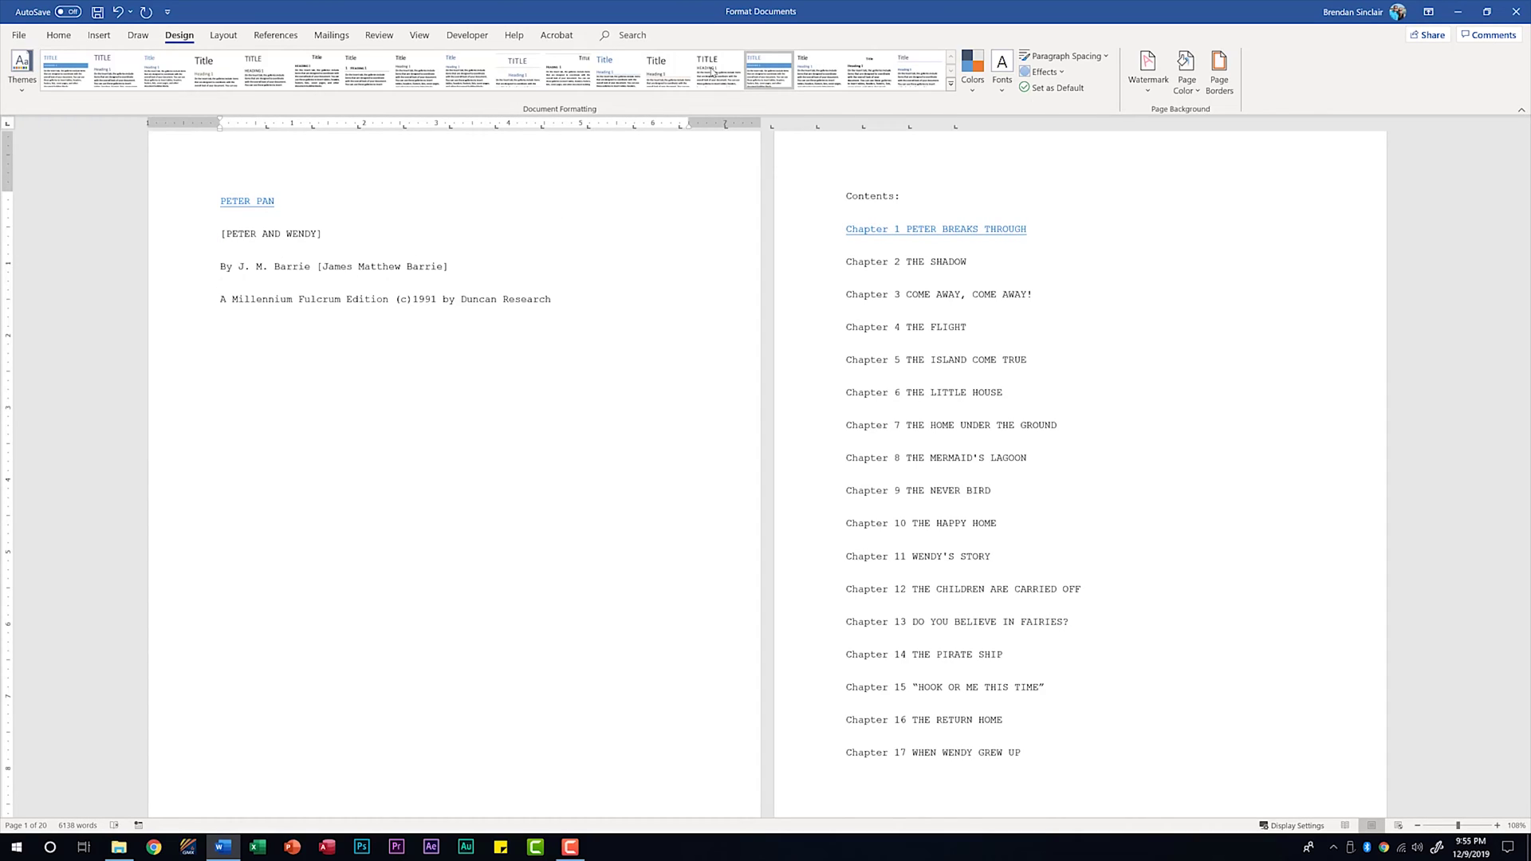
pyautogui.click(951, 85)
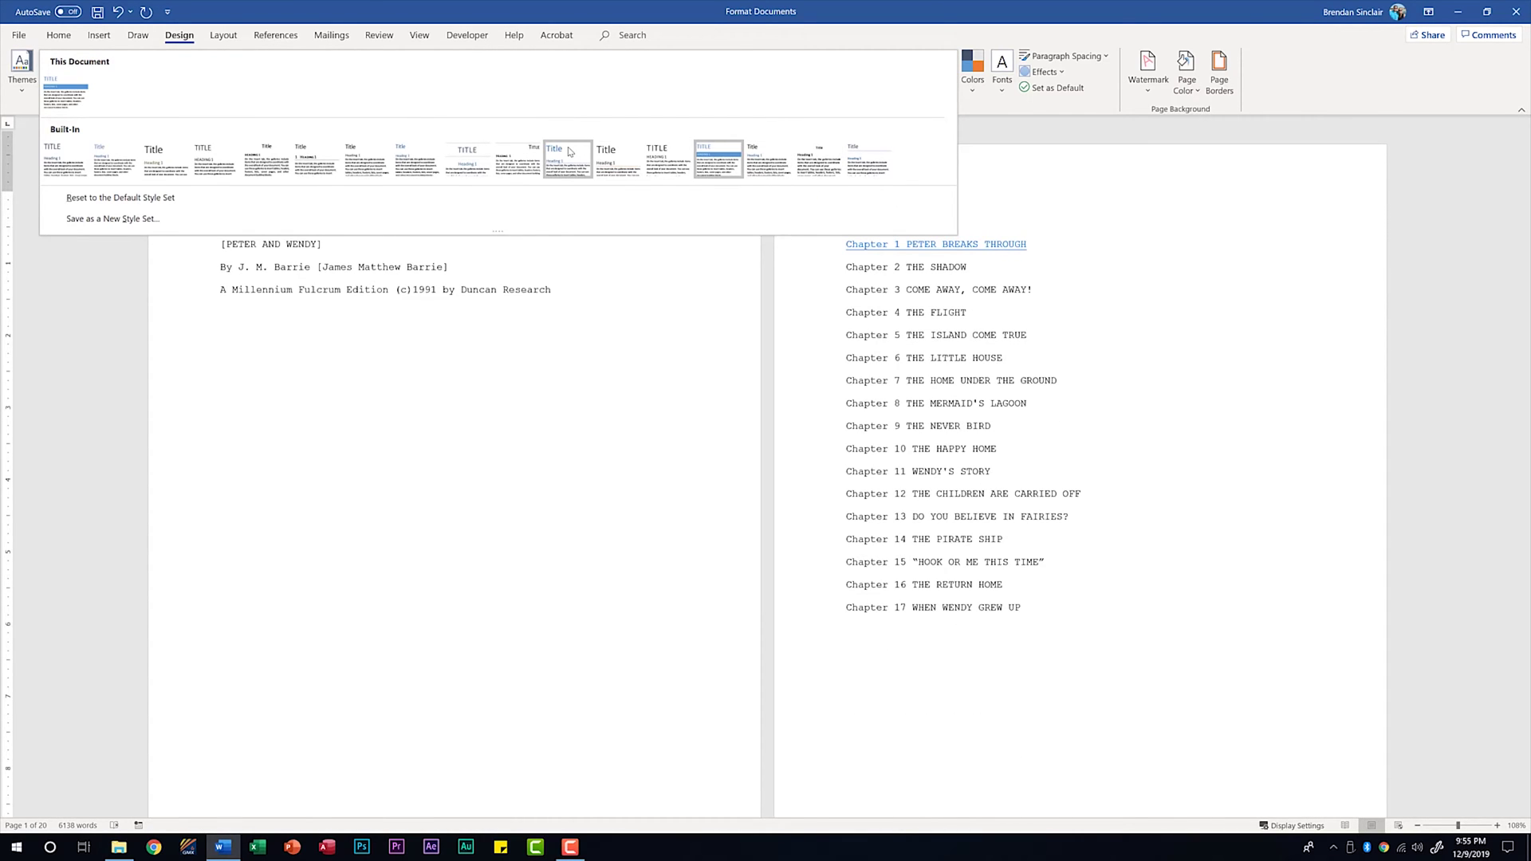
pyautogui.click(926, 33)
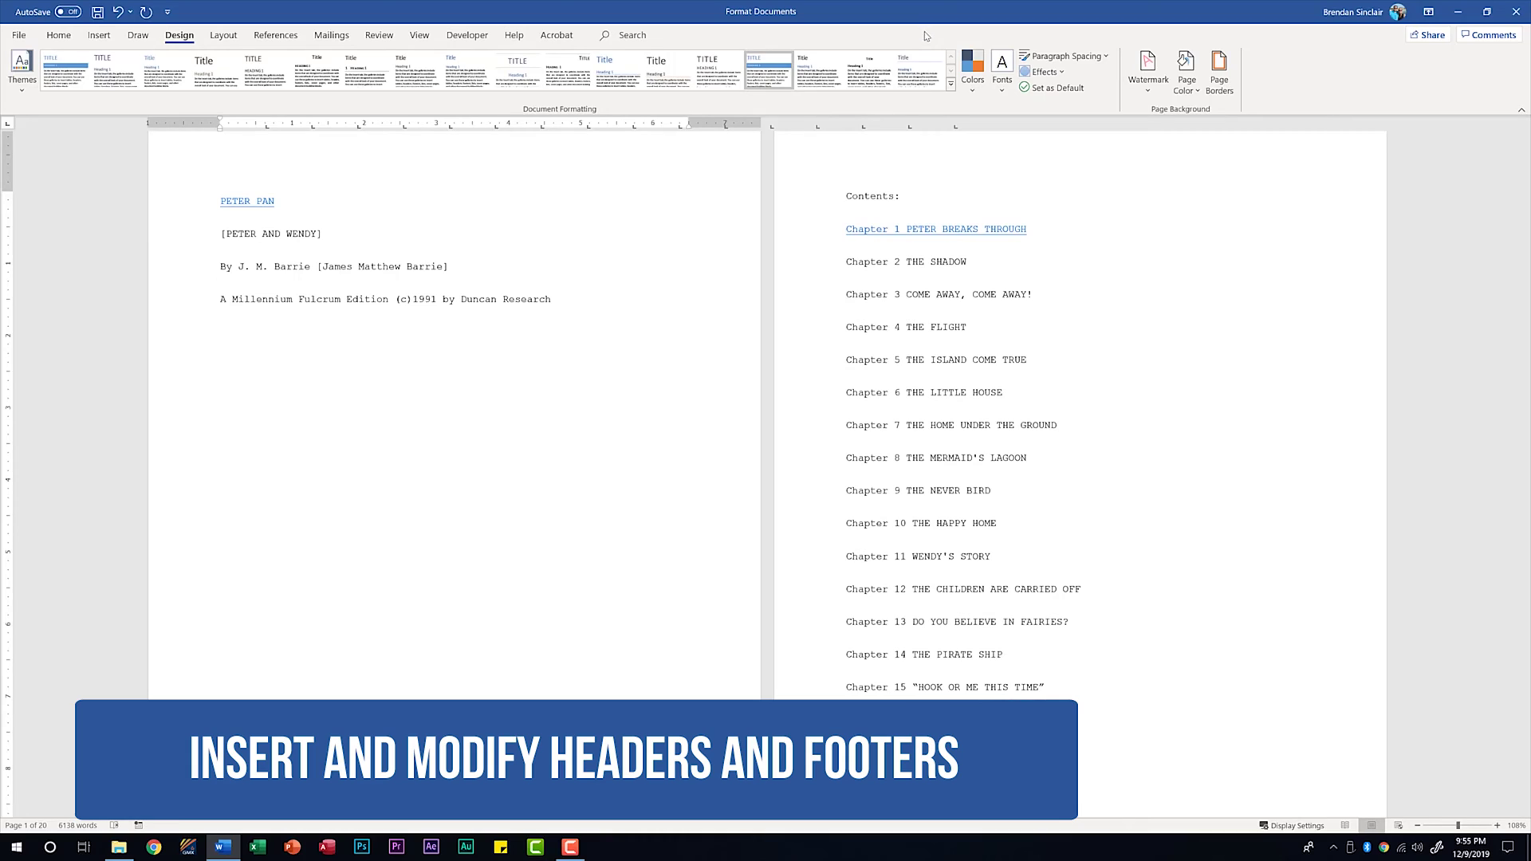
# - Open the Insert tab's Header gallery and scroll through the built-in header designs
pyautogui.click(99, 36)
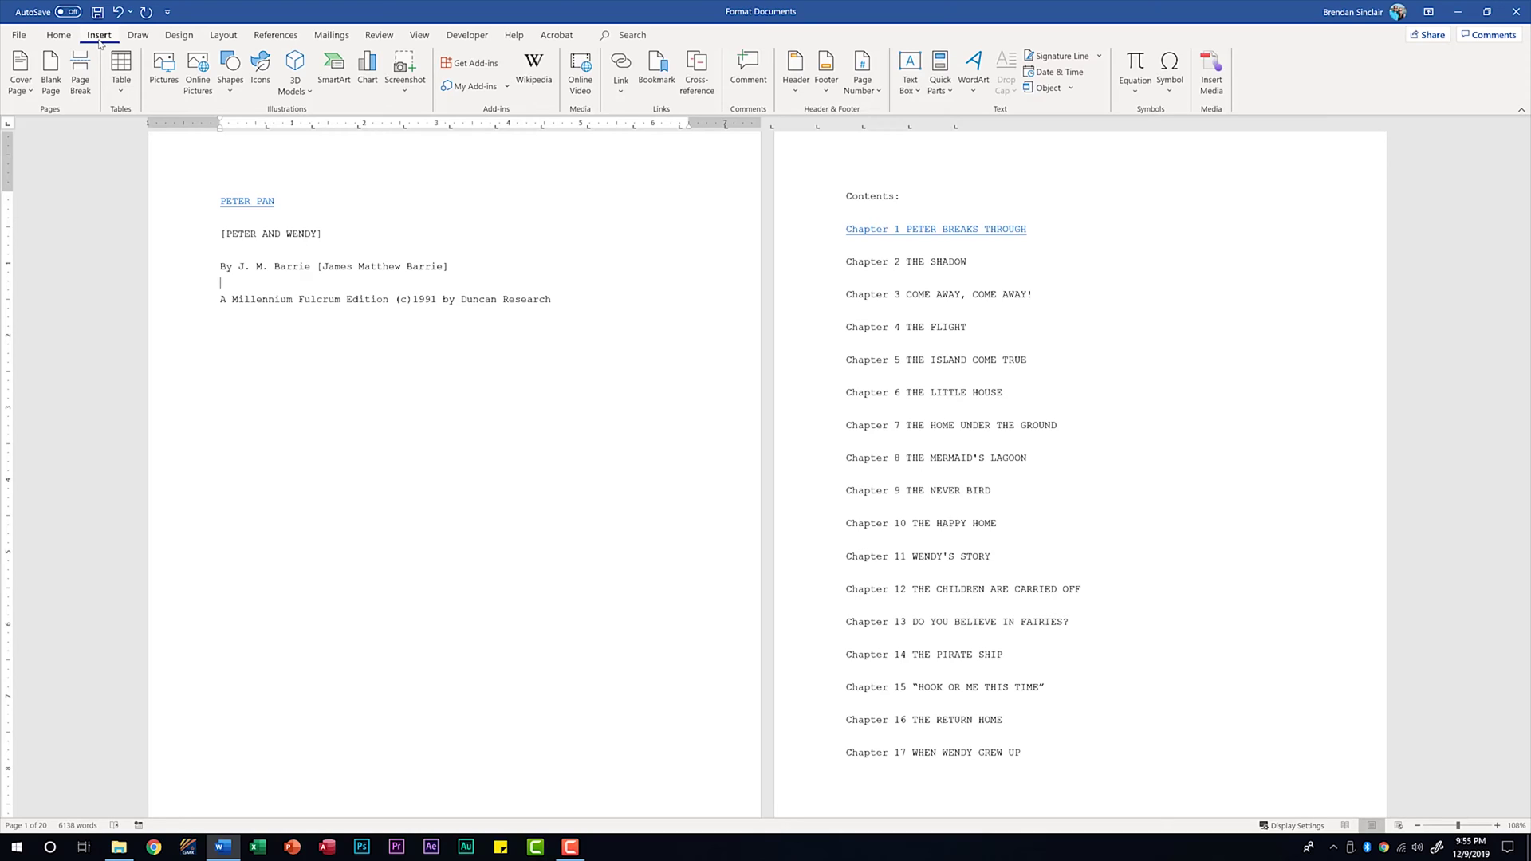
pyautogui.click(796, 79)
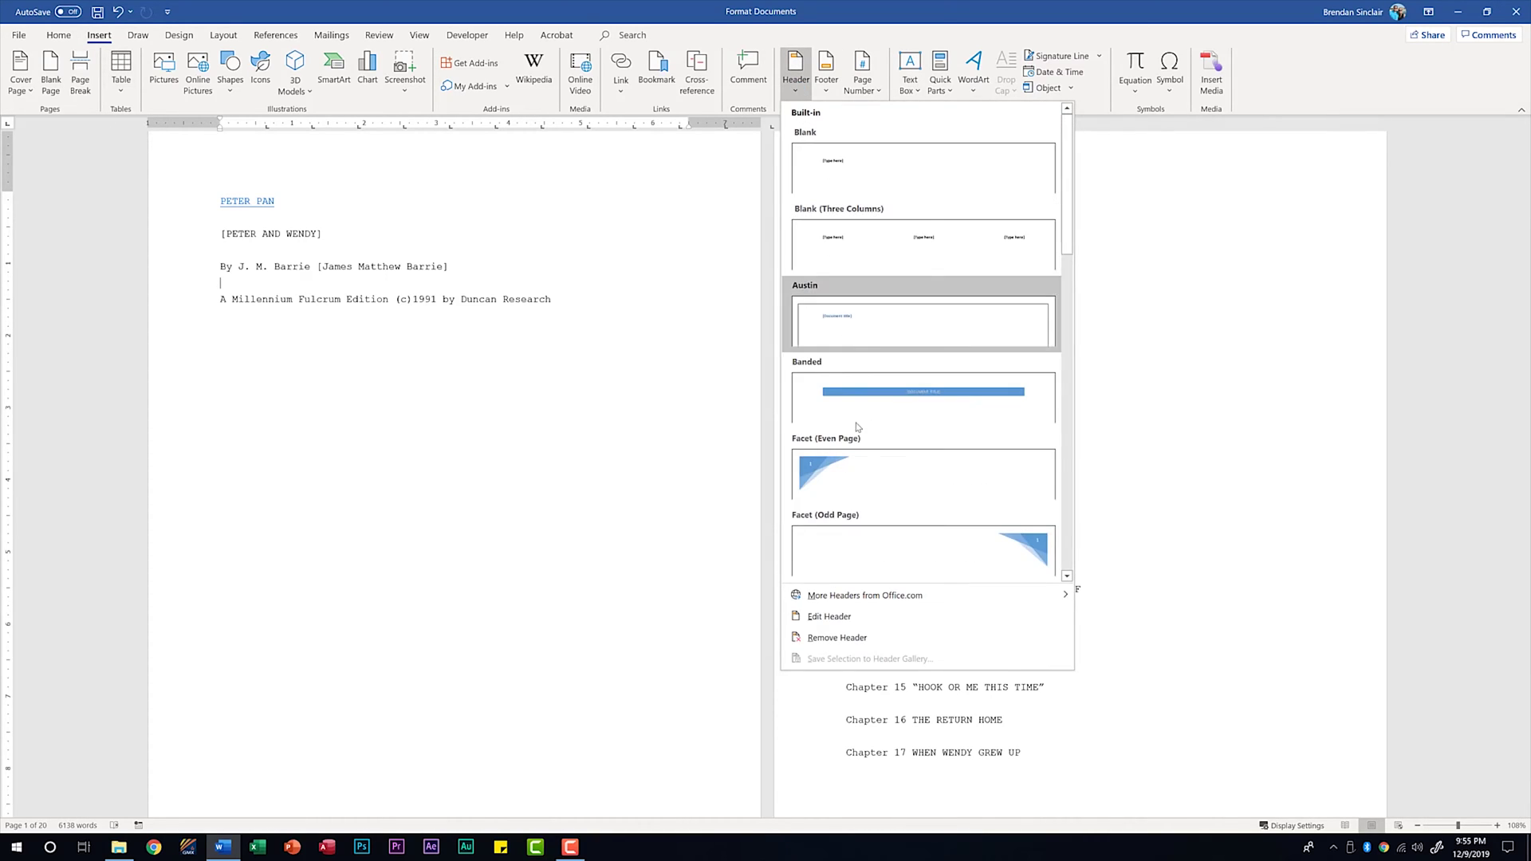
pyautogui.scroll(-12, 1040, 446)
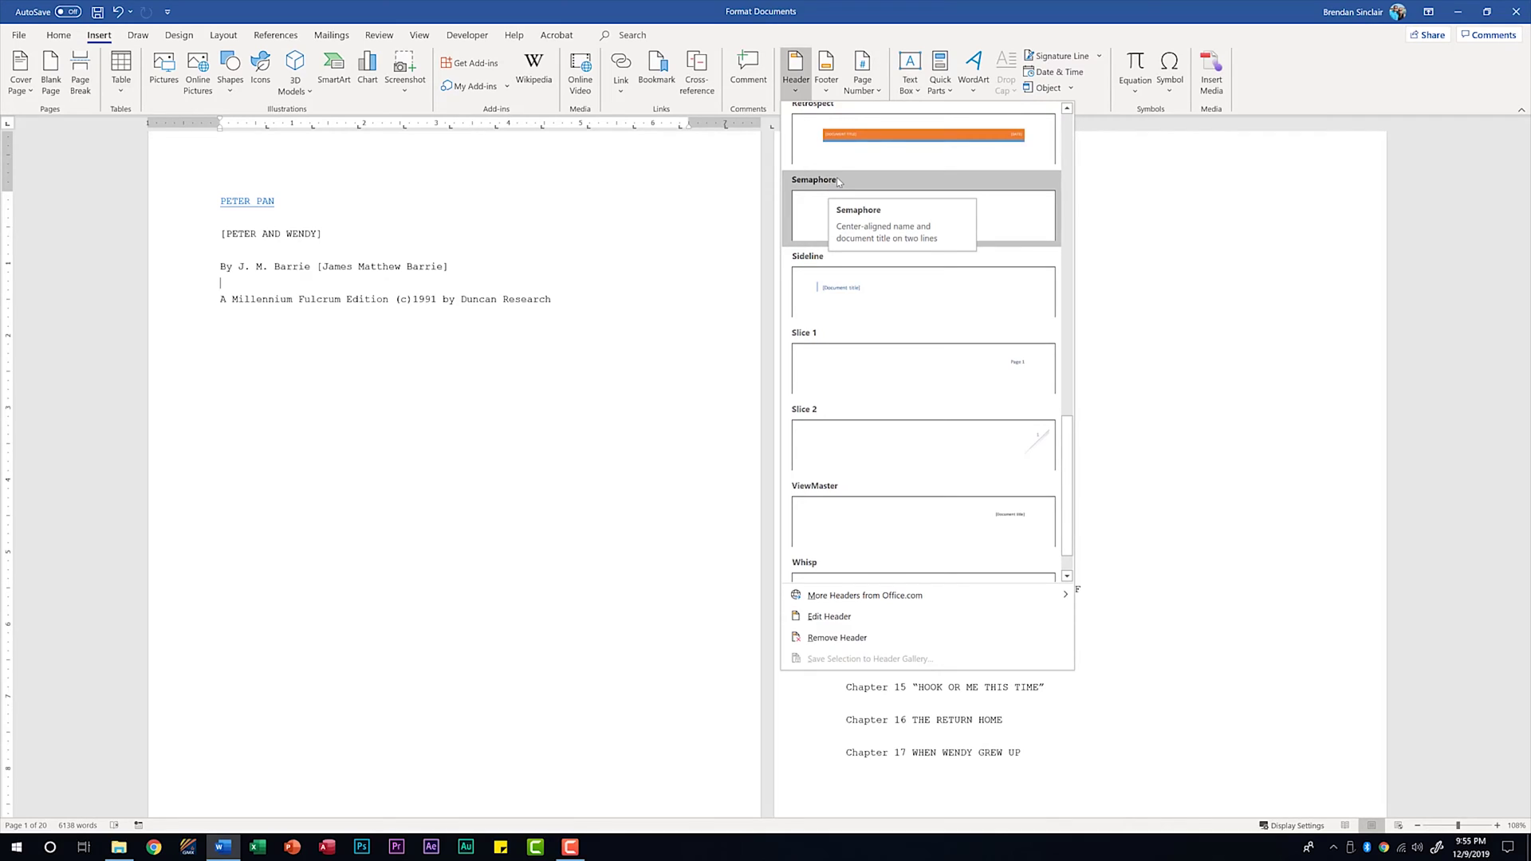
# - Edit the header directly and insert the Document Title property field into it
pyautogui.click(898, 625)
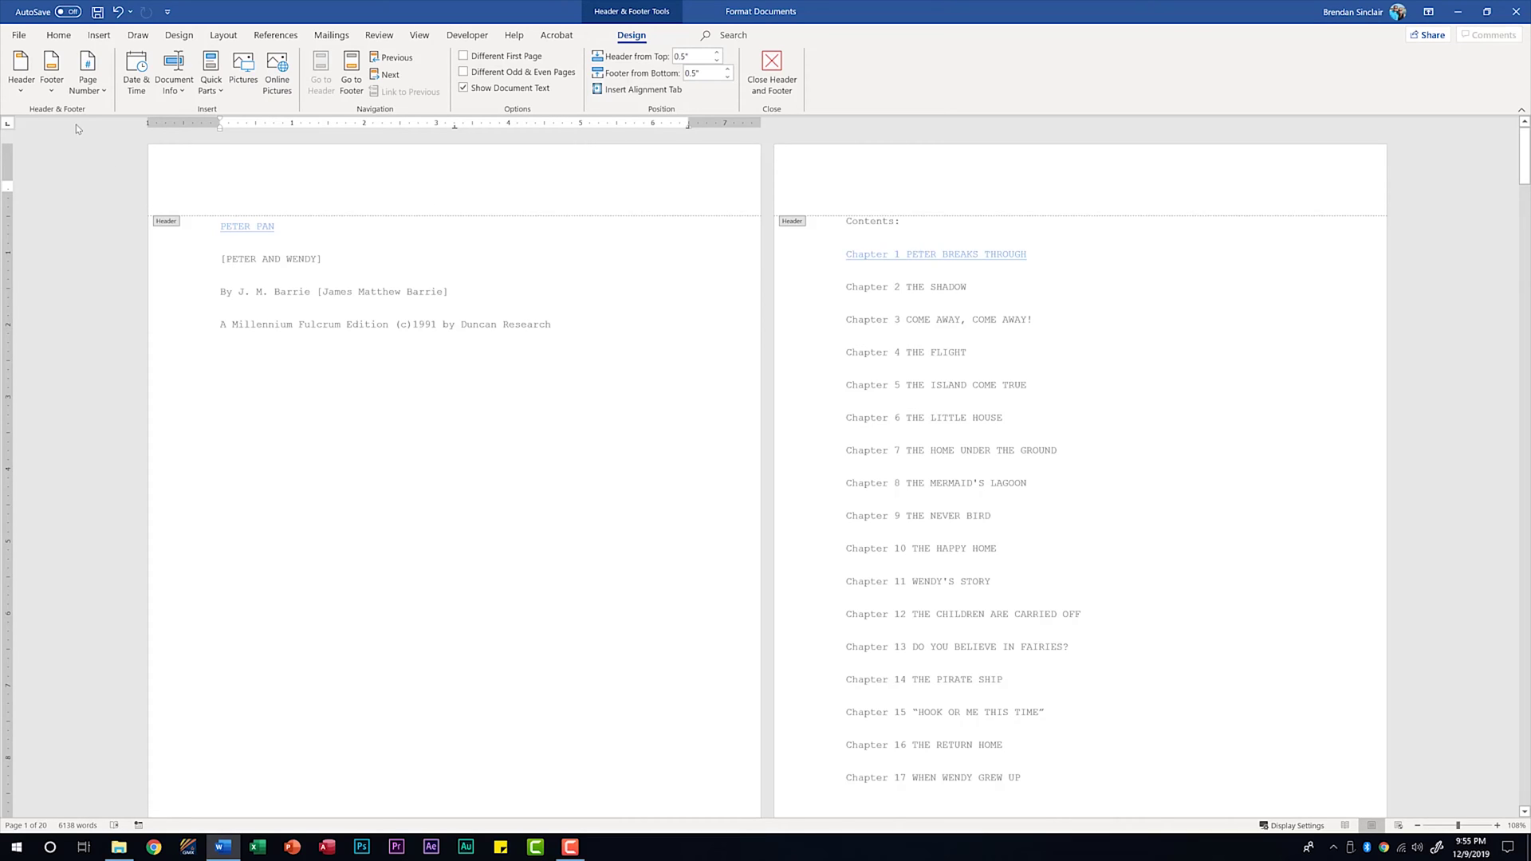
pyautogui.click(21, 91)
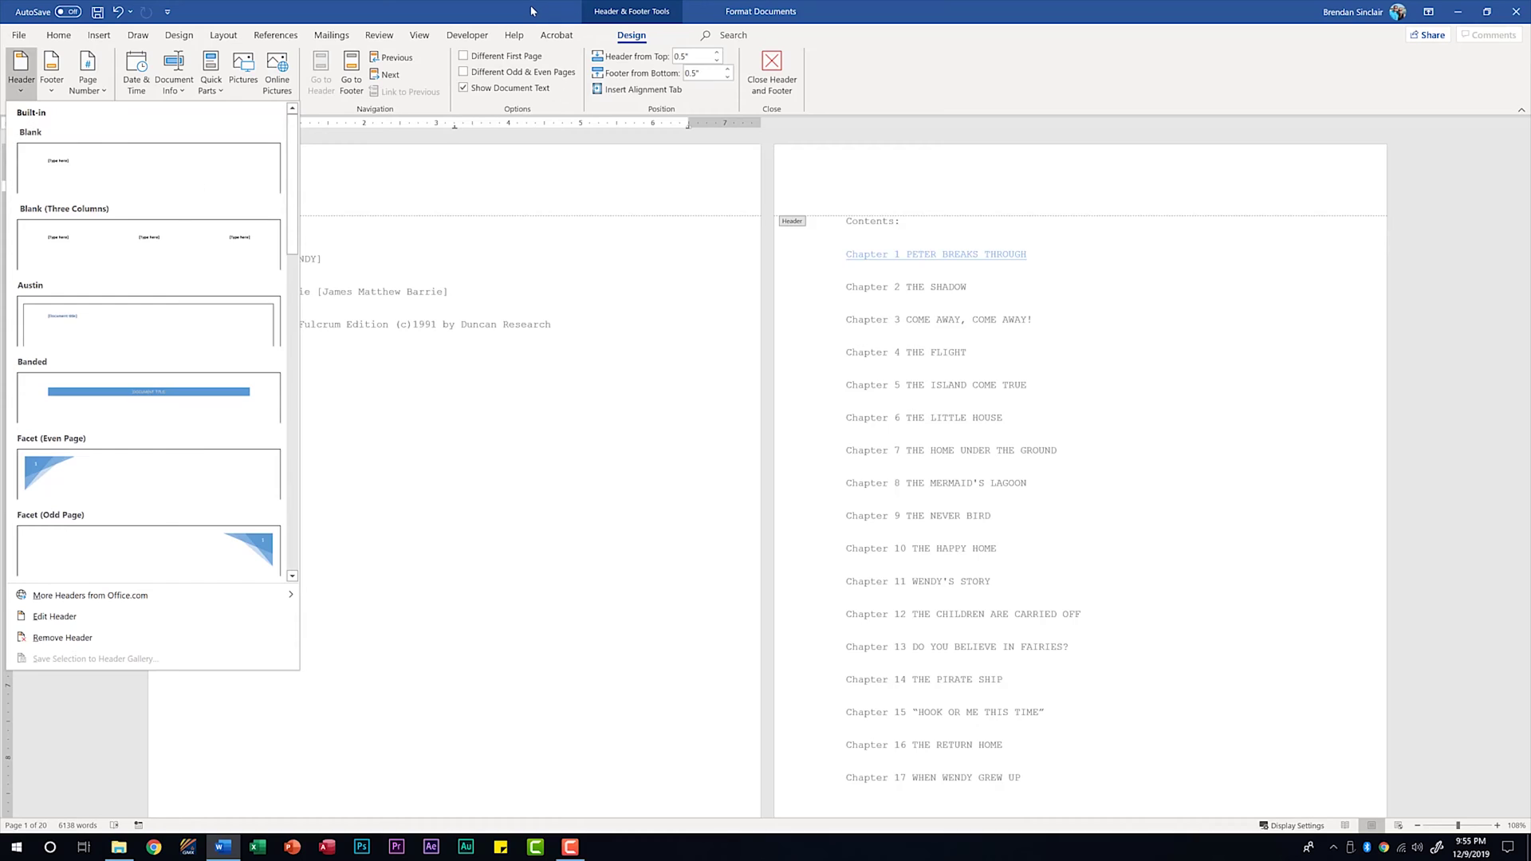
pyautogui.click(236, 114)
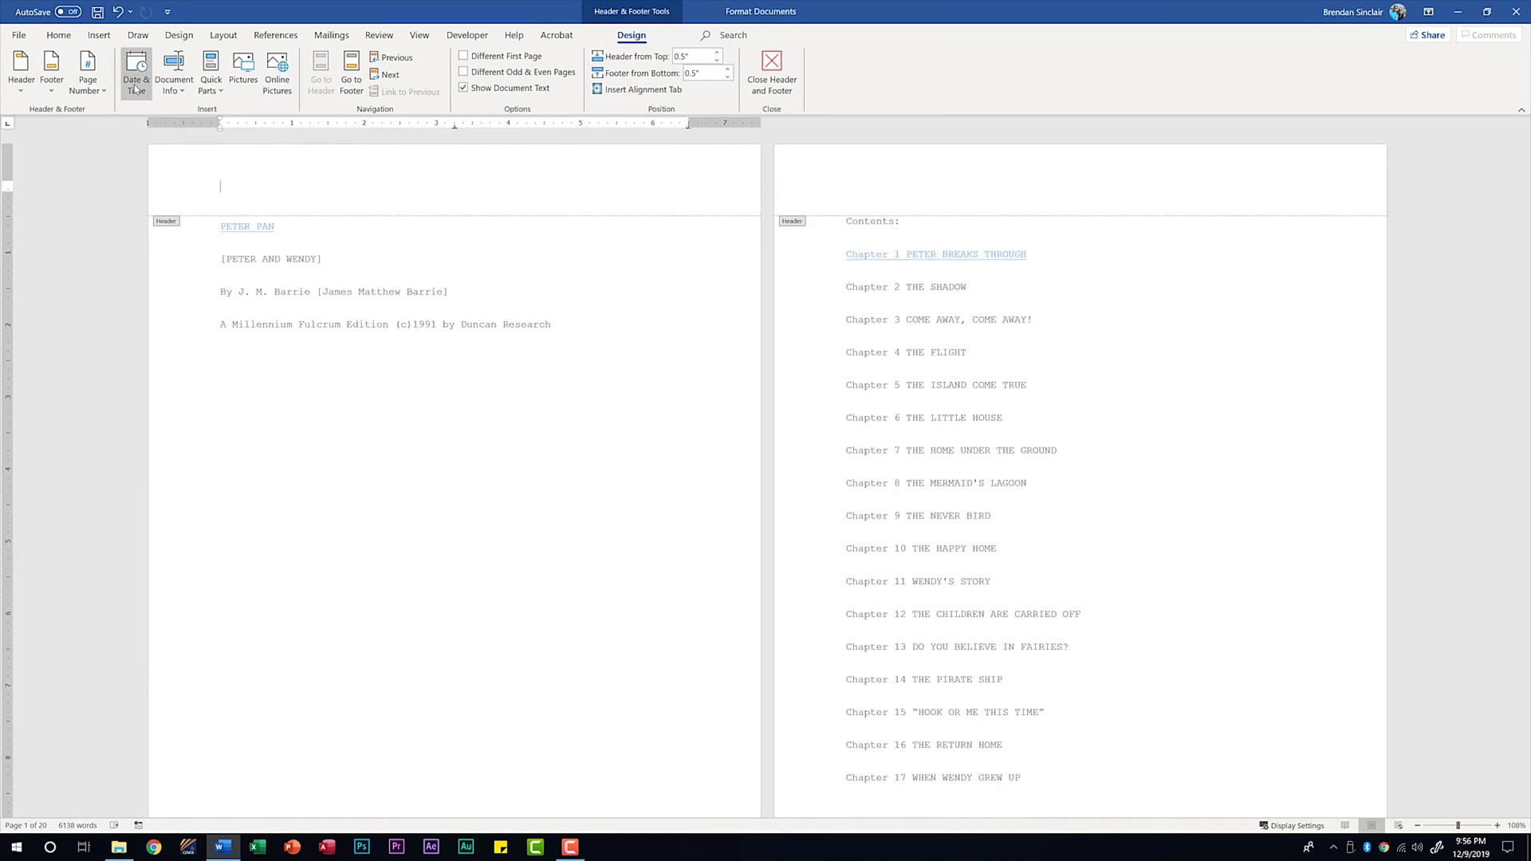
pyautogui.click(174, 83)
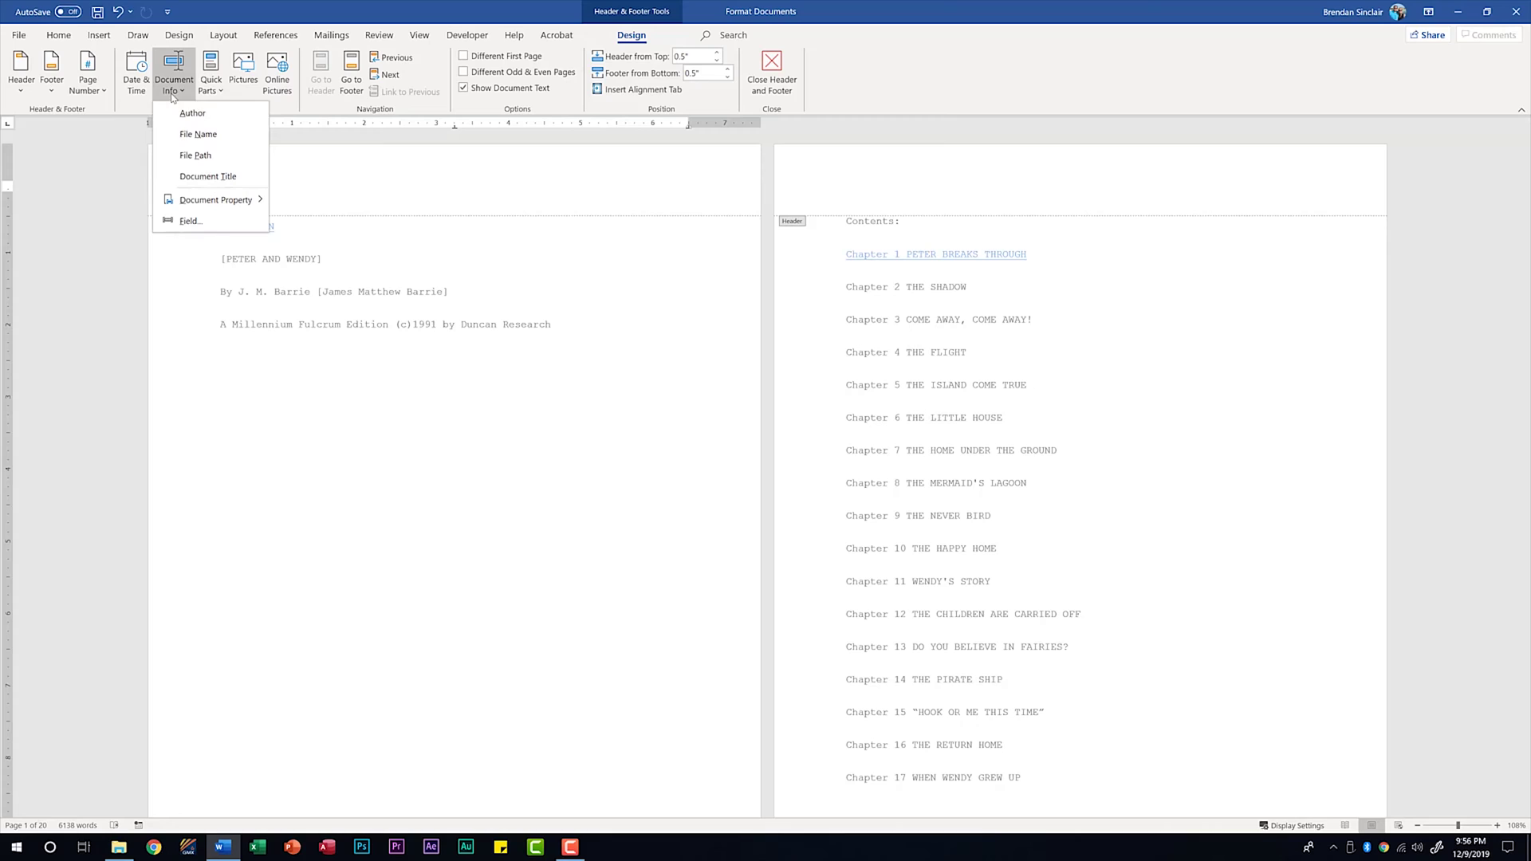
pyautogui.click(209, 177)
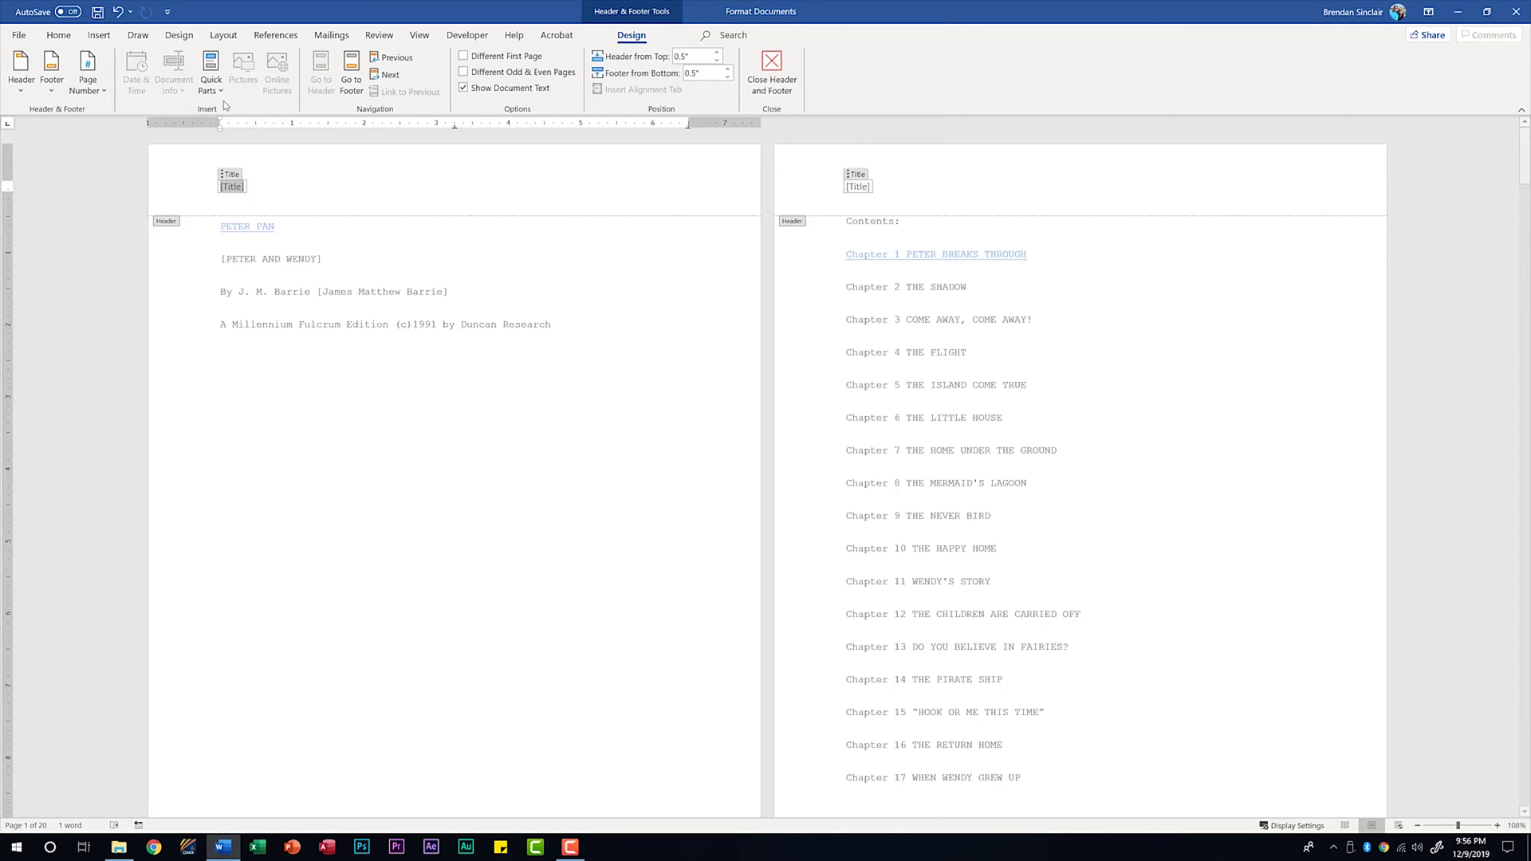
pyautogui.click(355, 81)
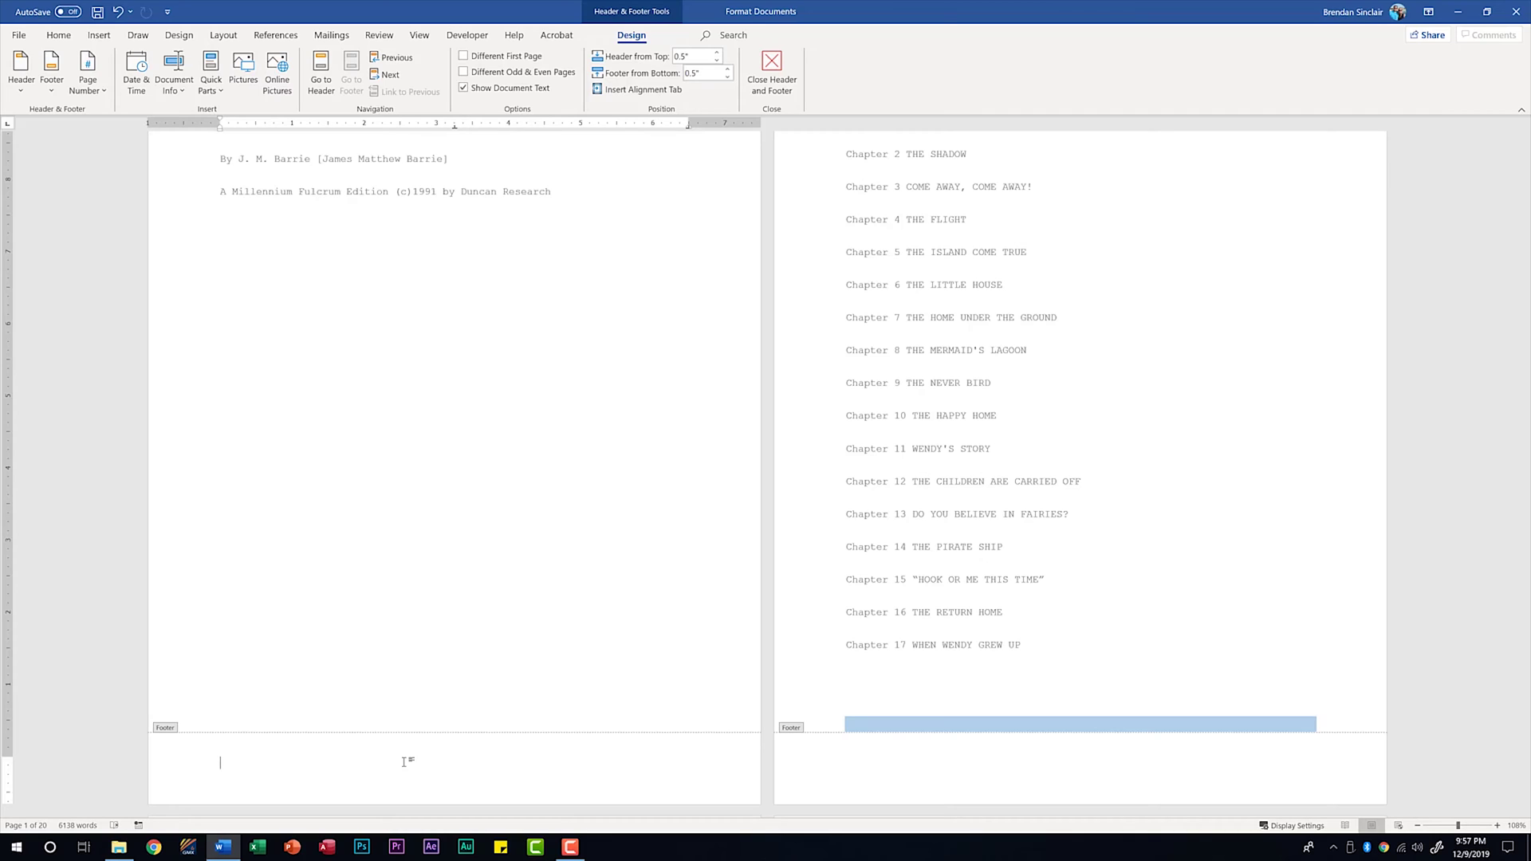
pyautogui.write('https://www.gutenberg.org')
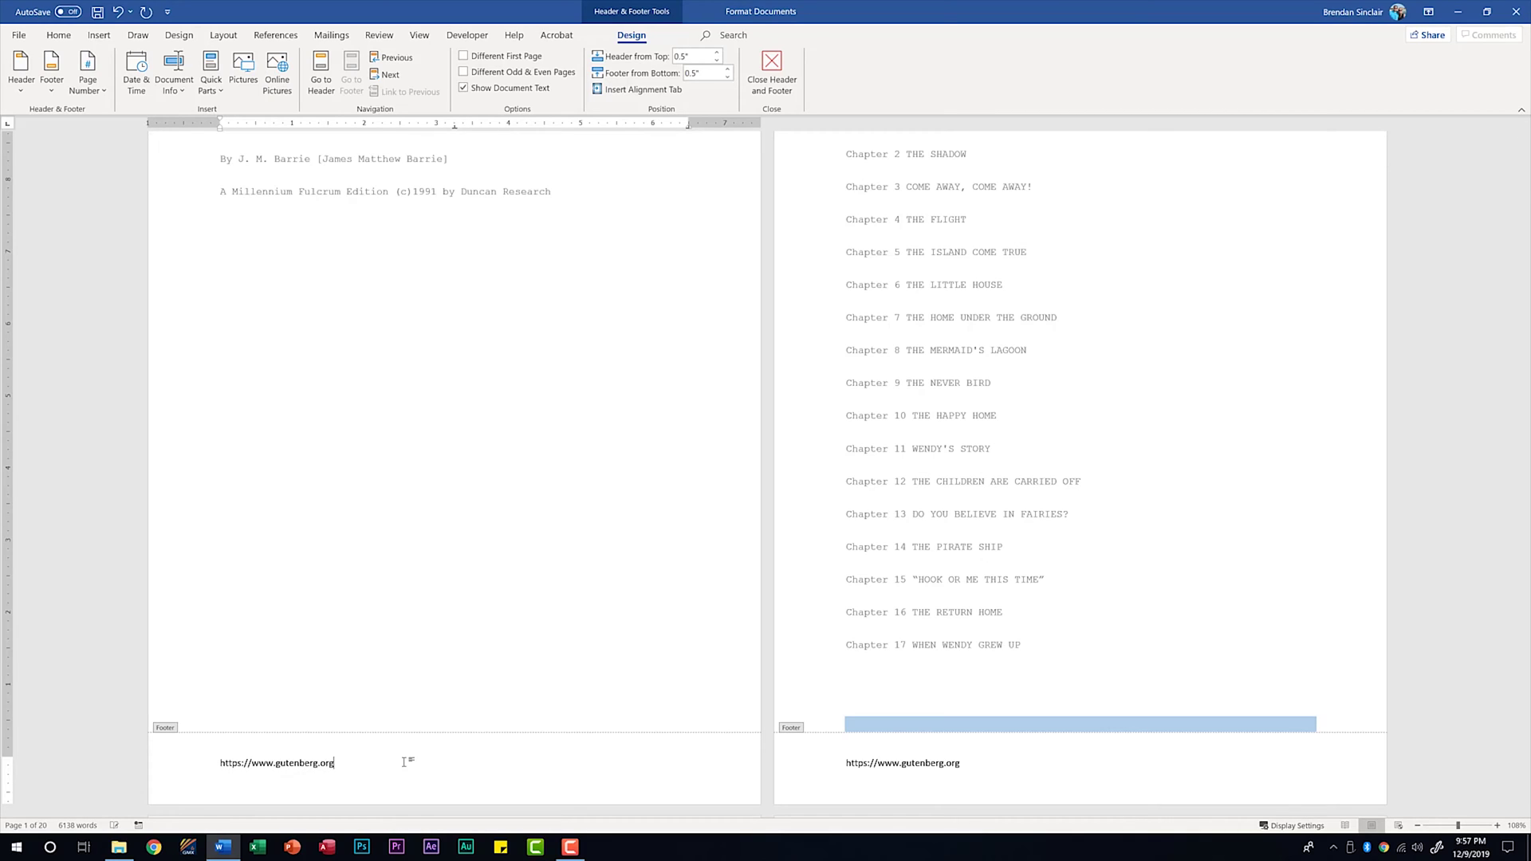
pyautogui.click(59, 35)
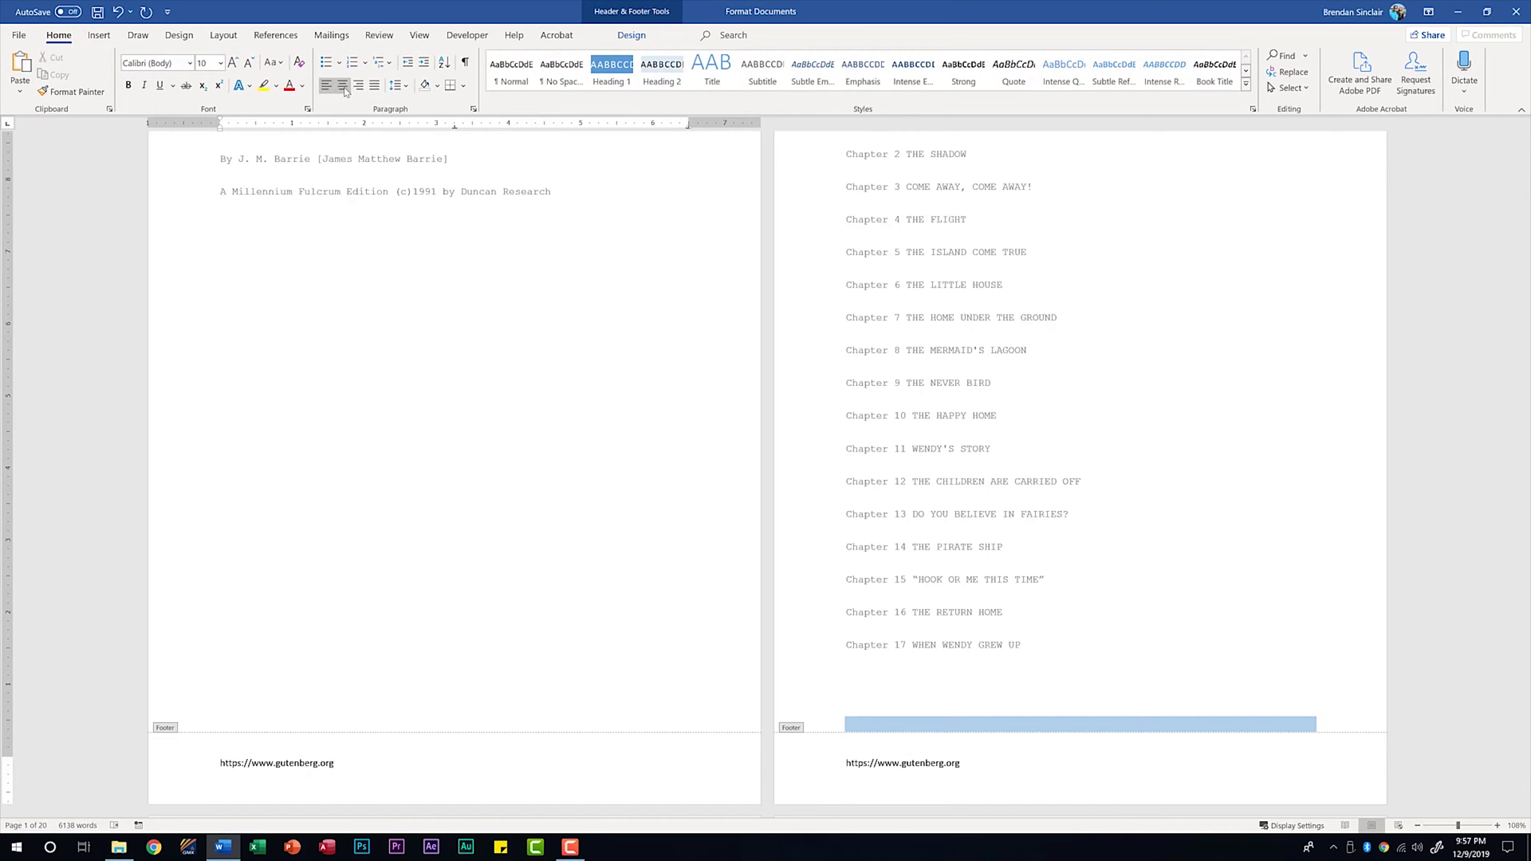
pyautogui.click(343, 86)
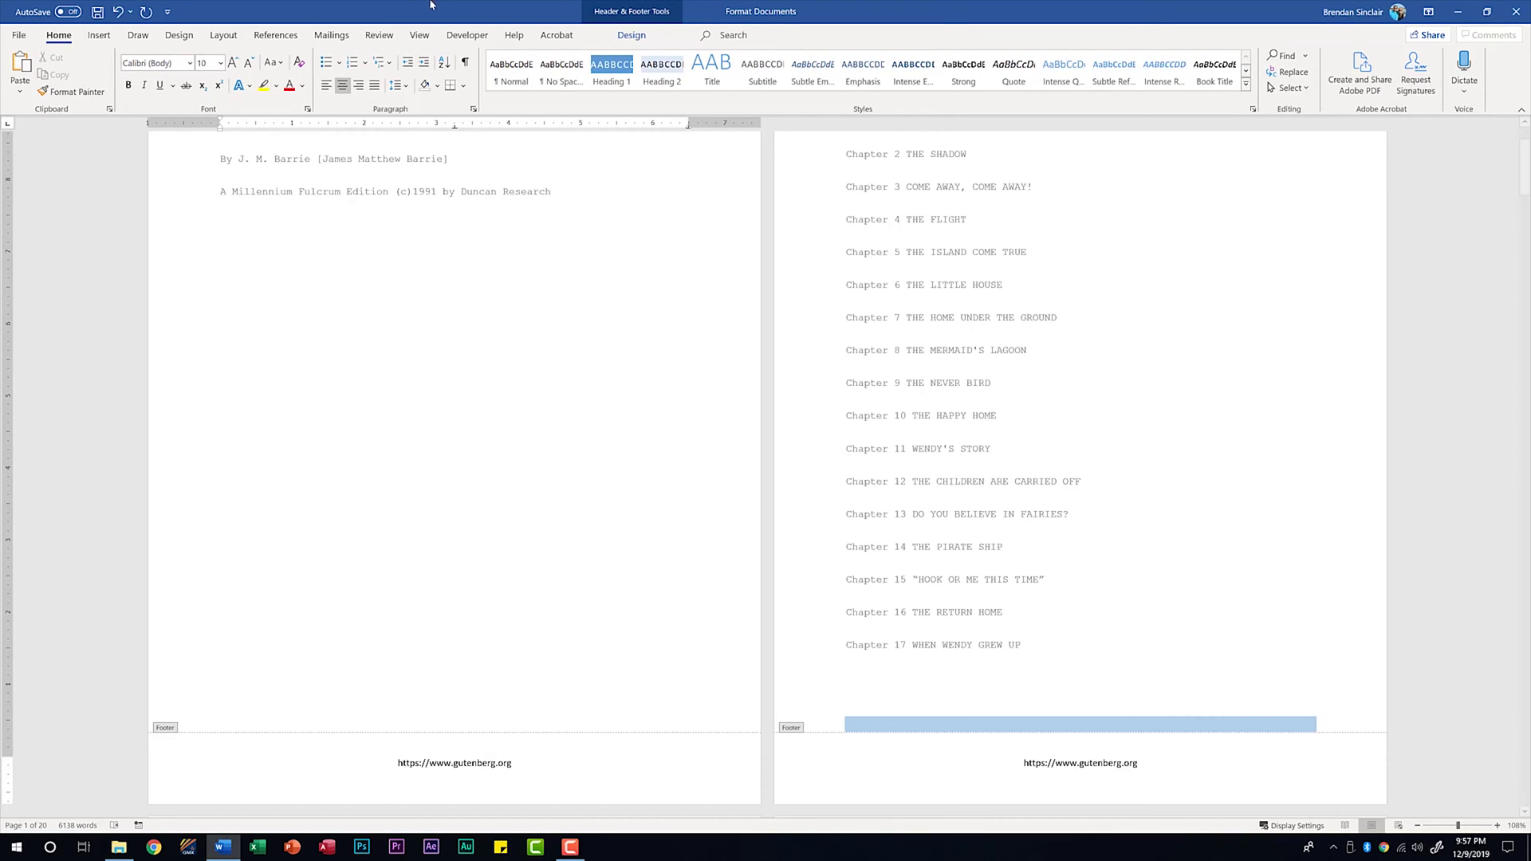
pyautogui.click(632, 35)
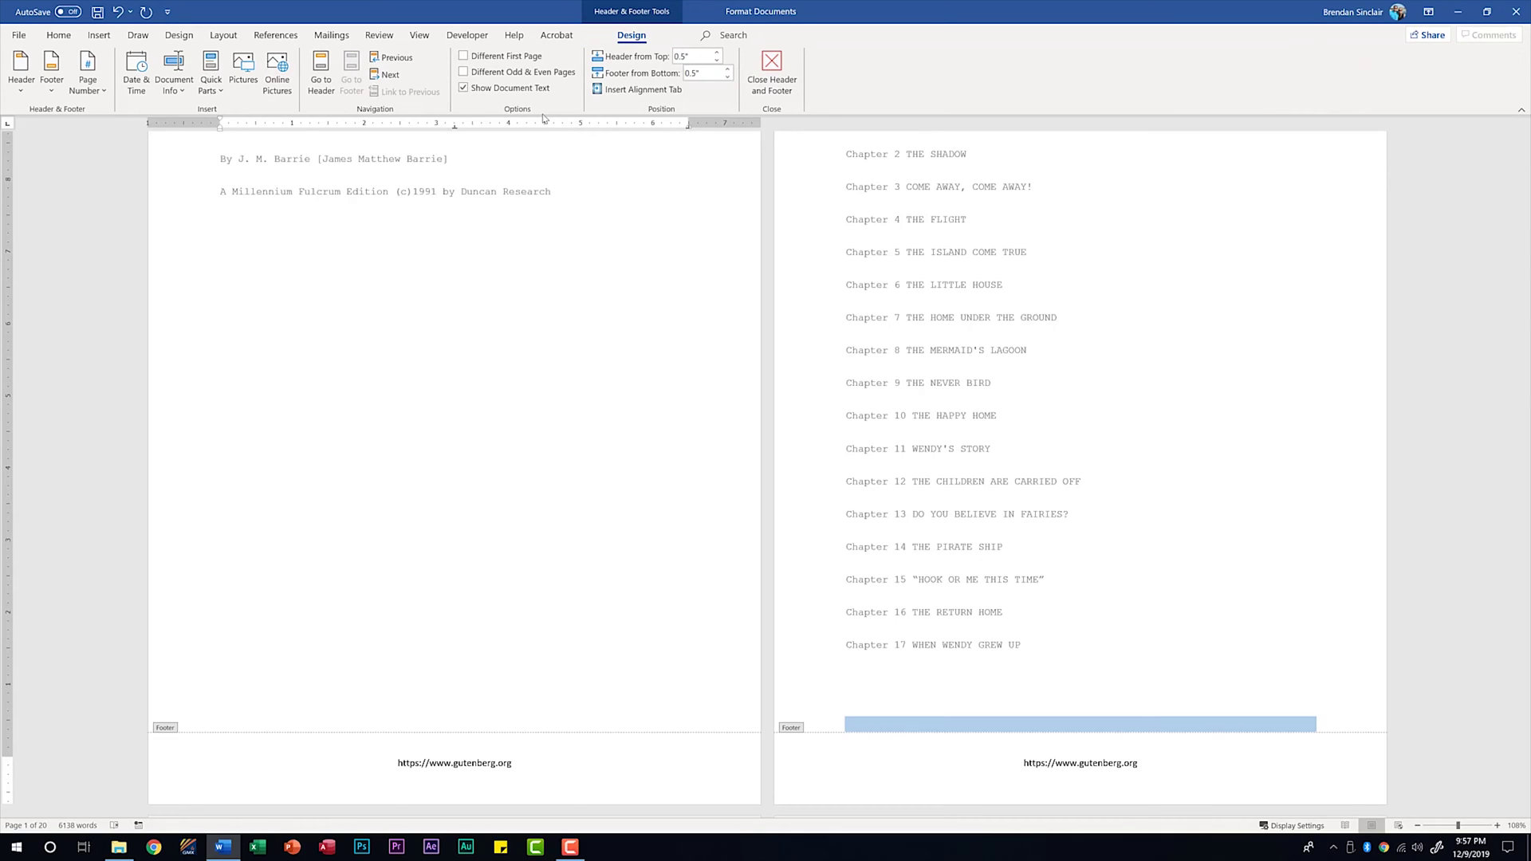
# - Enable Different First Page, set Footer from Bottom to 0.2 inches, and place the cursor after the footer address
pyautogui.click(511, 56)
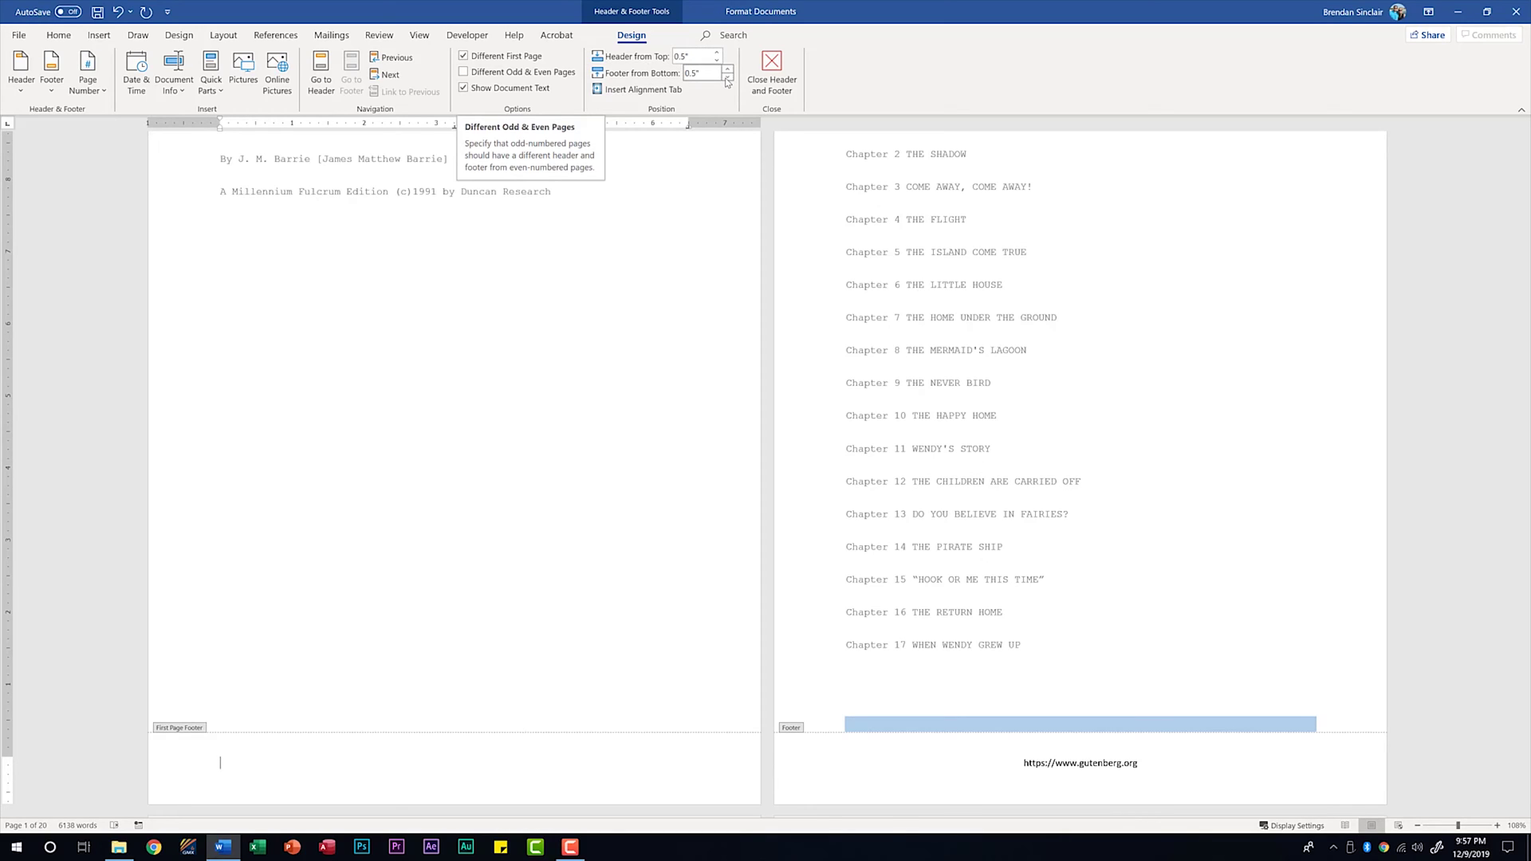
pyautogui.click(727, 77)
pyautogui.click(727, 78)
pyautogui.click(727, 77)
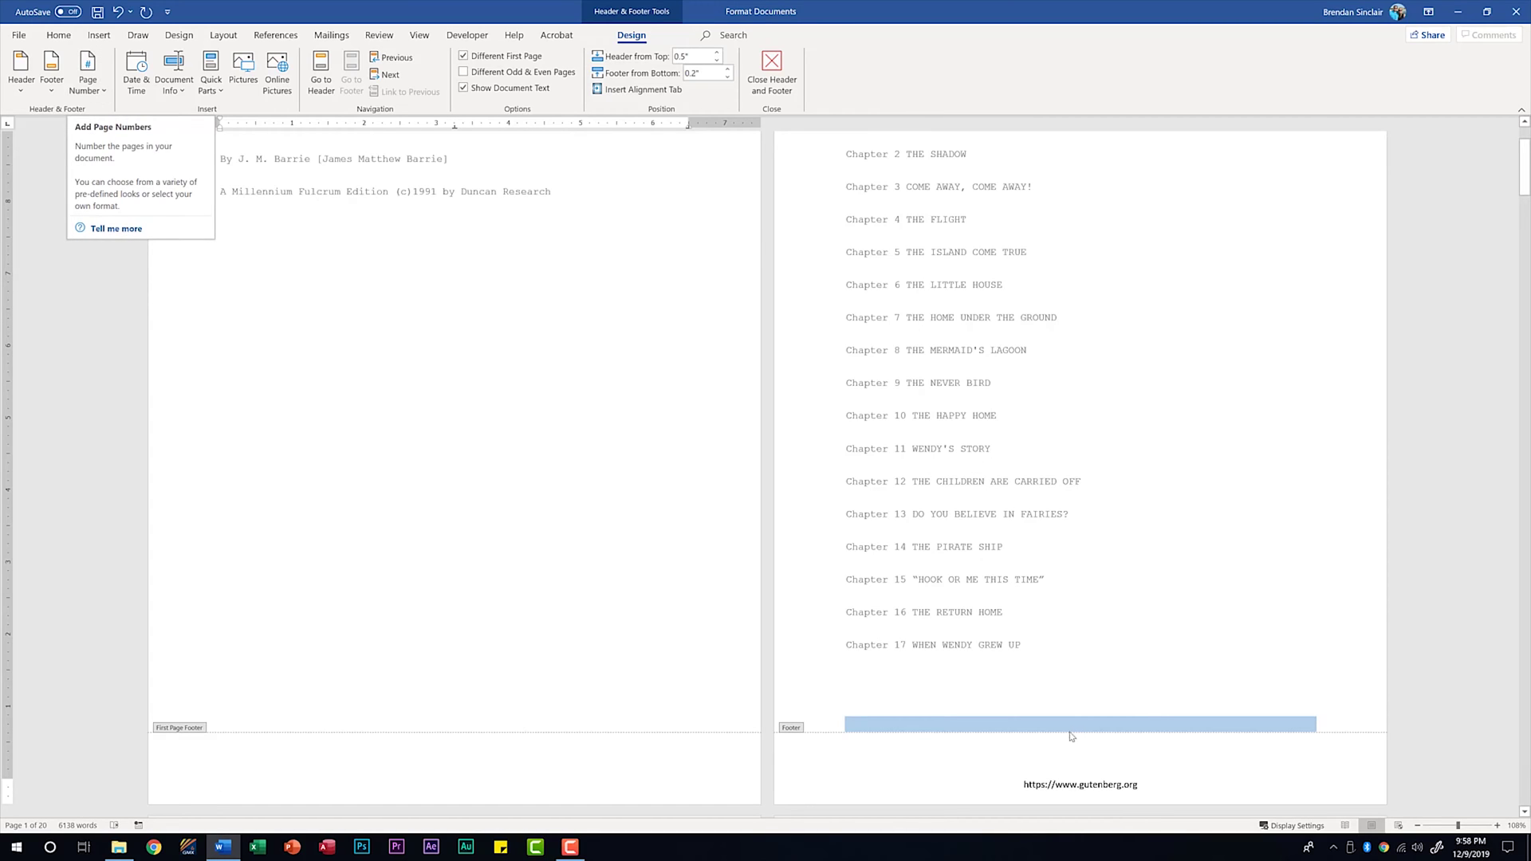
pyautogui.click(1158, 782)
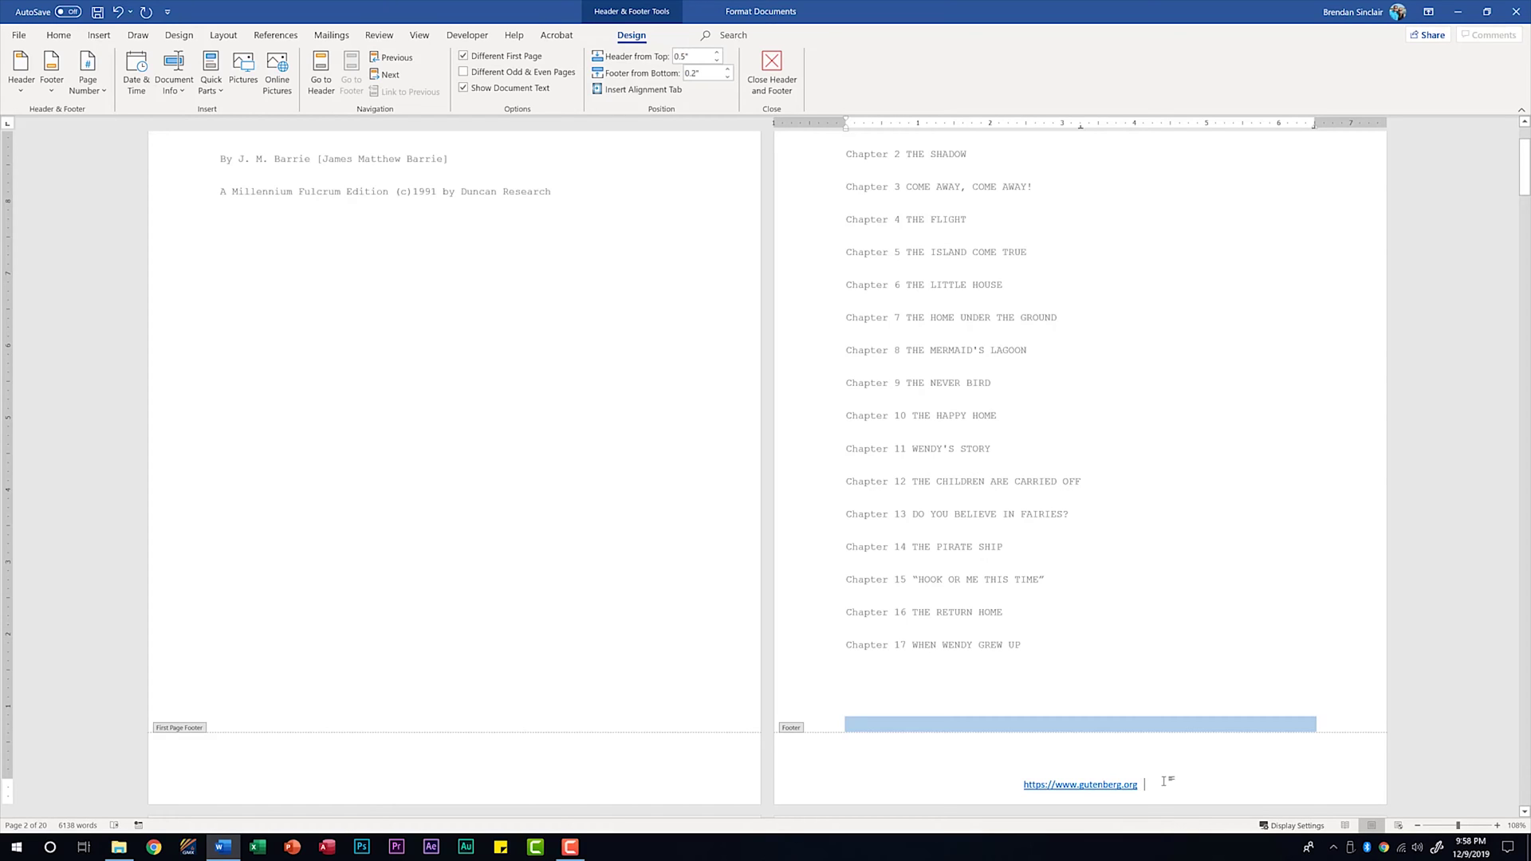
# - Insert an Accent Bar 1 page number at the cursor position, then close the header and footer
pyautogui.click(105, 92)
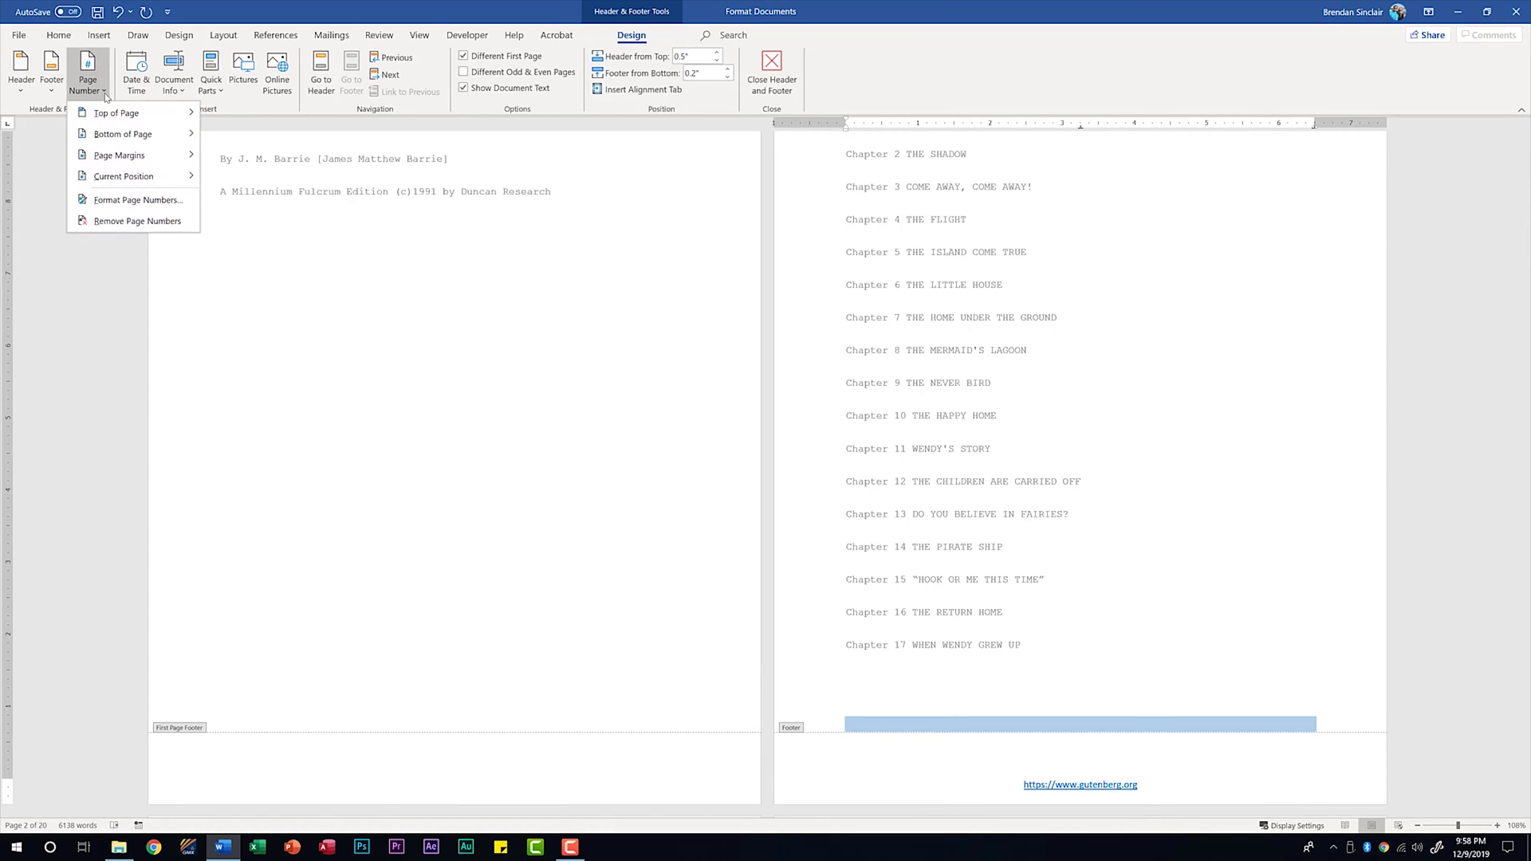
pyautogui.moveTo(137, 115)
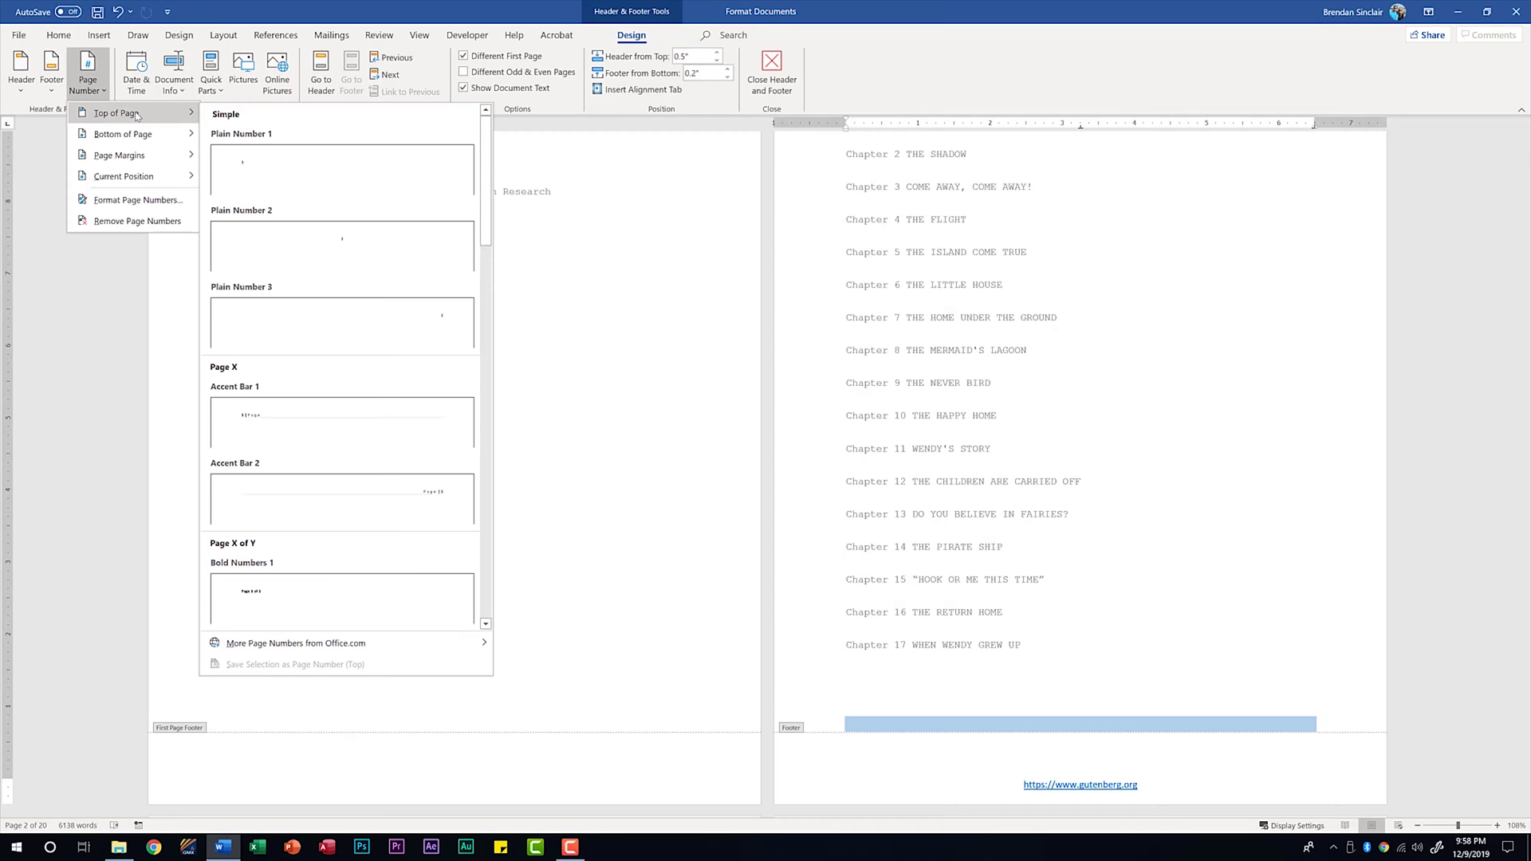
pyautogui.moveTo(162, 140)
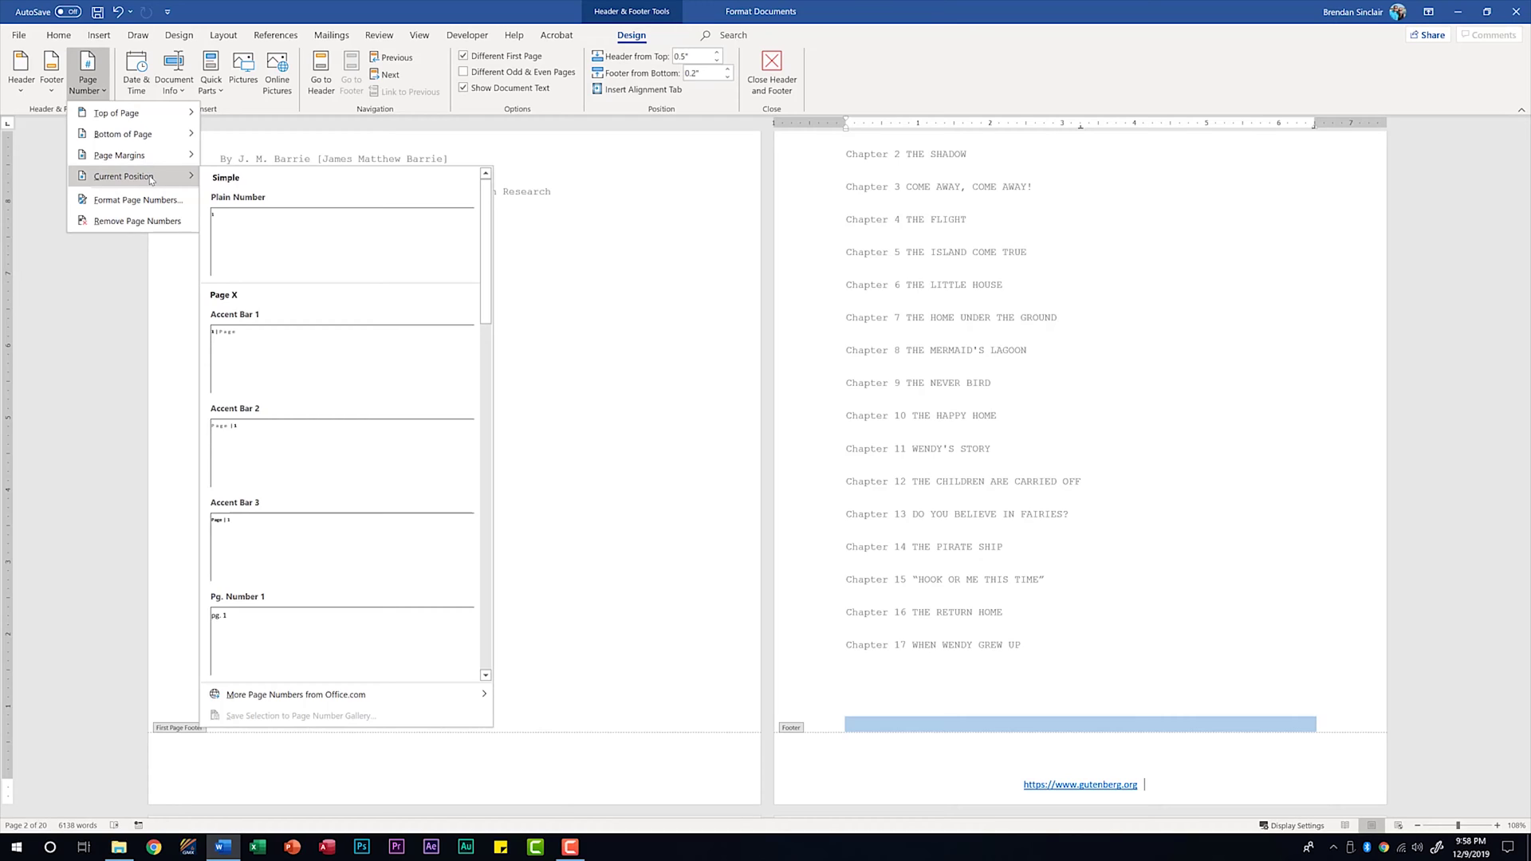
pyautogui.click(296, 366)
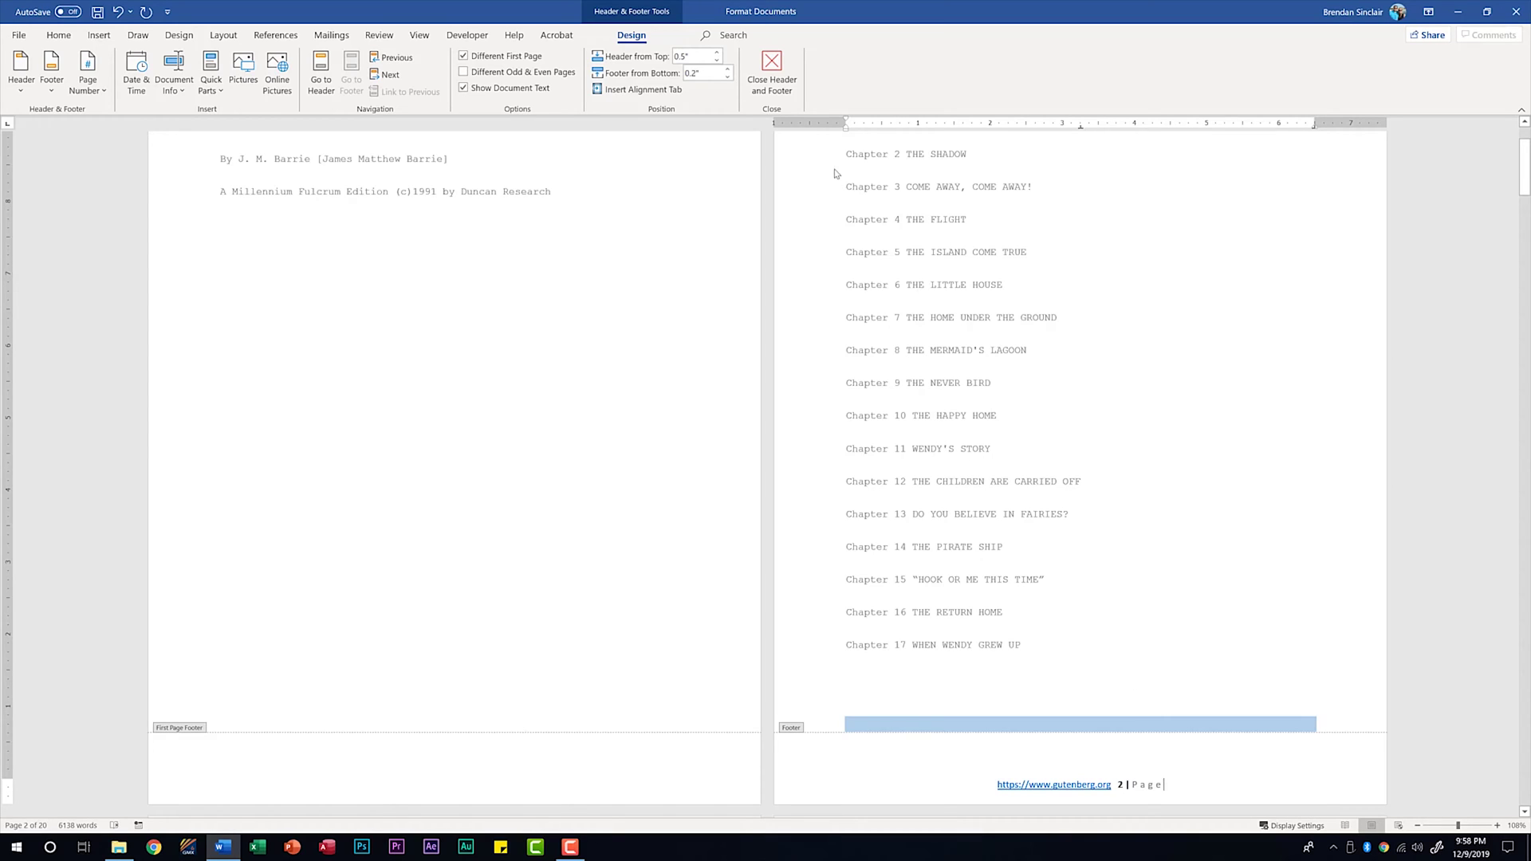
pyautogui.click(788, 58)
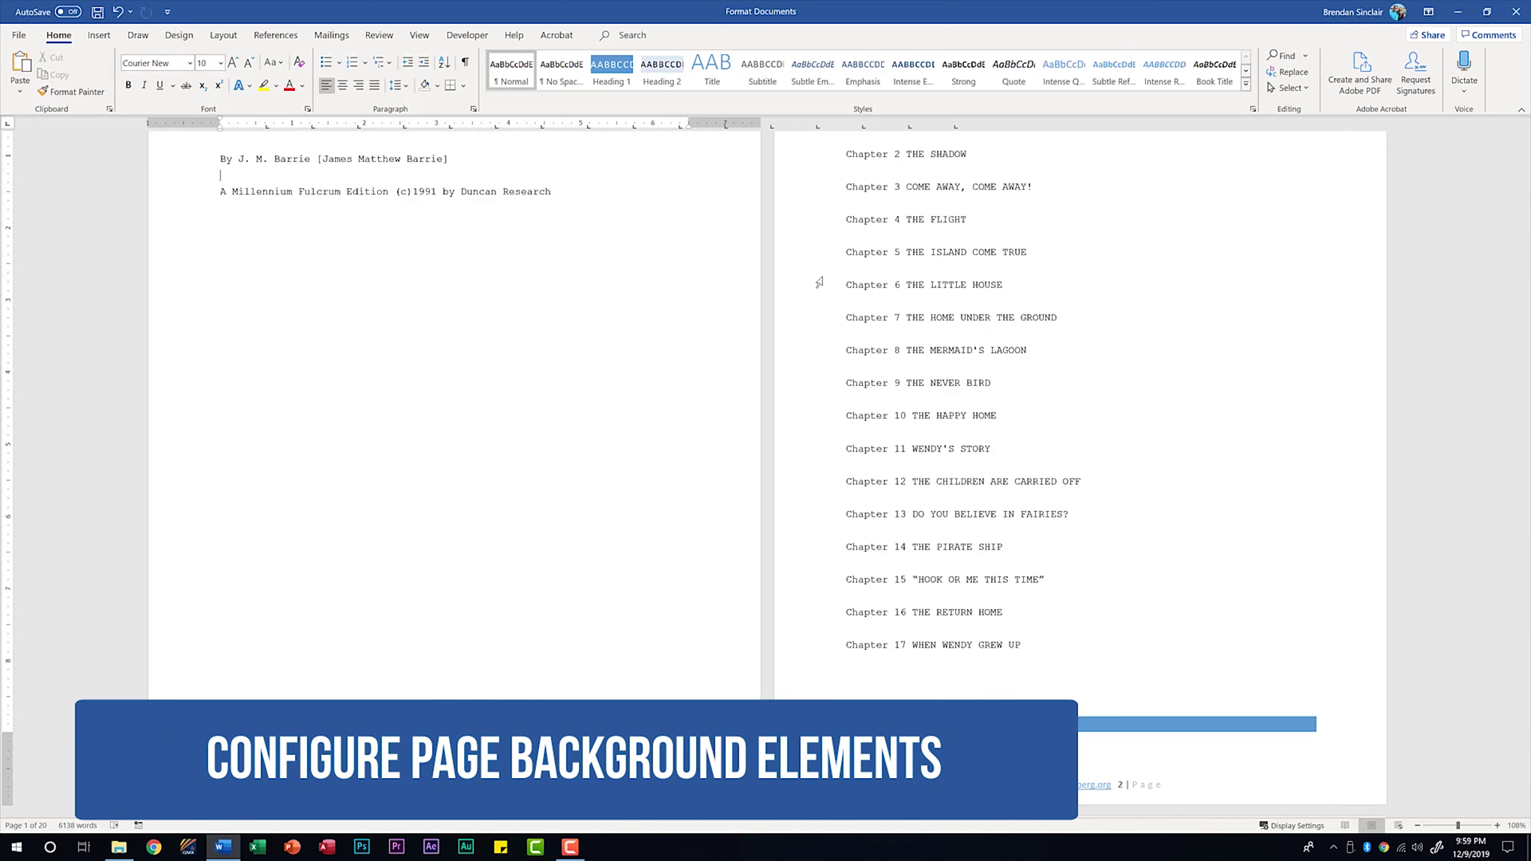
# - Add a green dash-dot Box page border, 4½ pt wide, to all pages
pyautogui.click(180, 36)
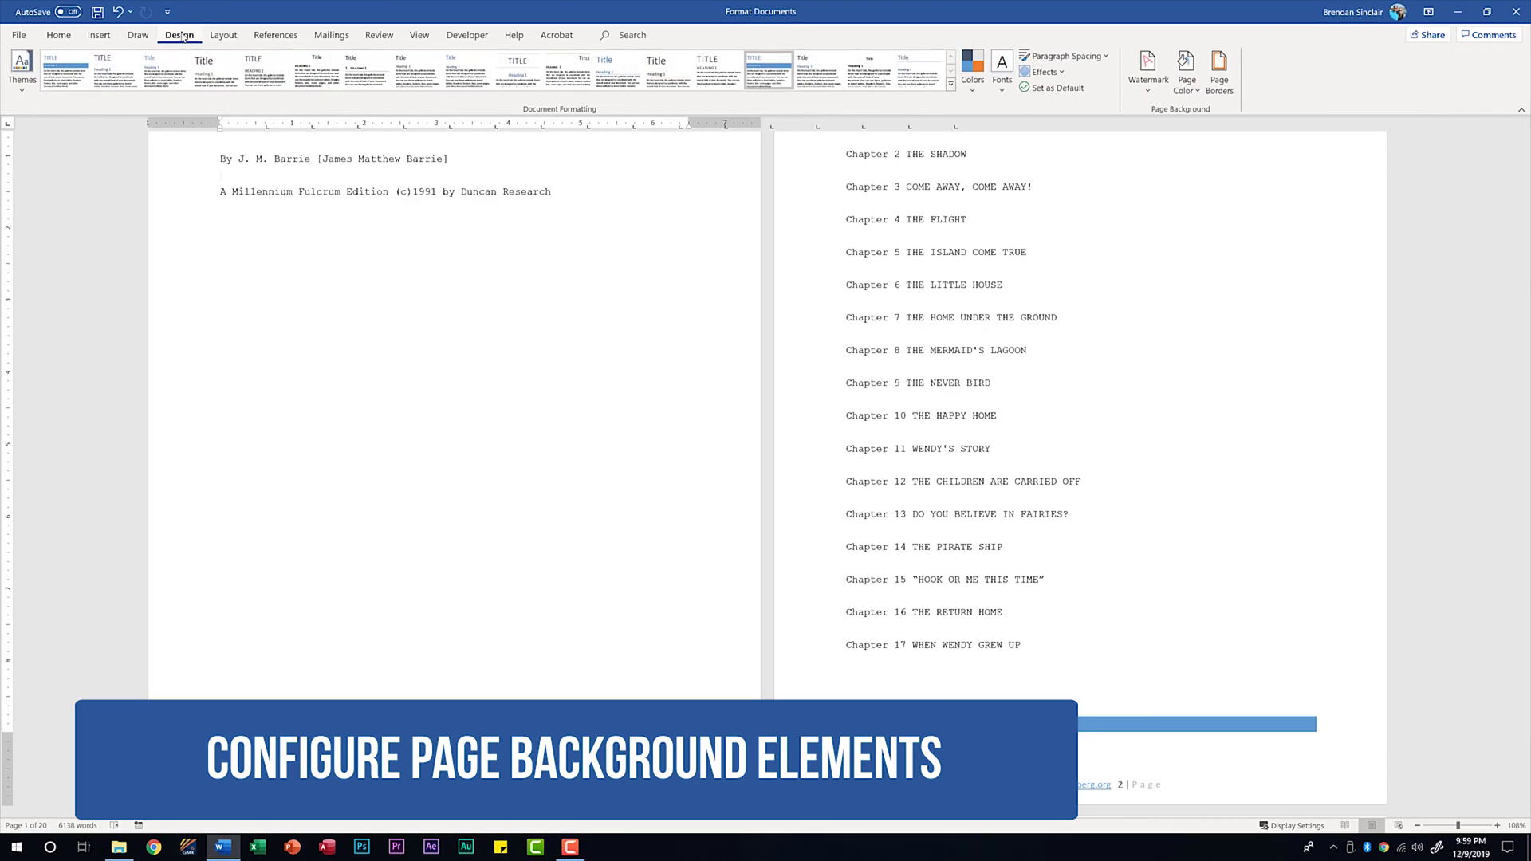
pyautogui.click(1222, 77)
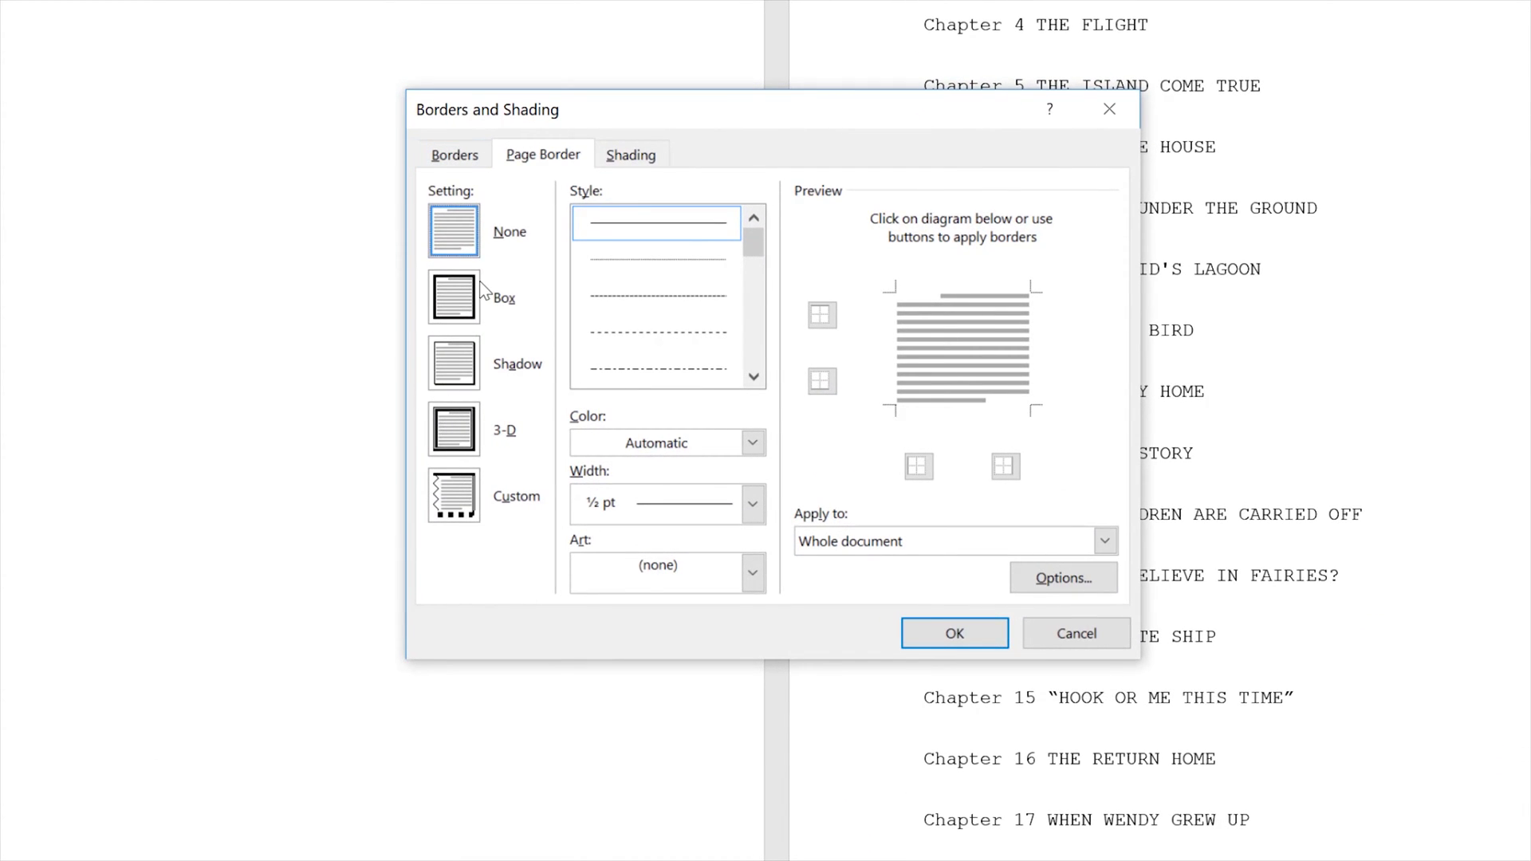
pyautogui.click(470, 315)
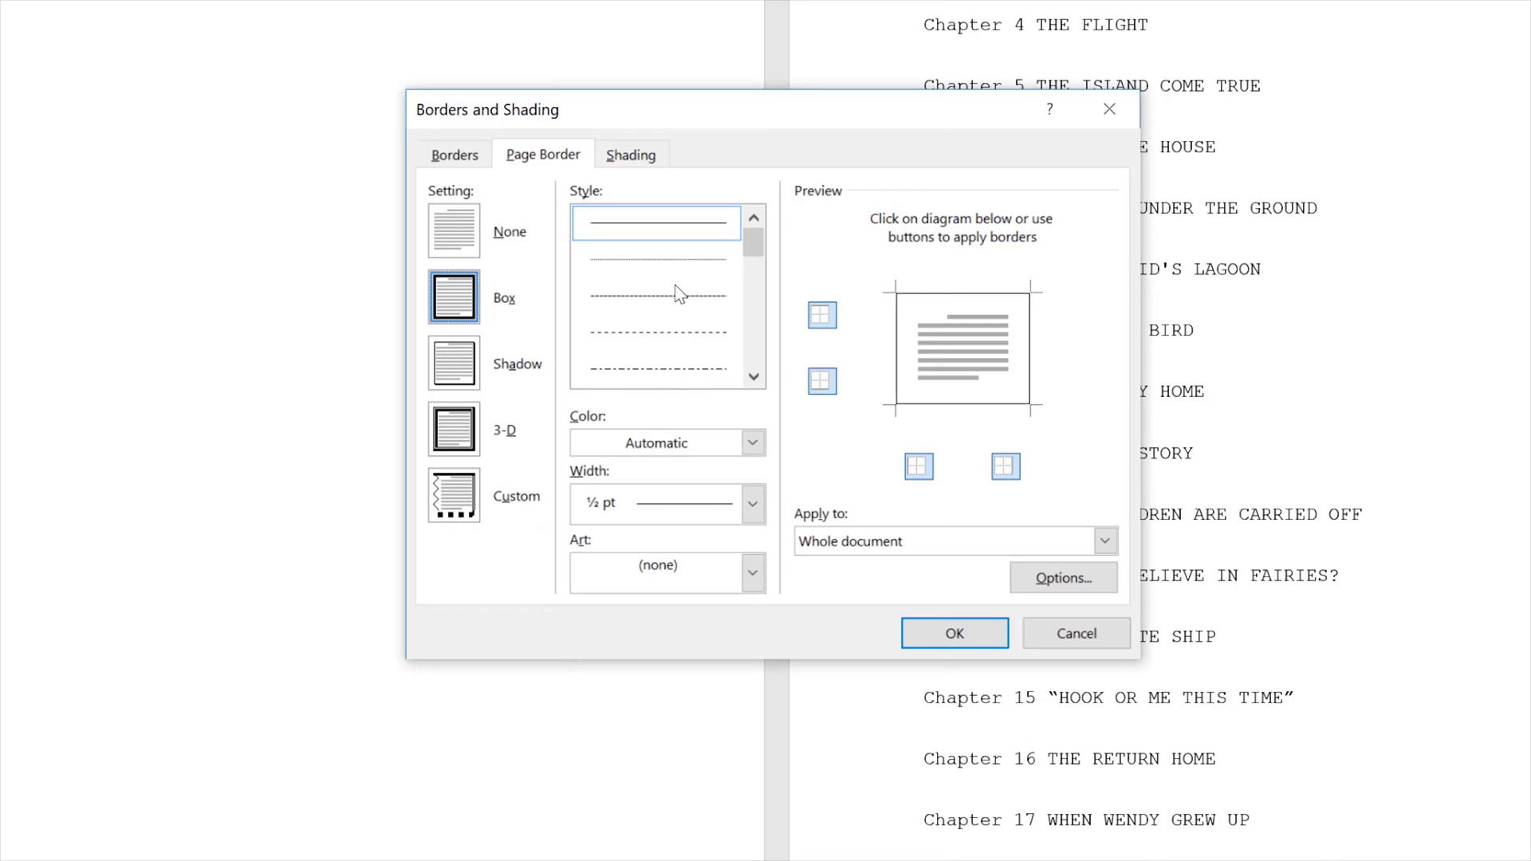
pyautogui.click(667, 370)
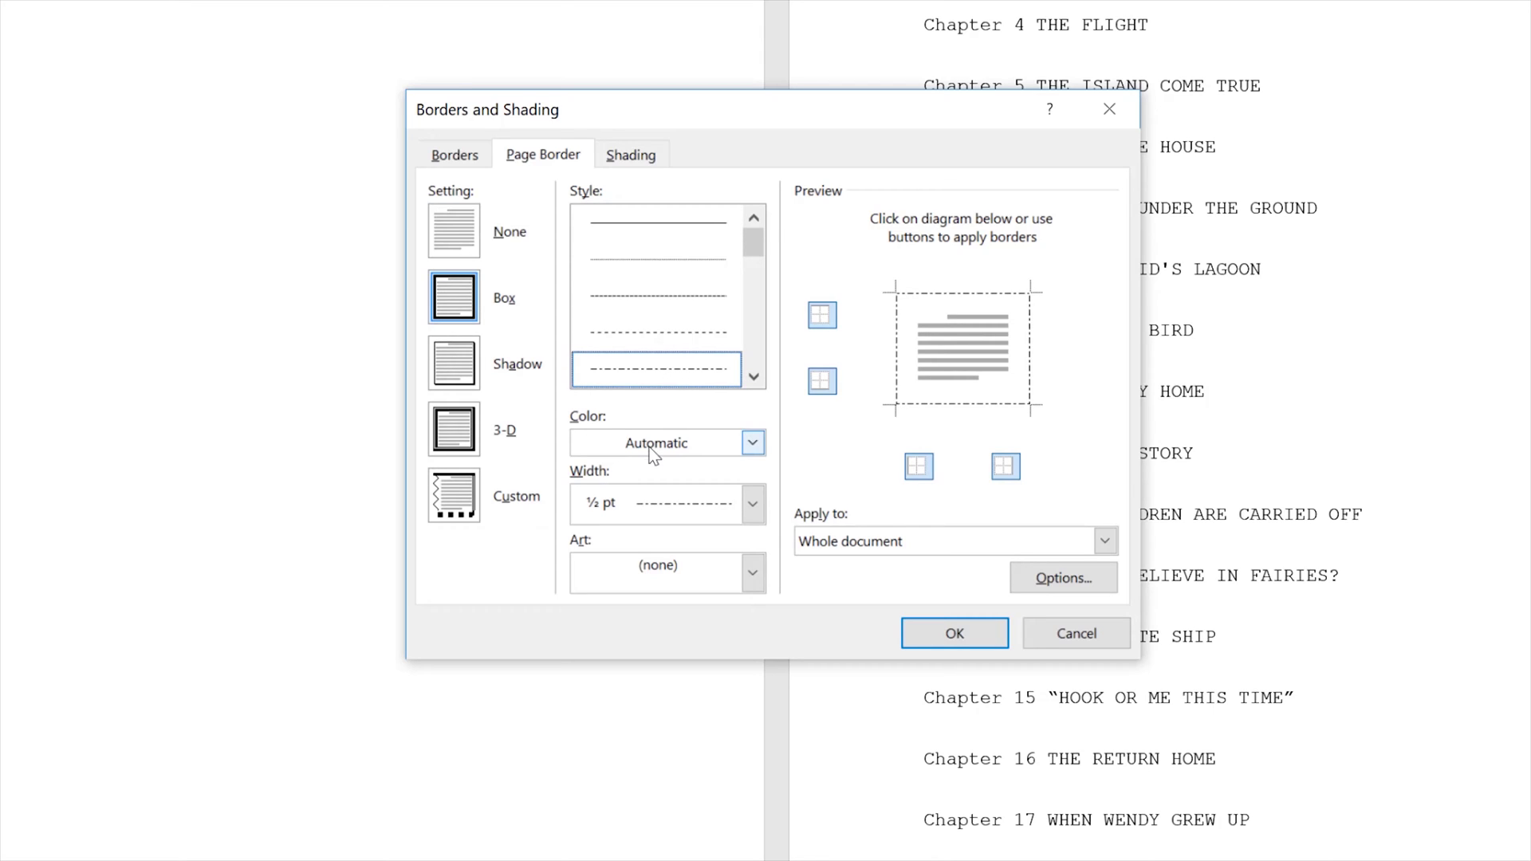
pyautogui.click(684, 447)
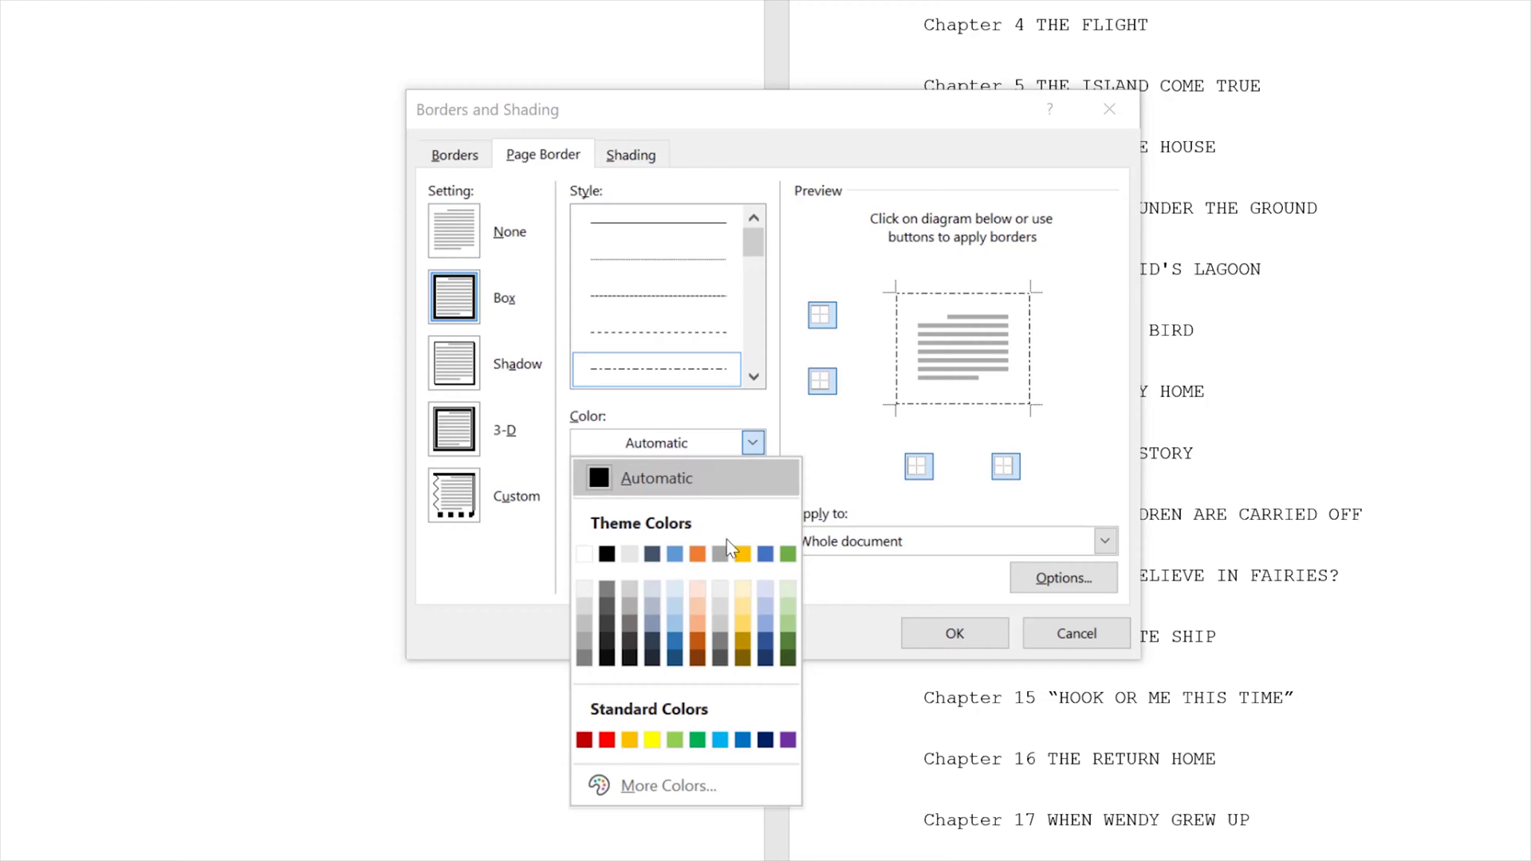
pyautogui.click(697, 740)
pyautogui.click(752, 503)
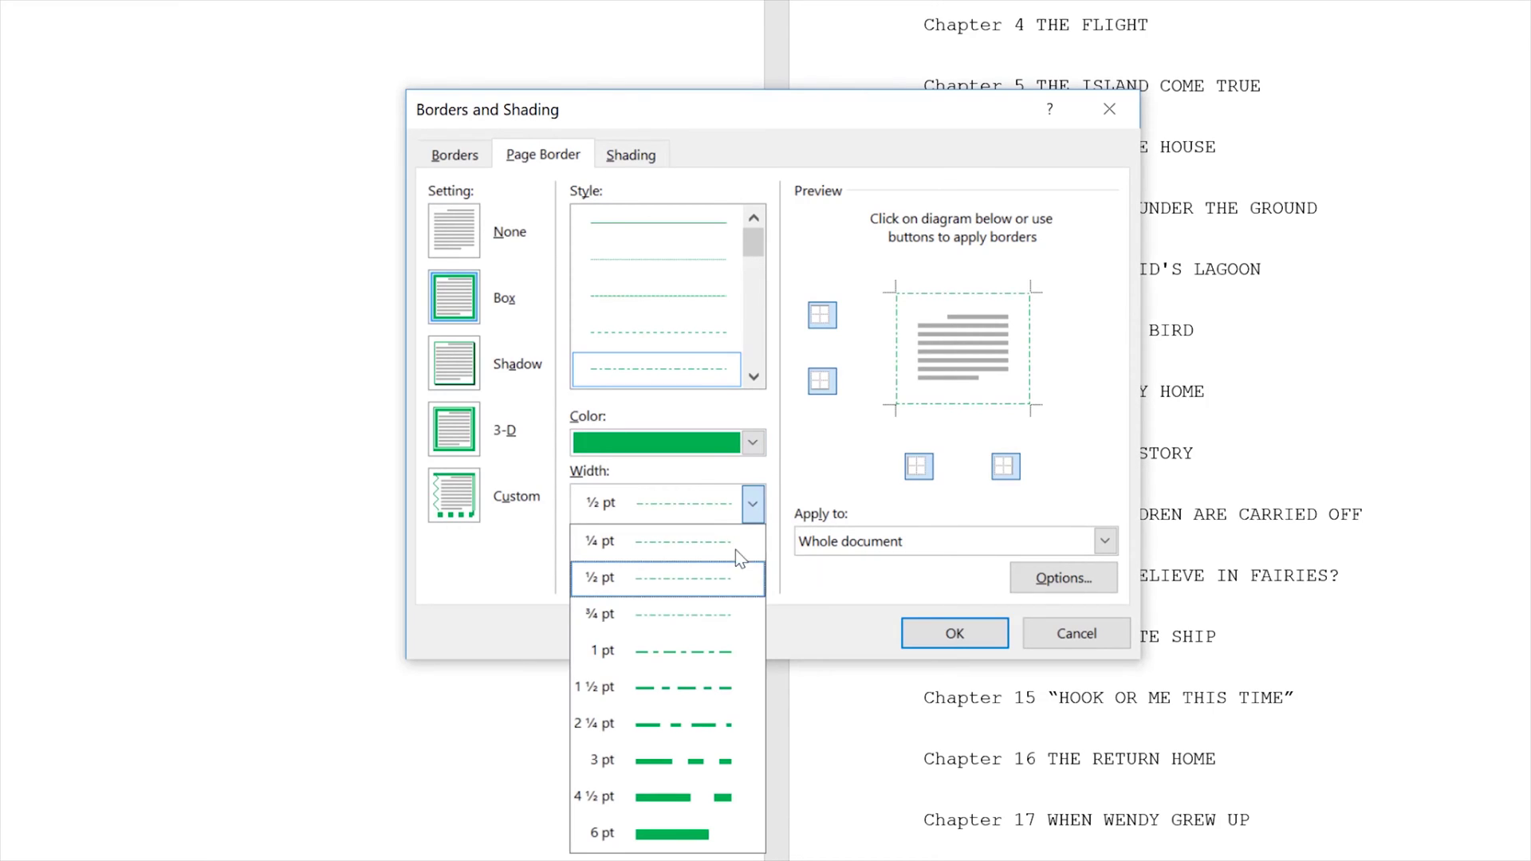
pyautogui.click(665, 799)
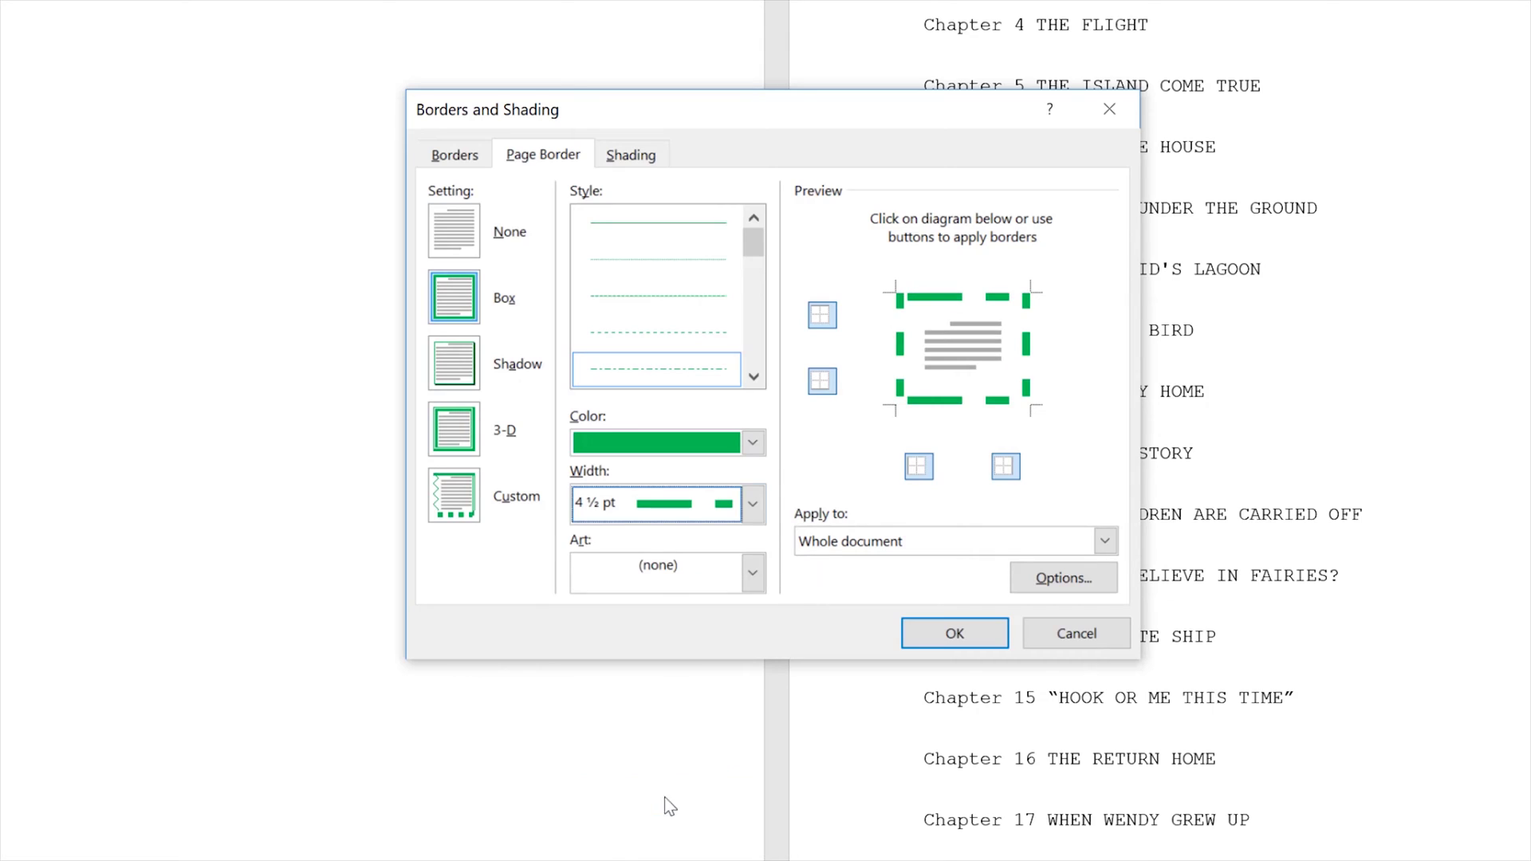
pyautogui.click(943, 635)
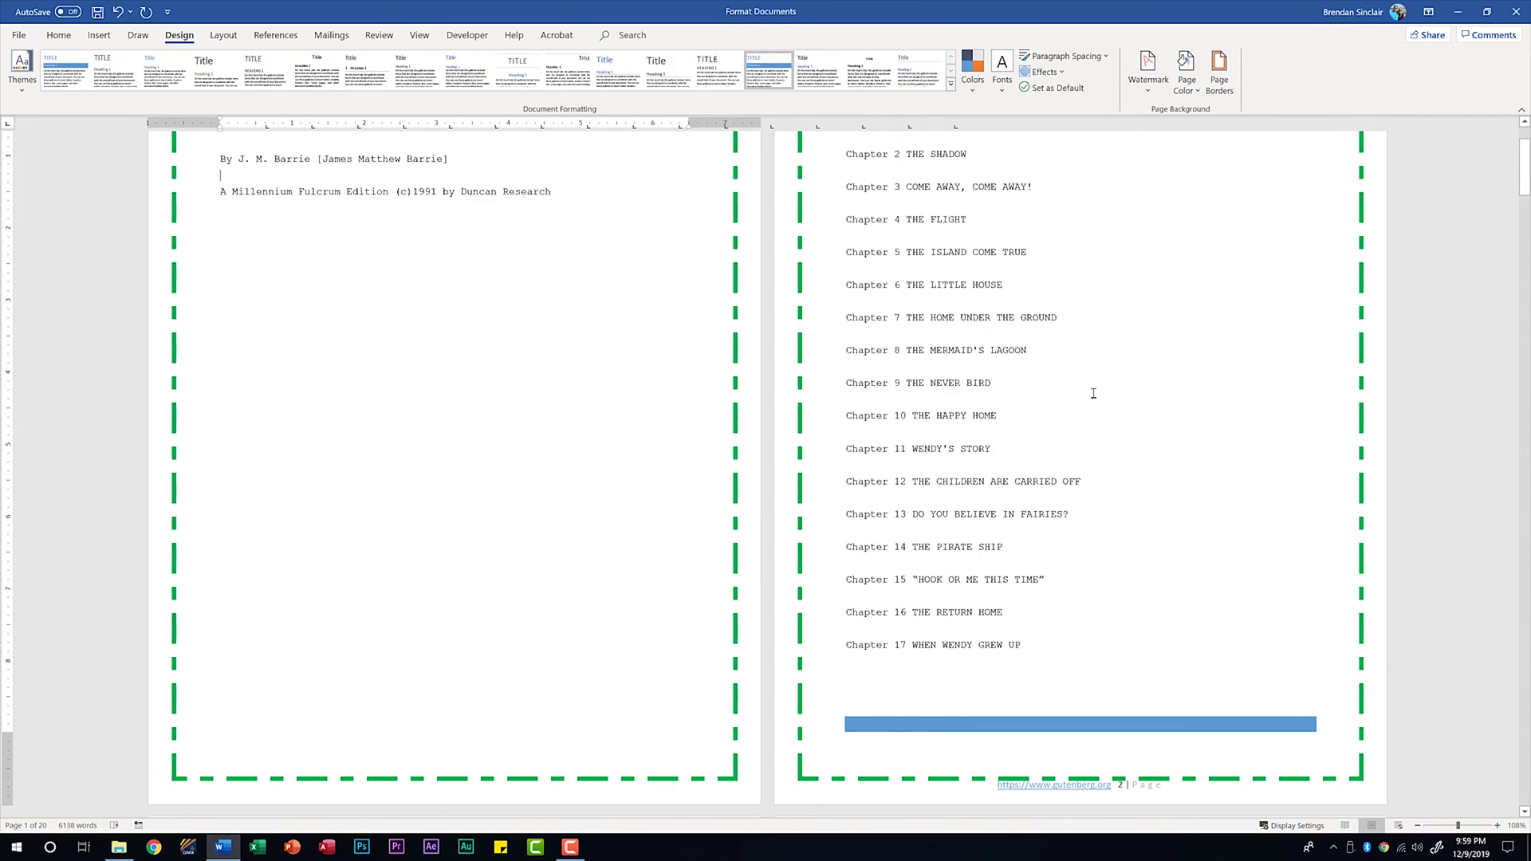
# - Fill the page background with the Dotted 80% pattern after briefly trying the Green marble texture
pyautogui.click(1191, 90)
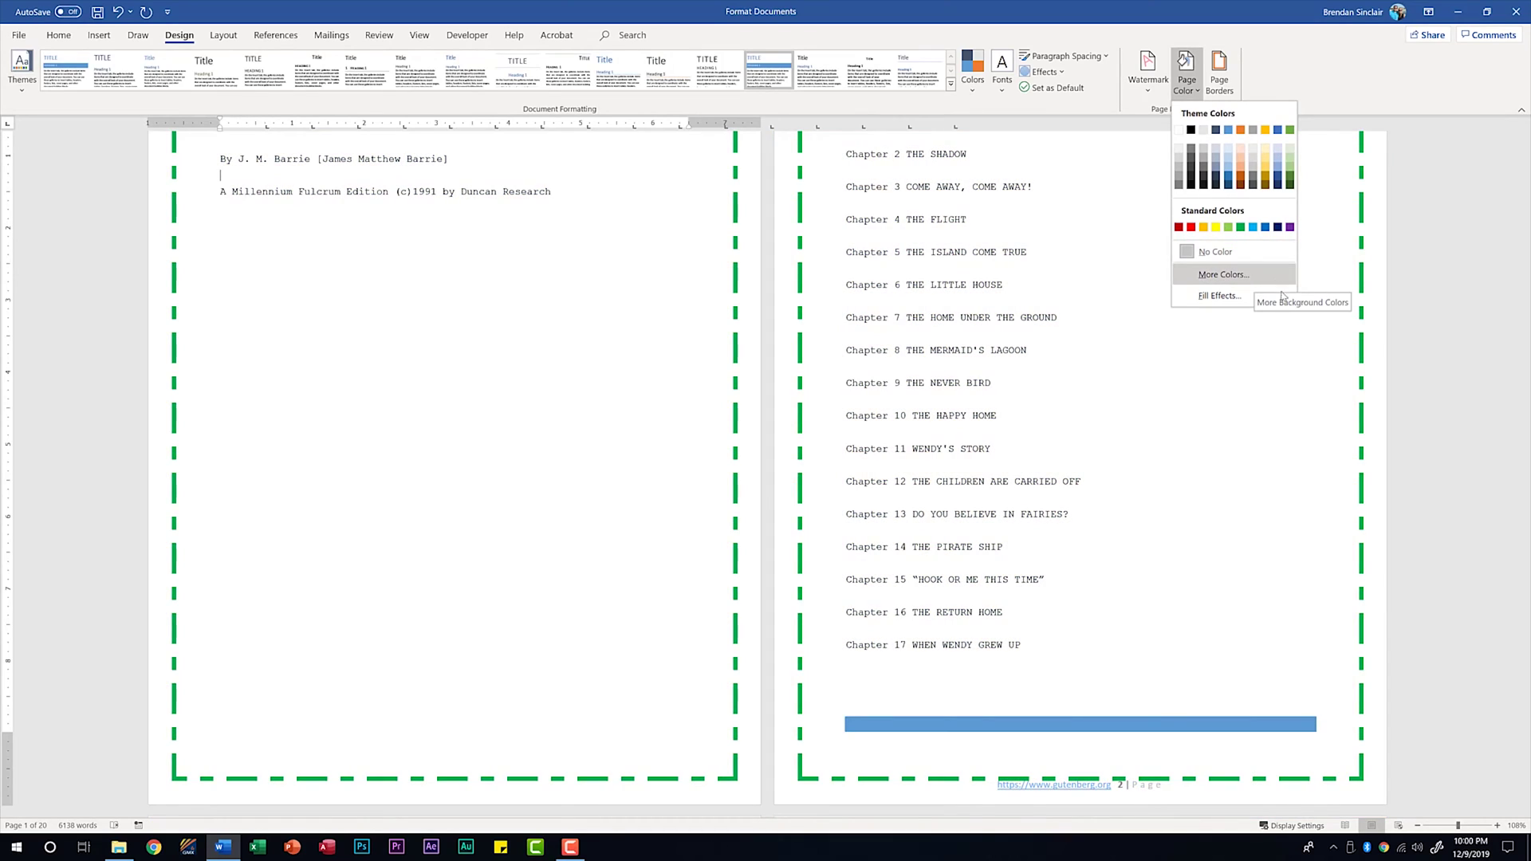
pyautogui.click(1265, 303)
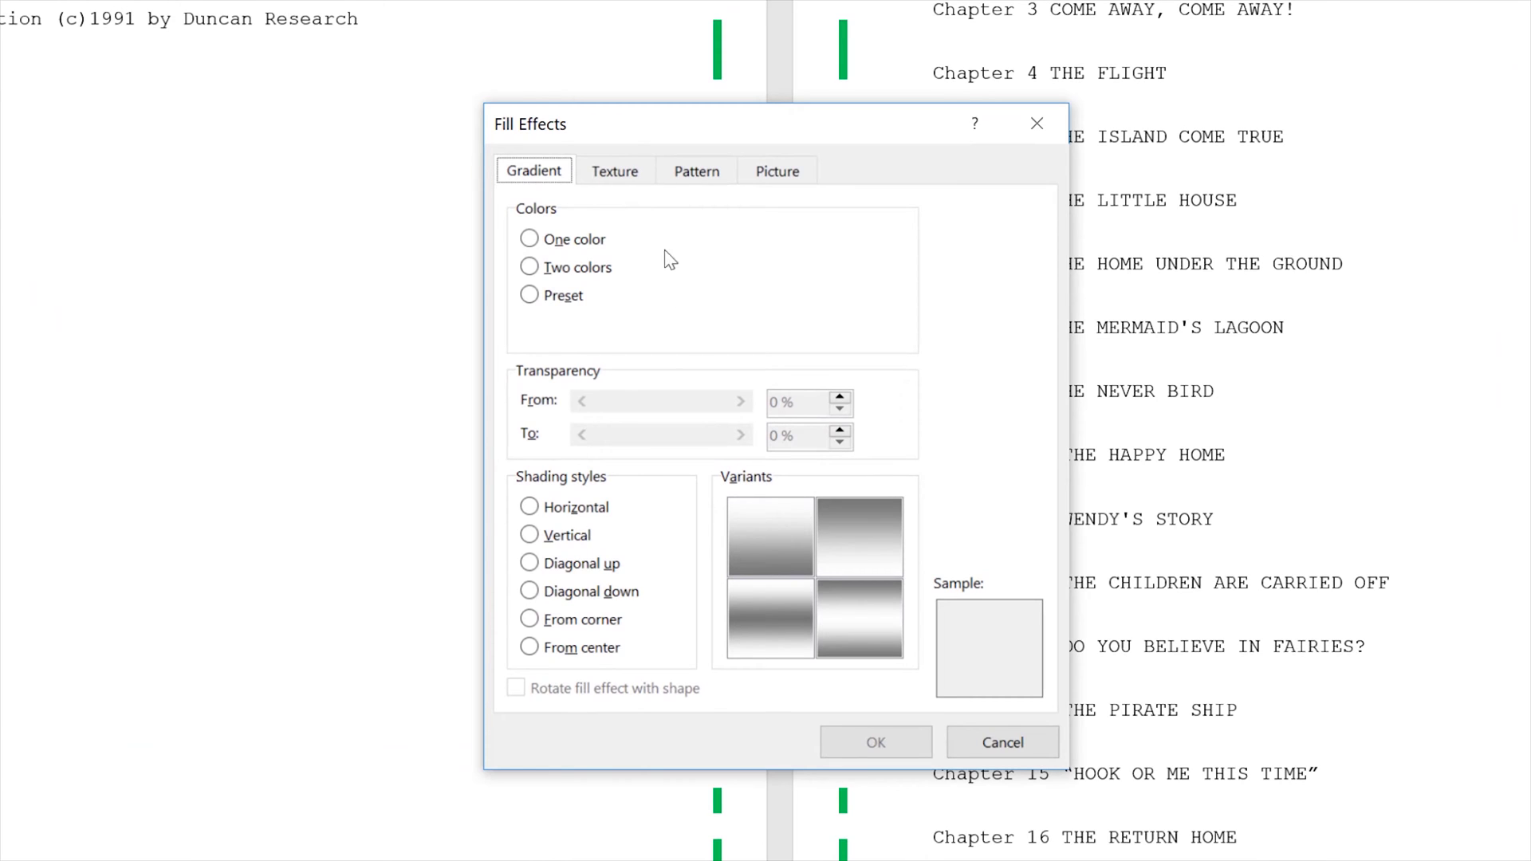
pyautogui.click(615, 171)
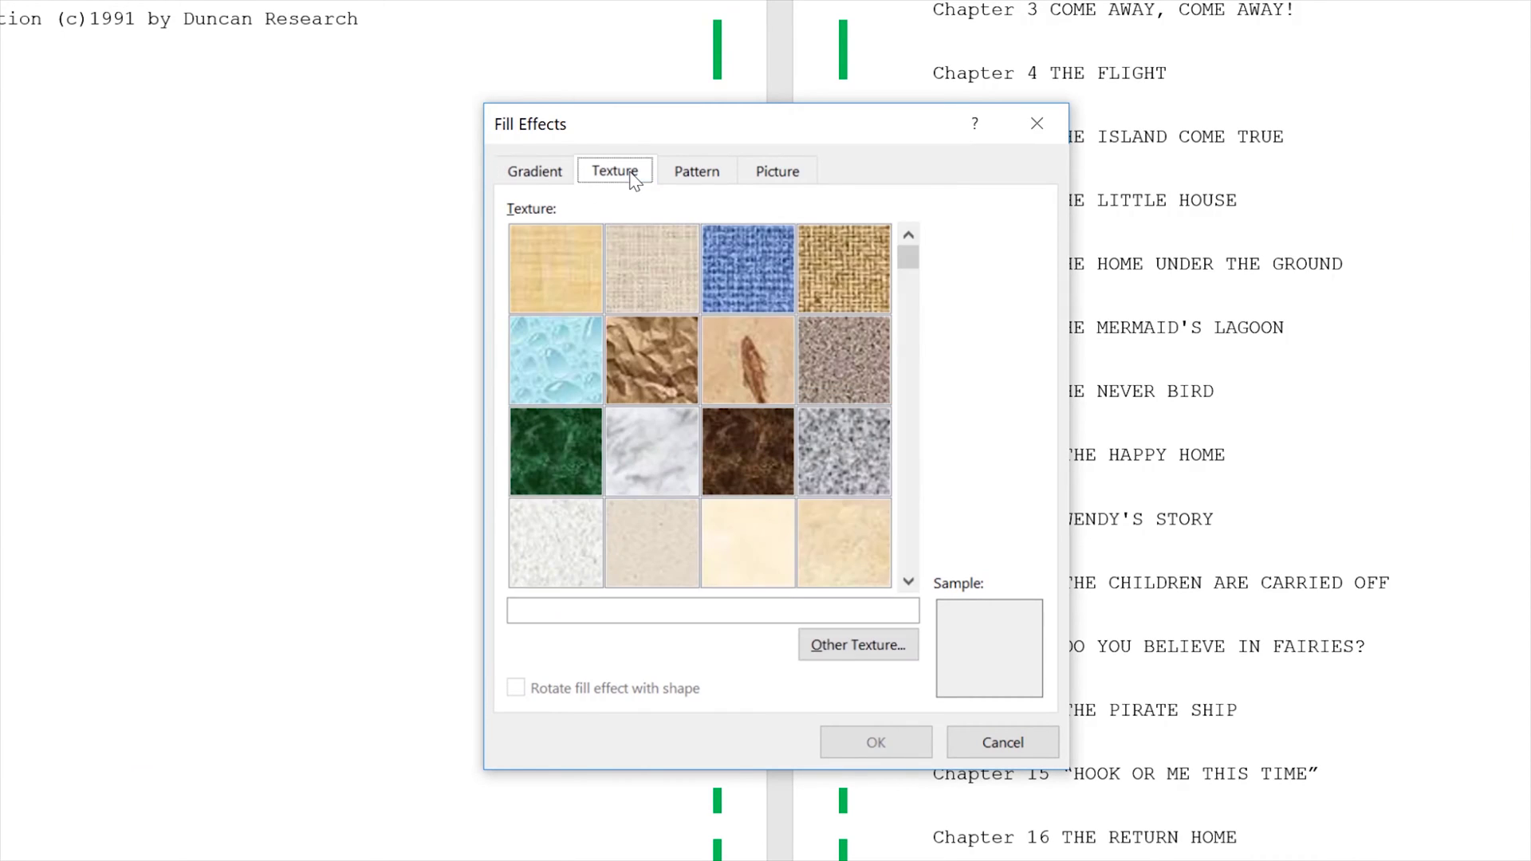
pyautogui.click(557, 458)
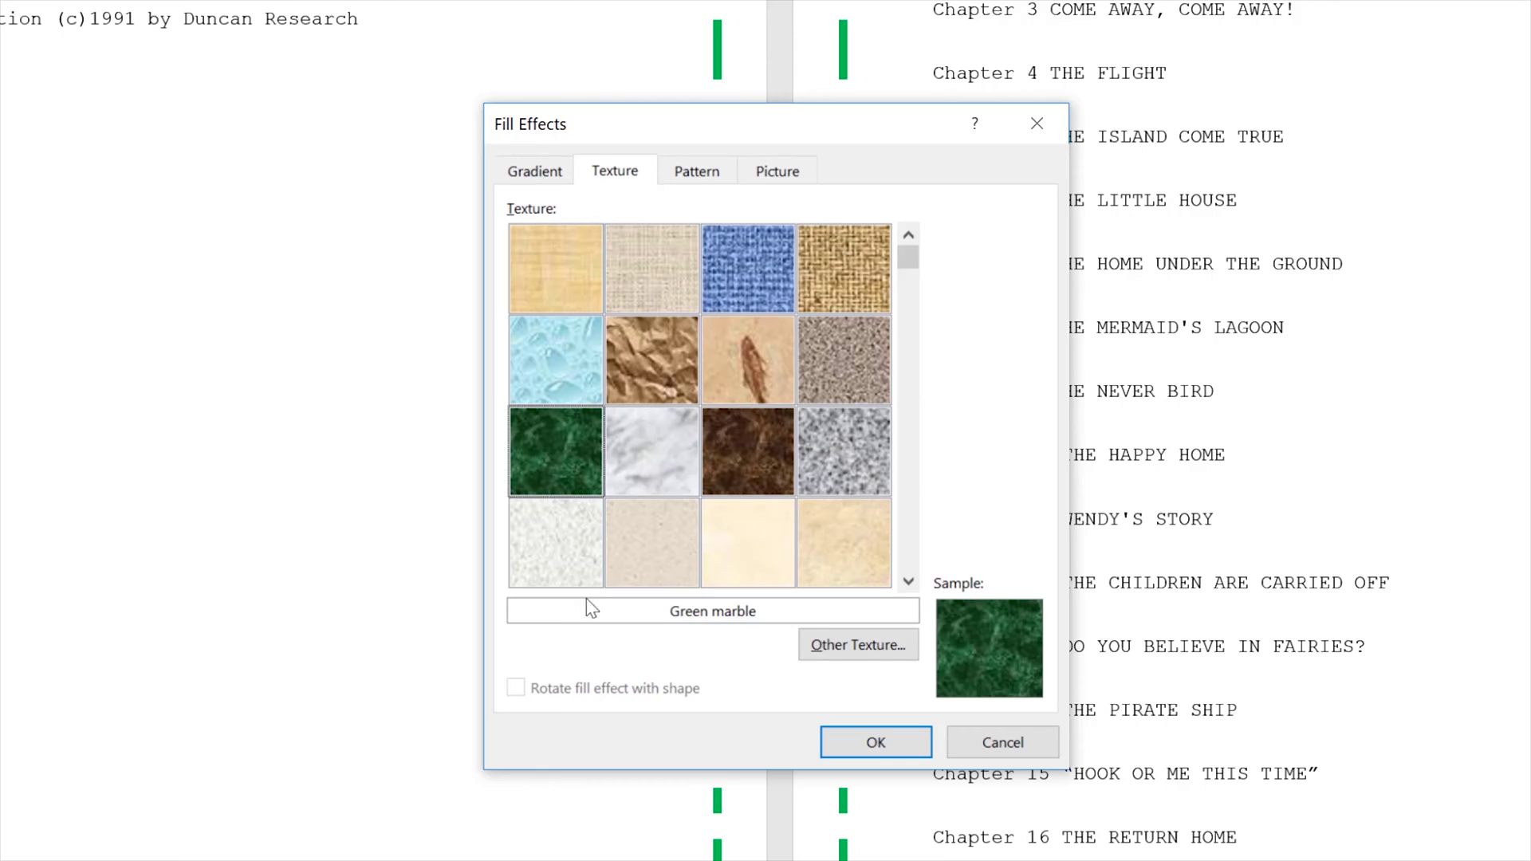
pyautogui.click(702, 171)
pyautogui.click(582, 439)
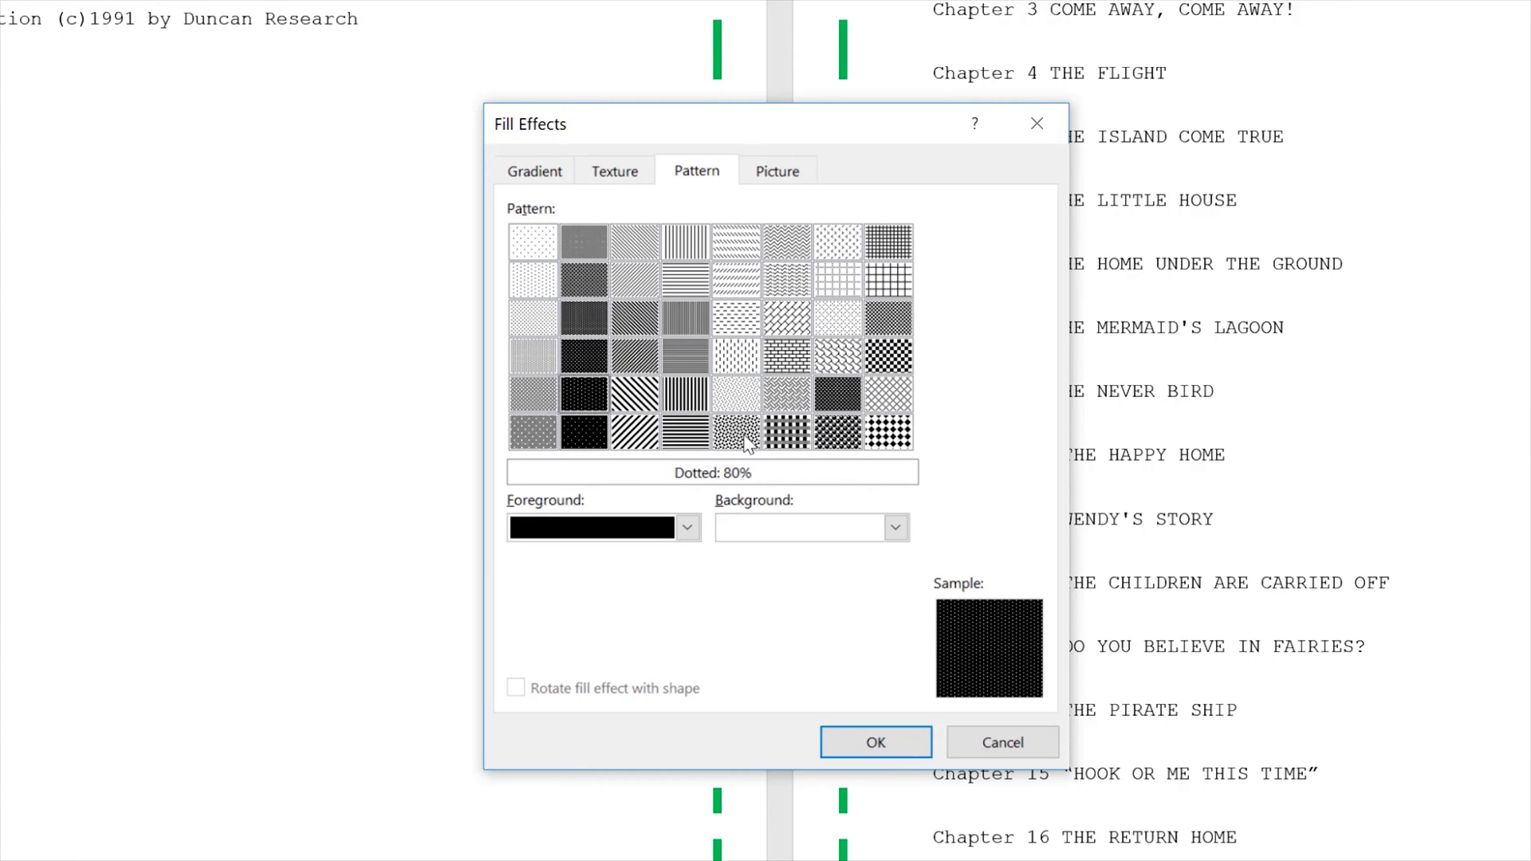
pyautogui.click(793, 180)
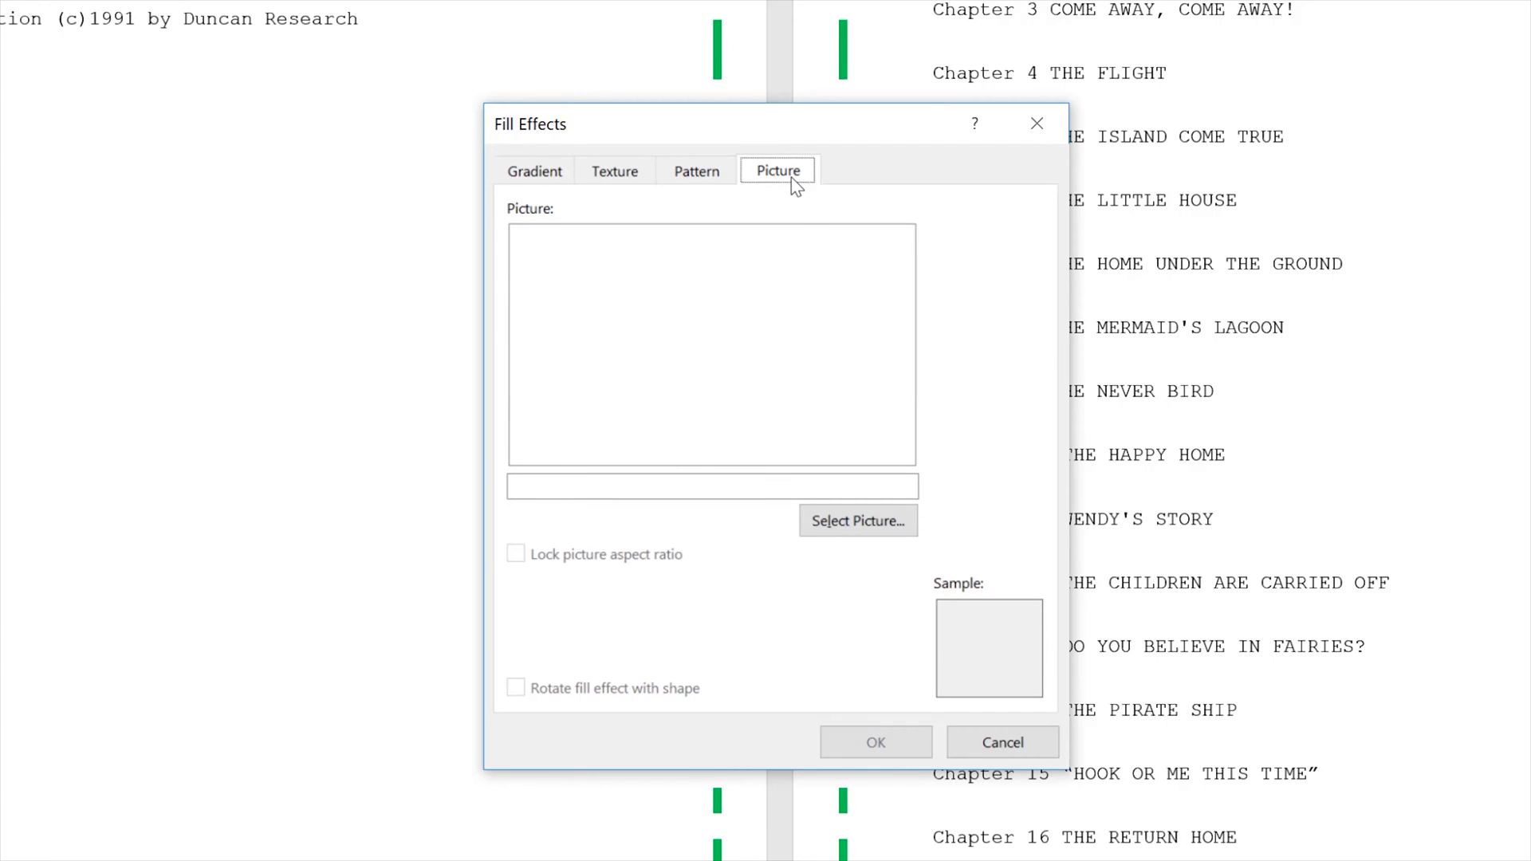
pyautogui.click(726, 174)
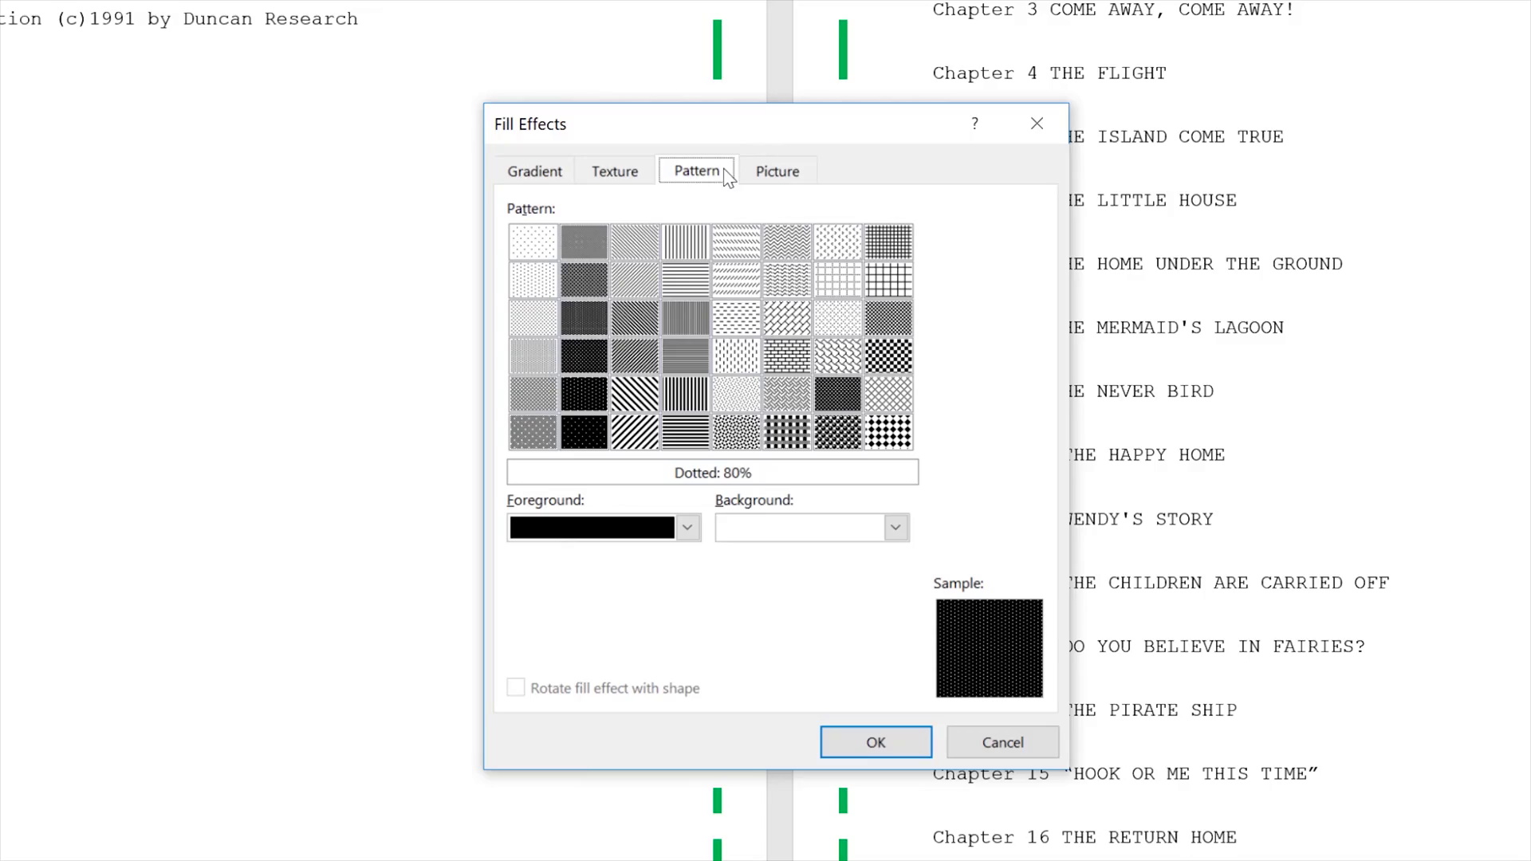
pyautogui.click(877, 744)
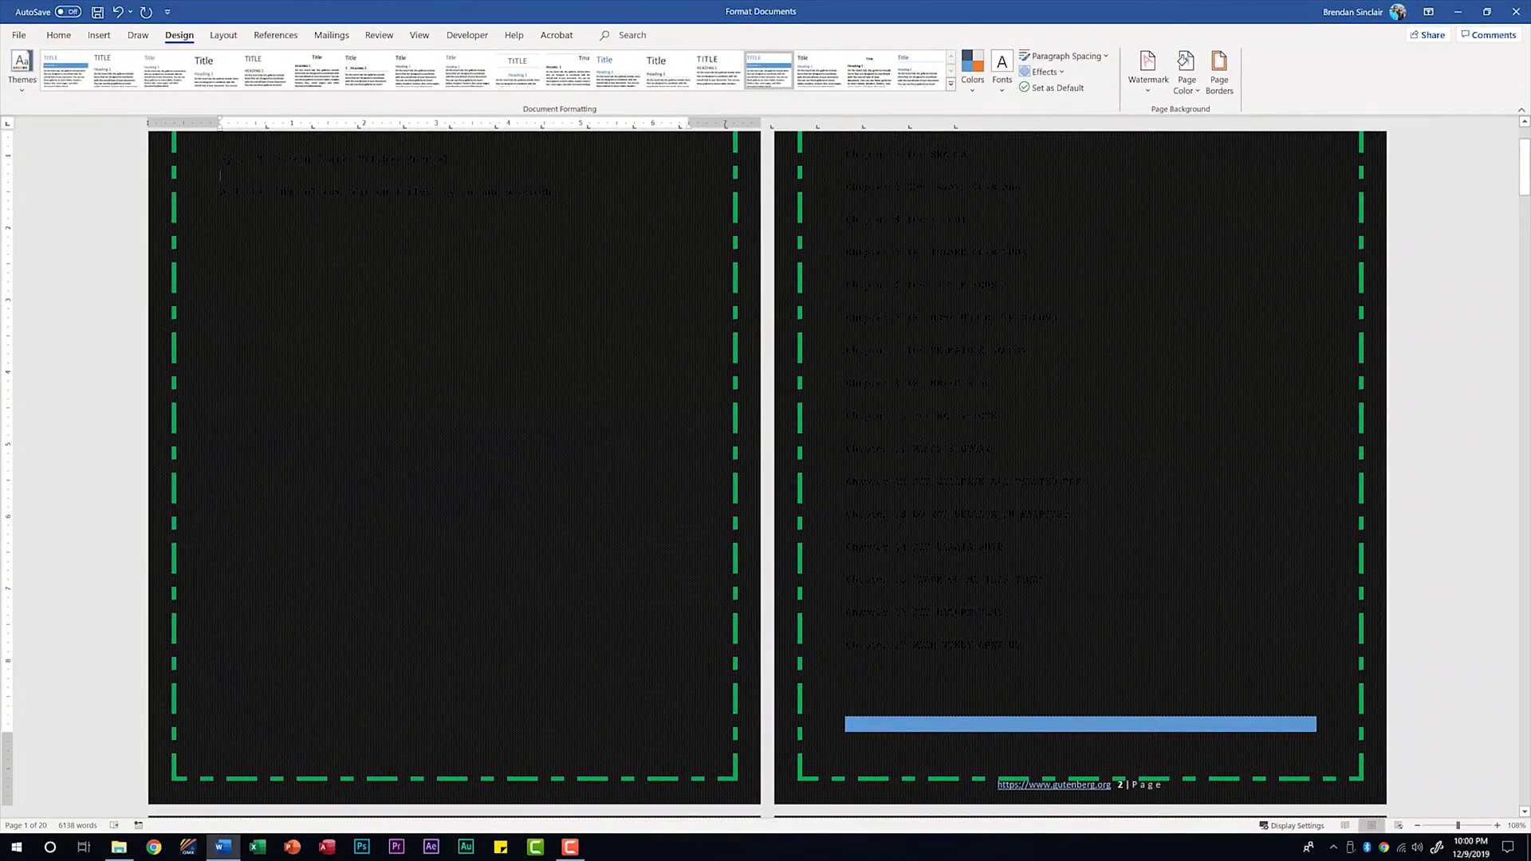
# - Undo the dotted page background and set Custom Watermark to a Picture watermark
pyautogui.hotkey('ctrl', 'z')
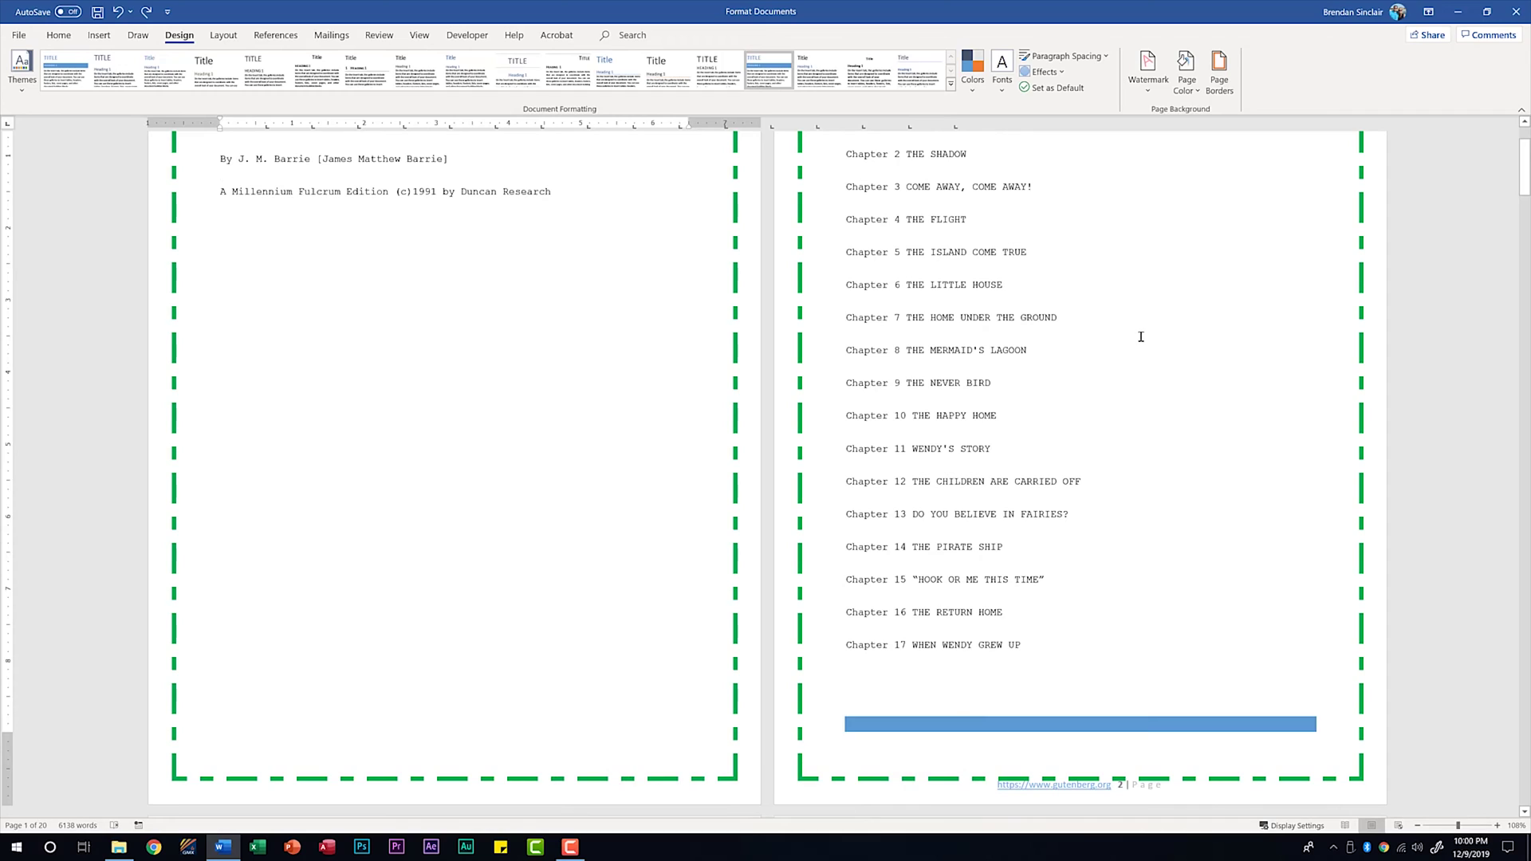
pyautogui.click(1150, 84)
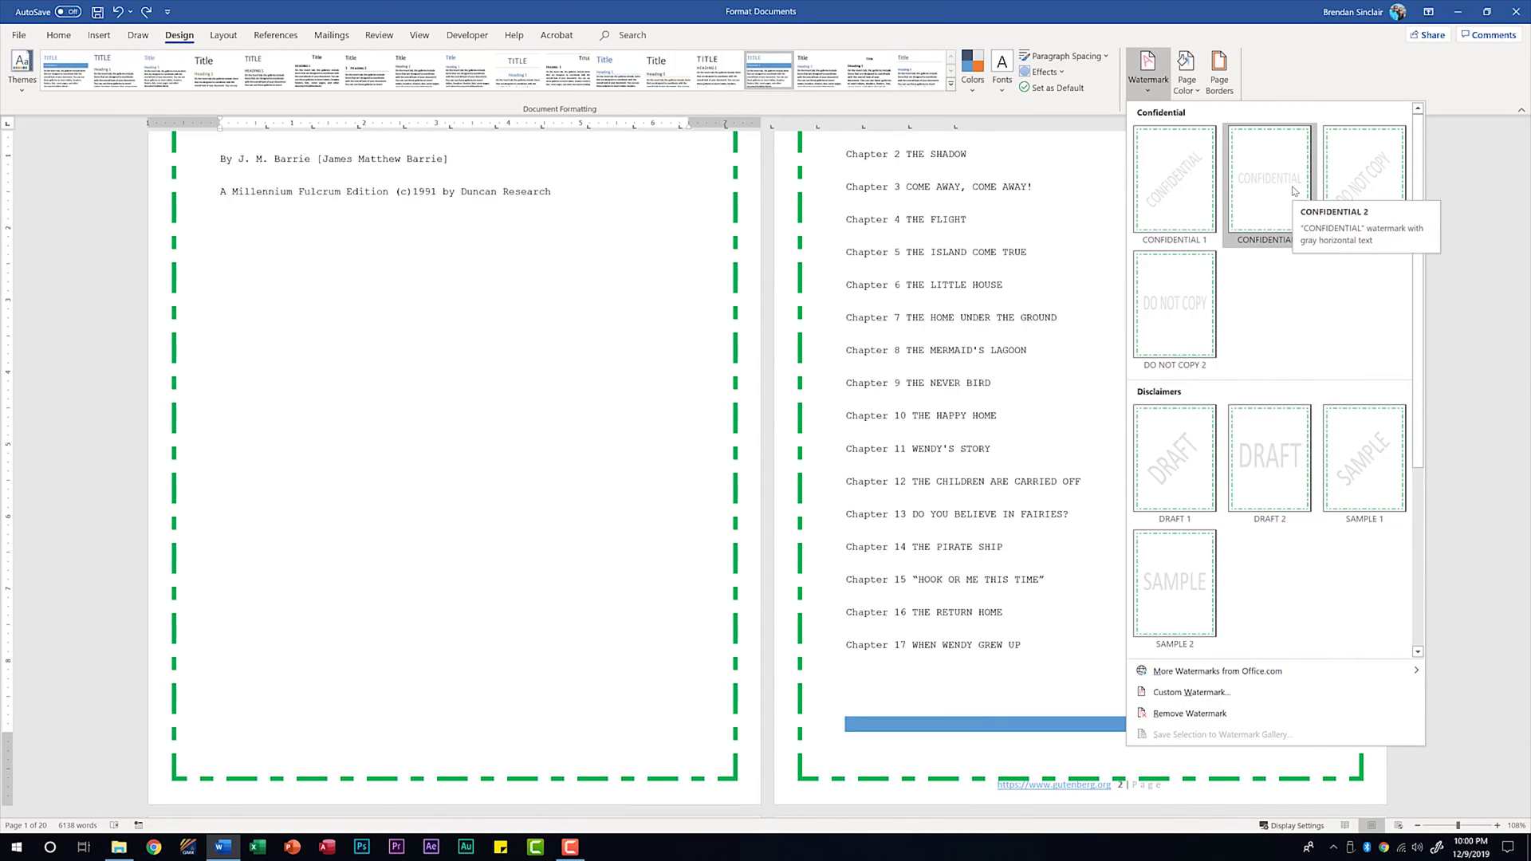
pyautogui.click(1249, 692)
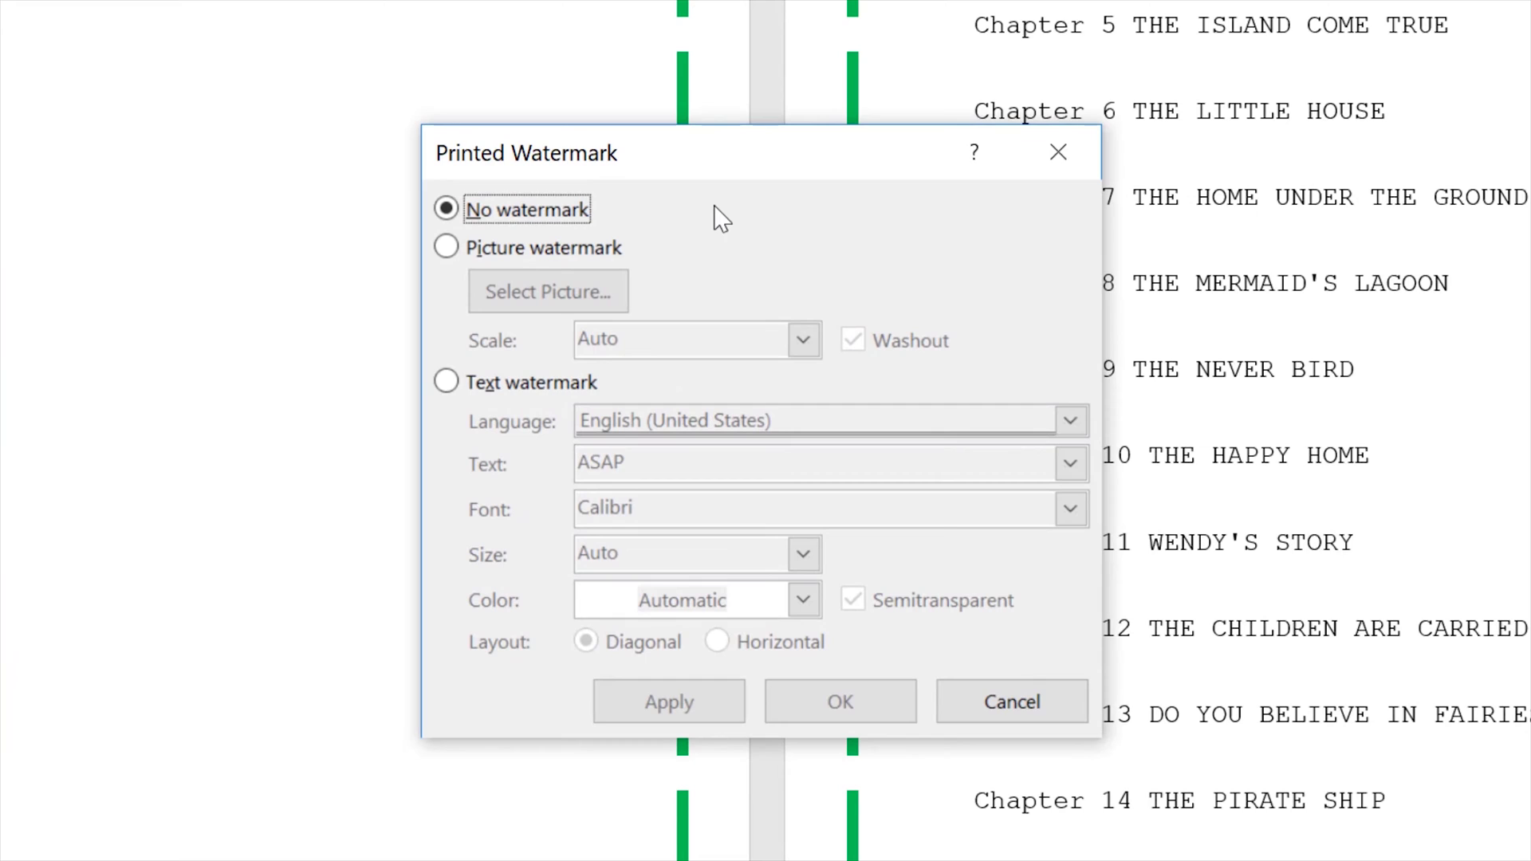
pyautogui.click(487, 386)
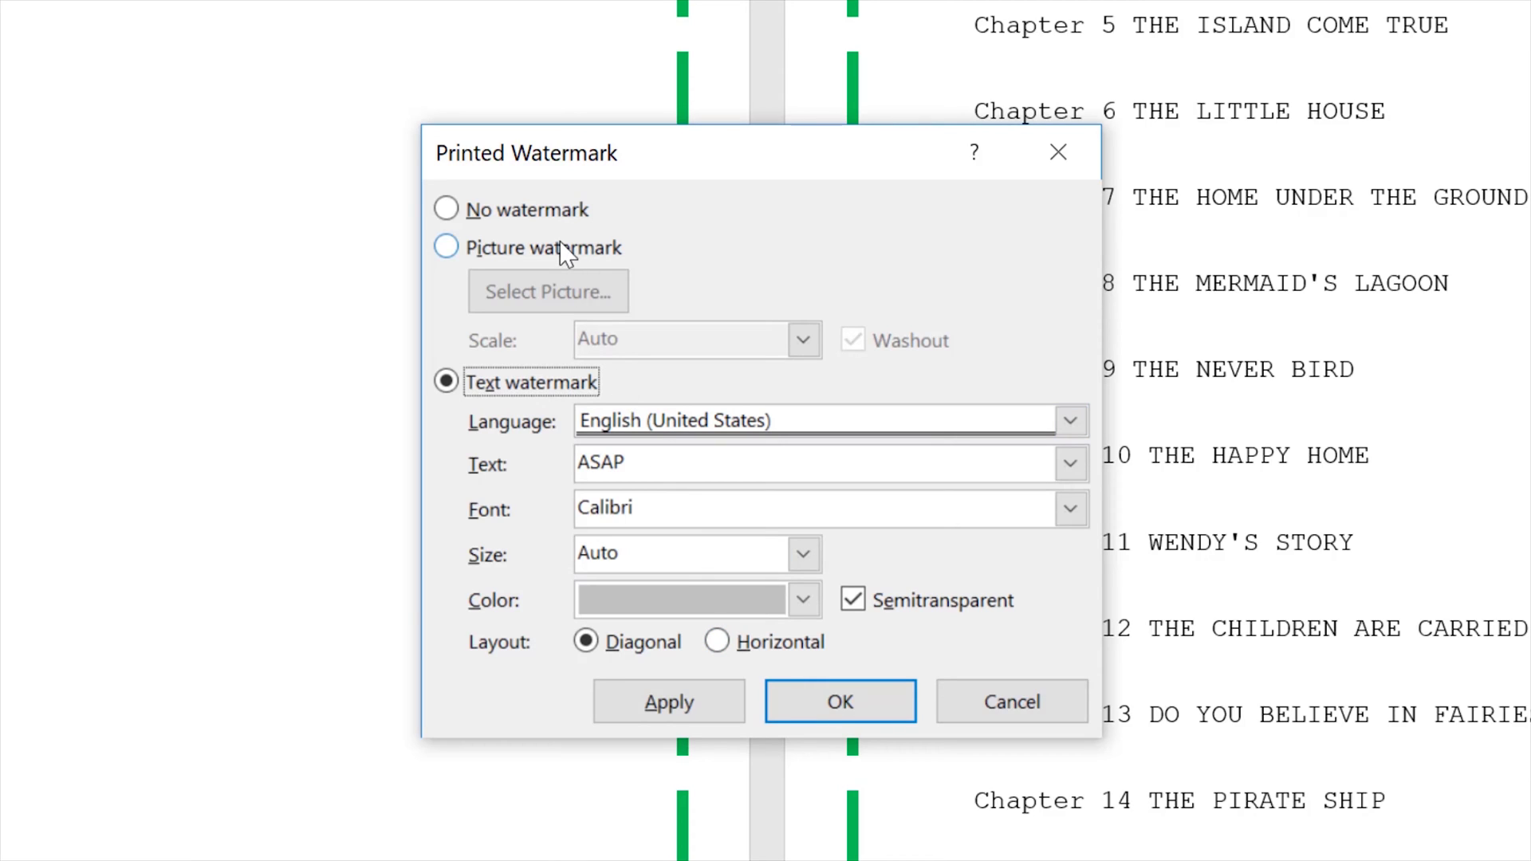
pyautogui.click(616, 251)
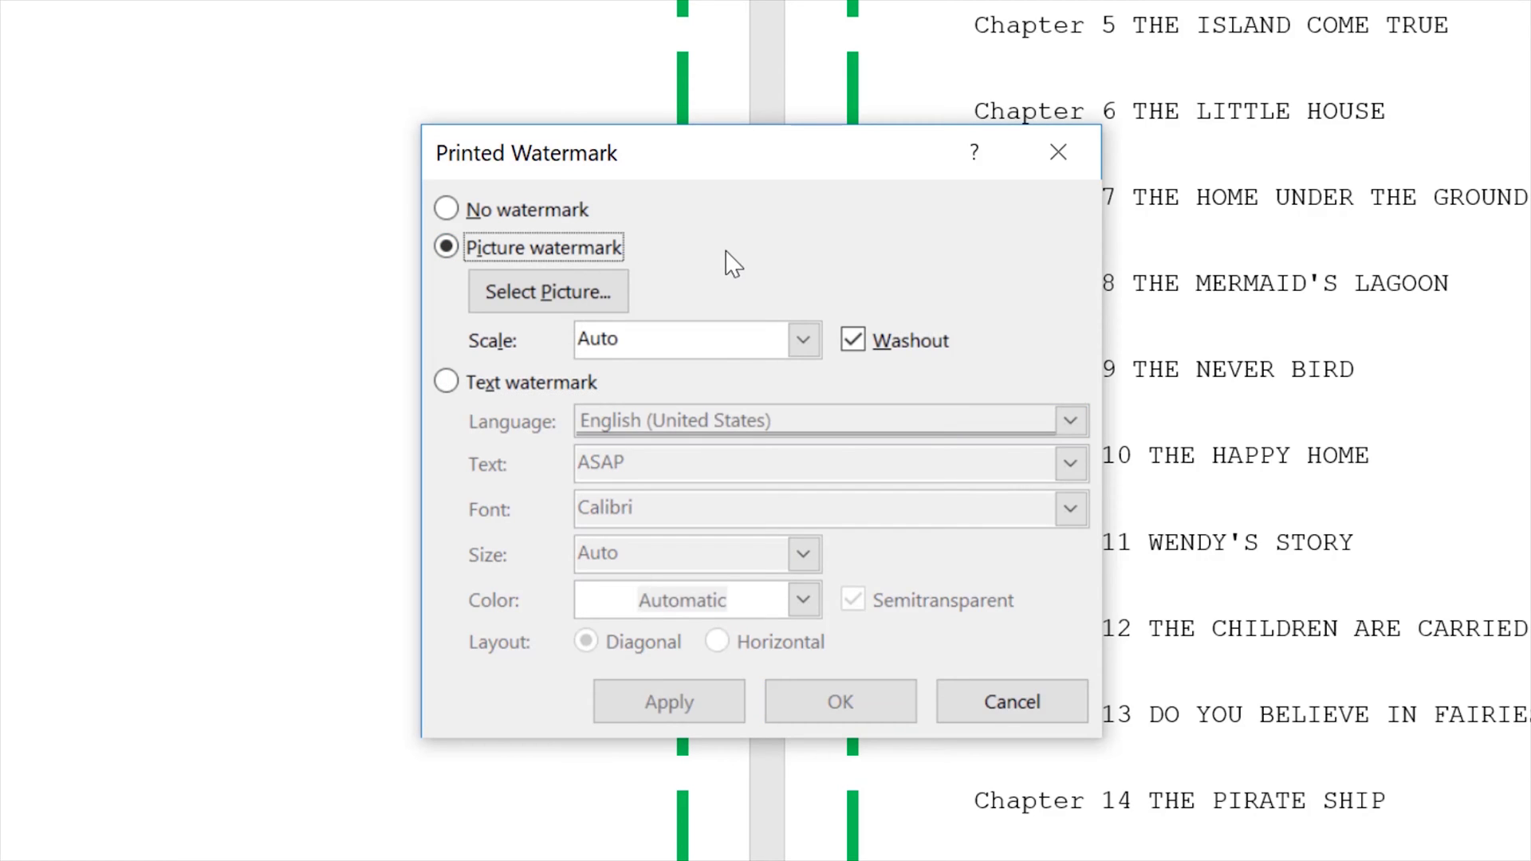
# - Select the Peter Pan image from the computer as the watermark picture
pyautogui.click(547, 304)
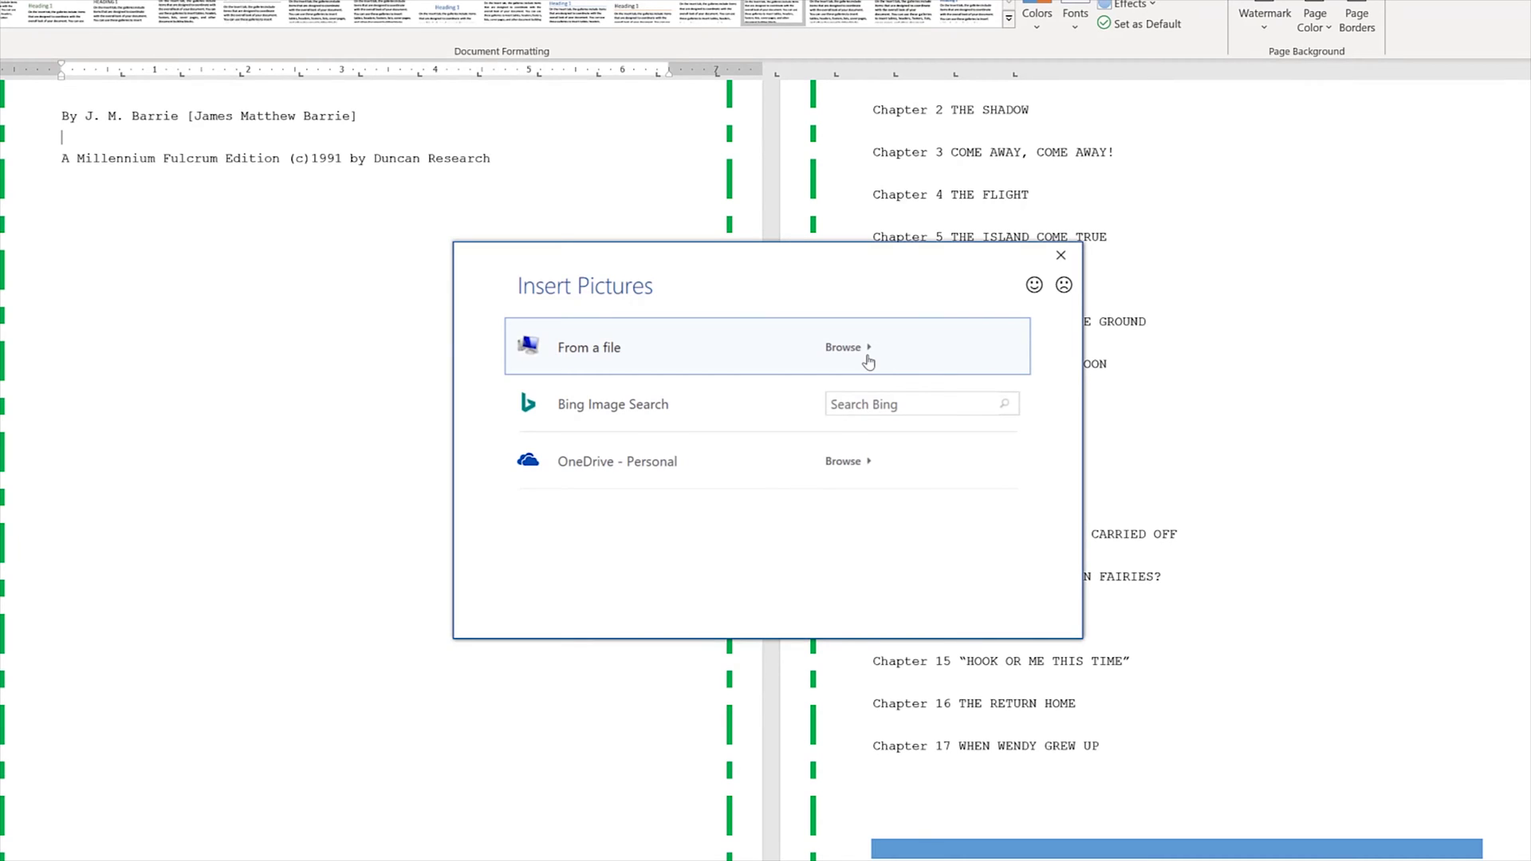
pyautogui.click(845, 347)
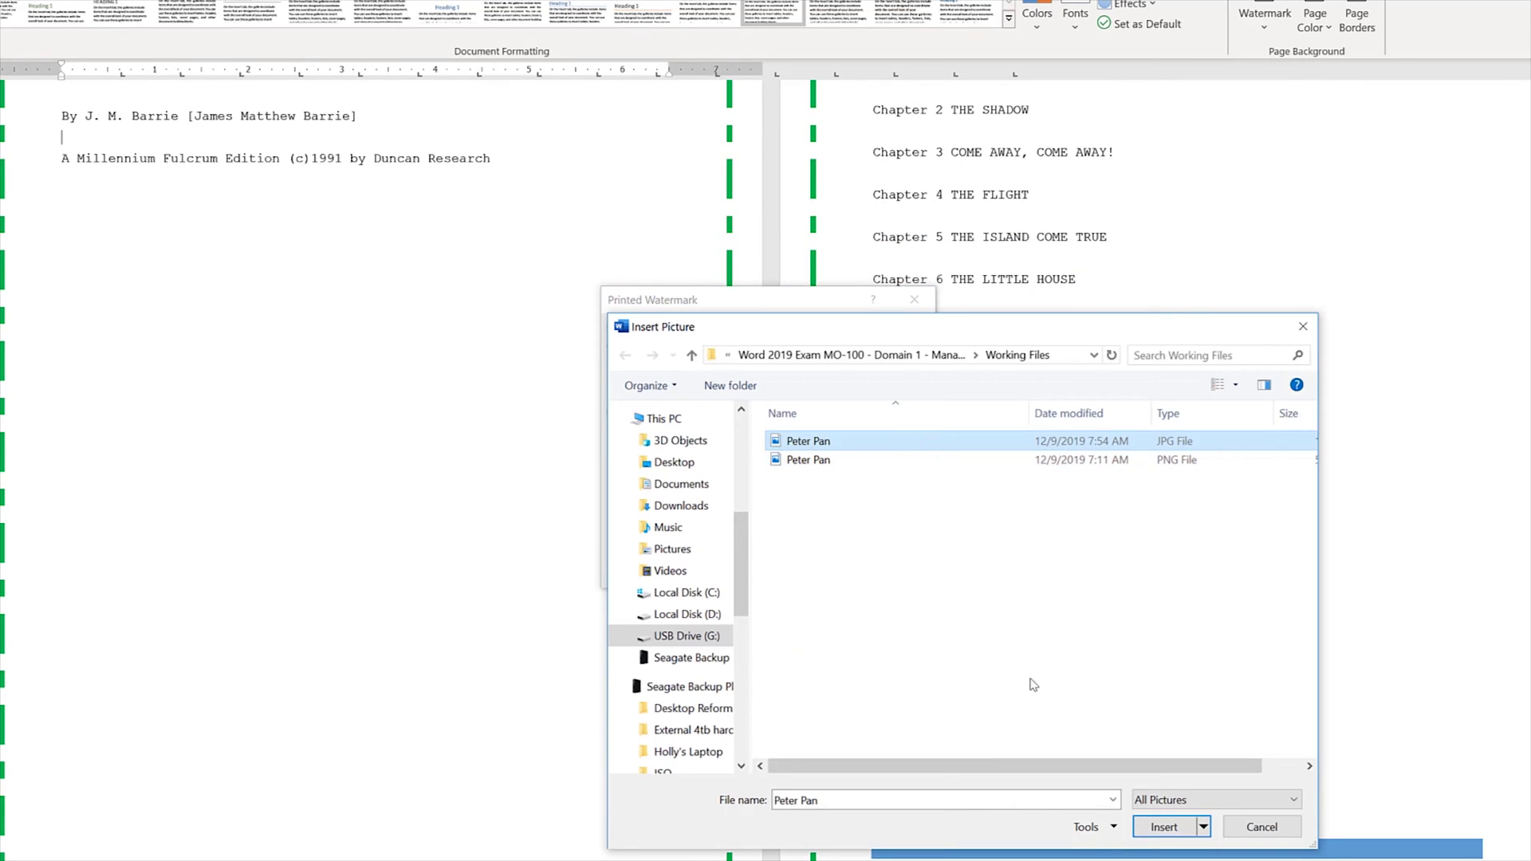
pyautogui.click(1169, 830)
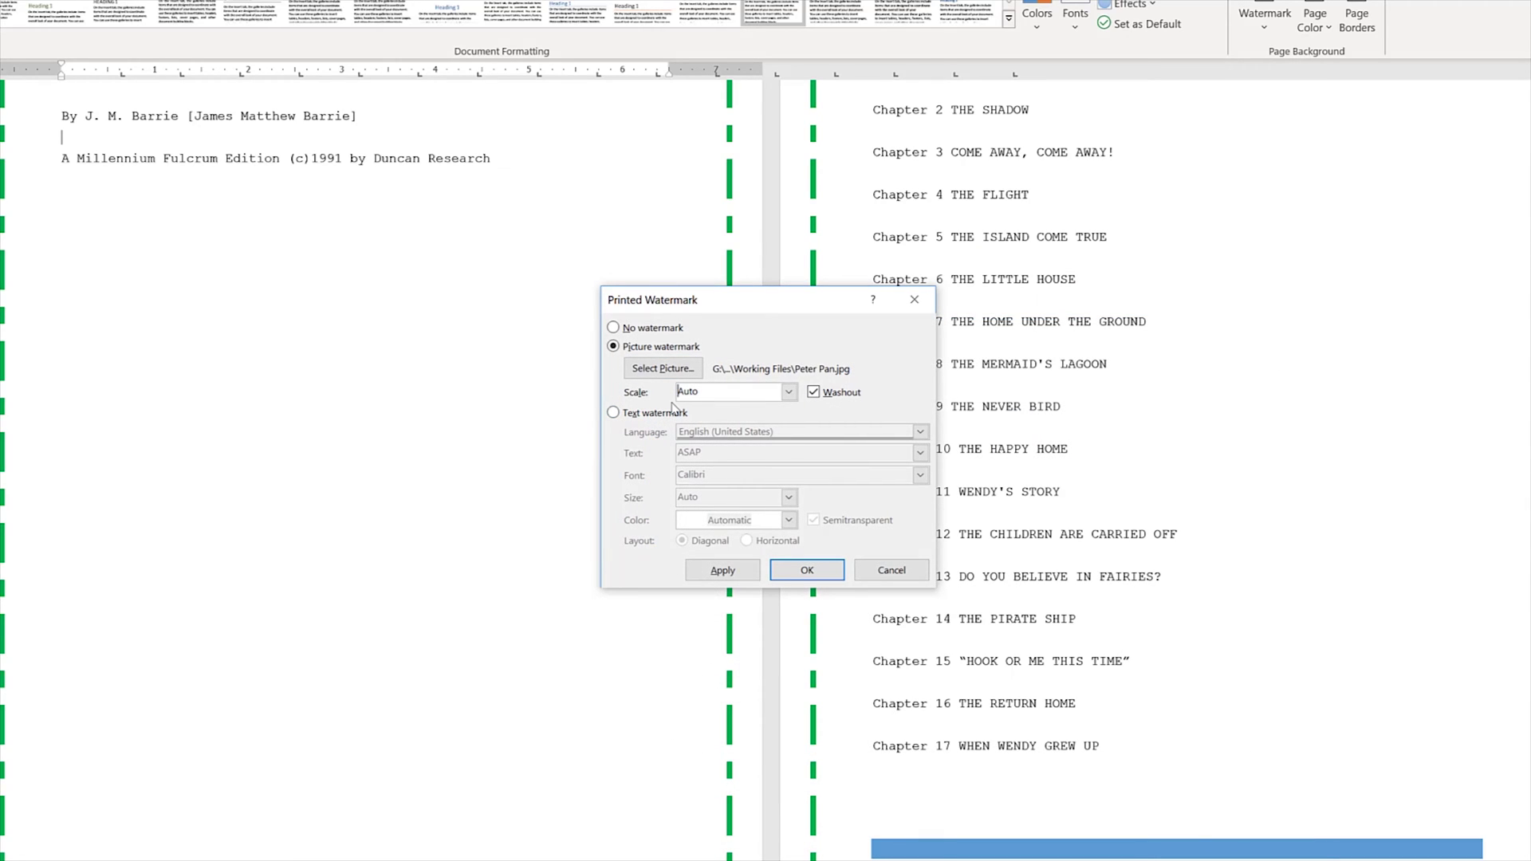
# - Keep the watermark scale at Auto, apply it, then dismiss the error and close the dialog
pyautogui.click(788, 392)
pyautogui.click(897, 416)
pyautogui.click(740, 573)
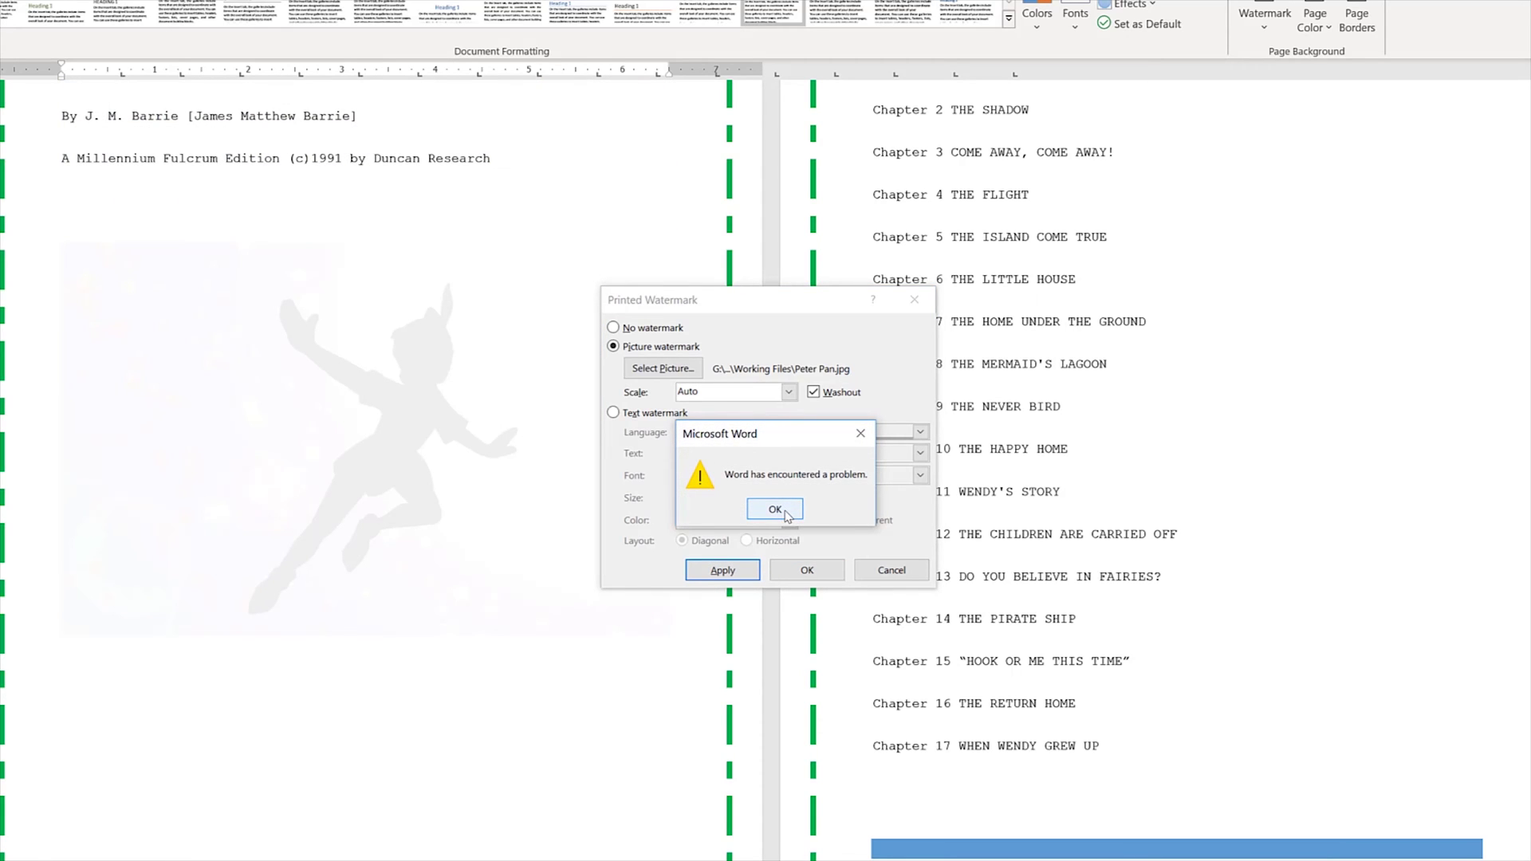
pyautogui.click(776, 510)
pyautogui.click(891, 570)
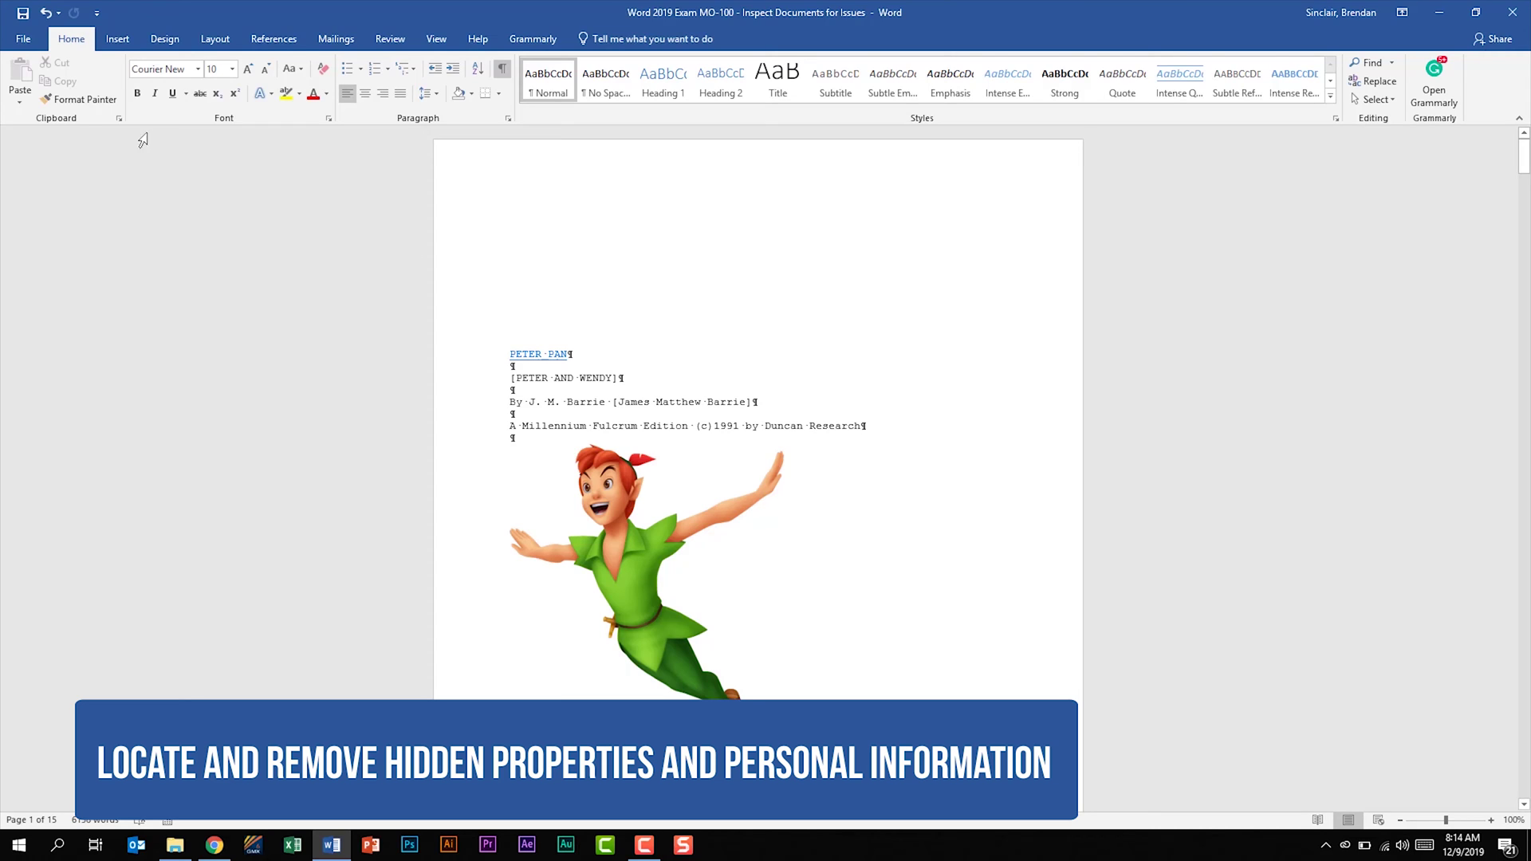
# - On the File Info page, expand the Check for Issues list
pyautogui.click(19, 46)
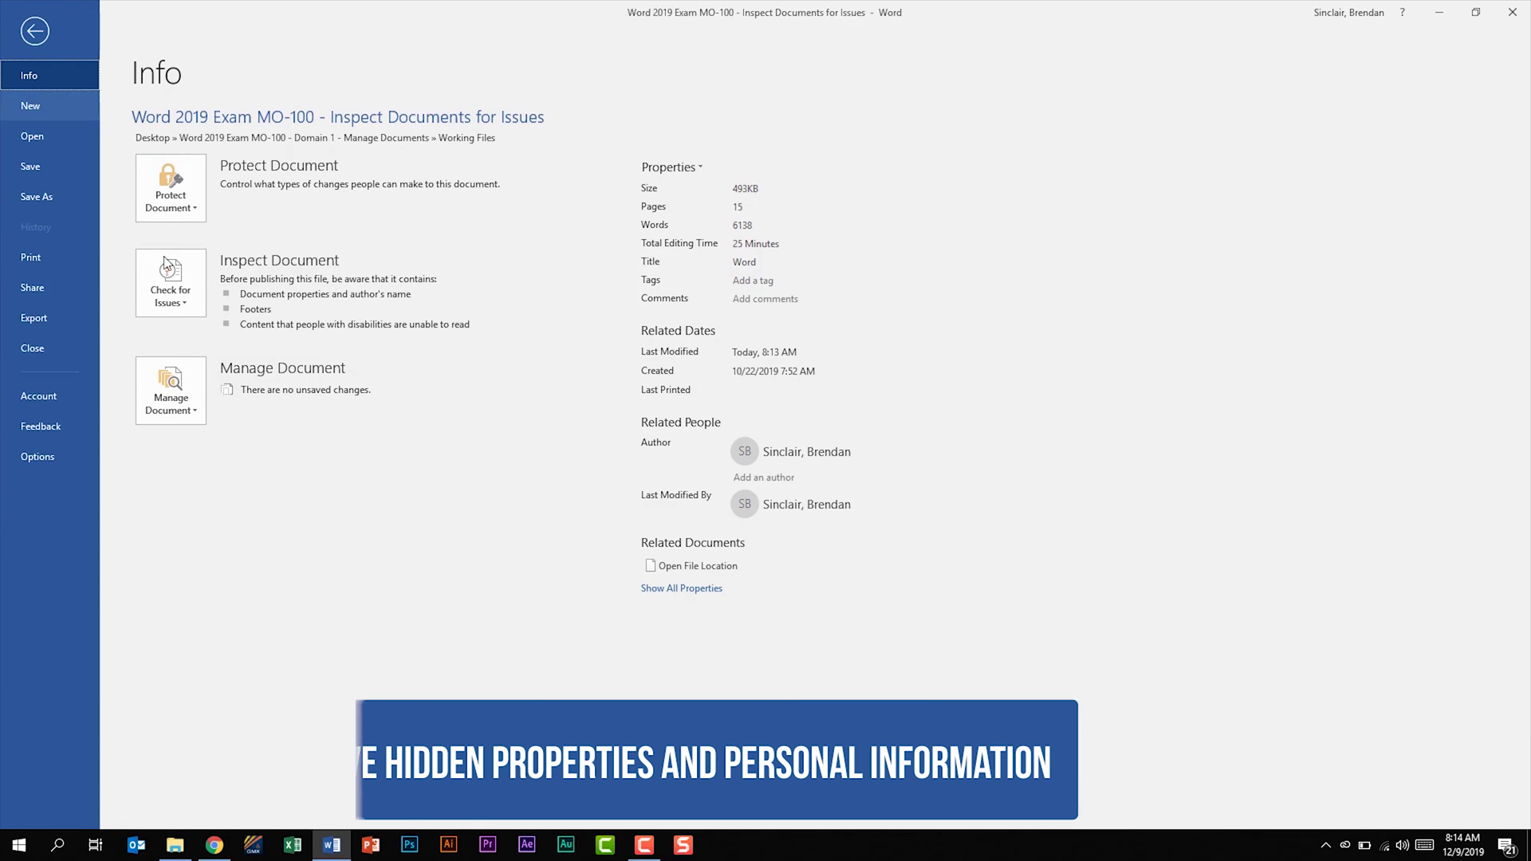
pyautogui.click(203, 302)
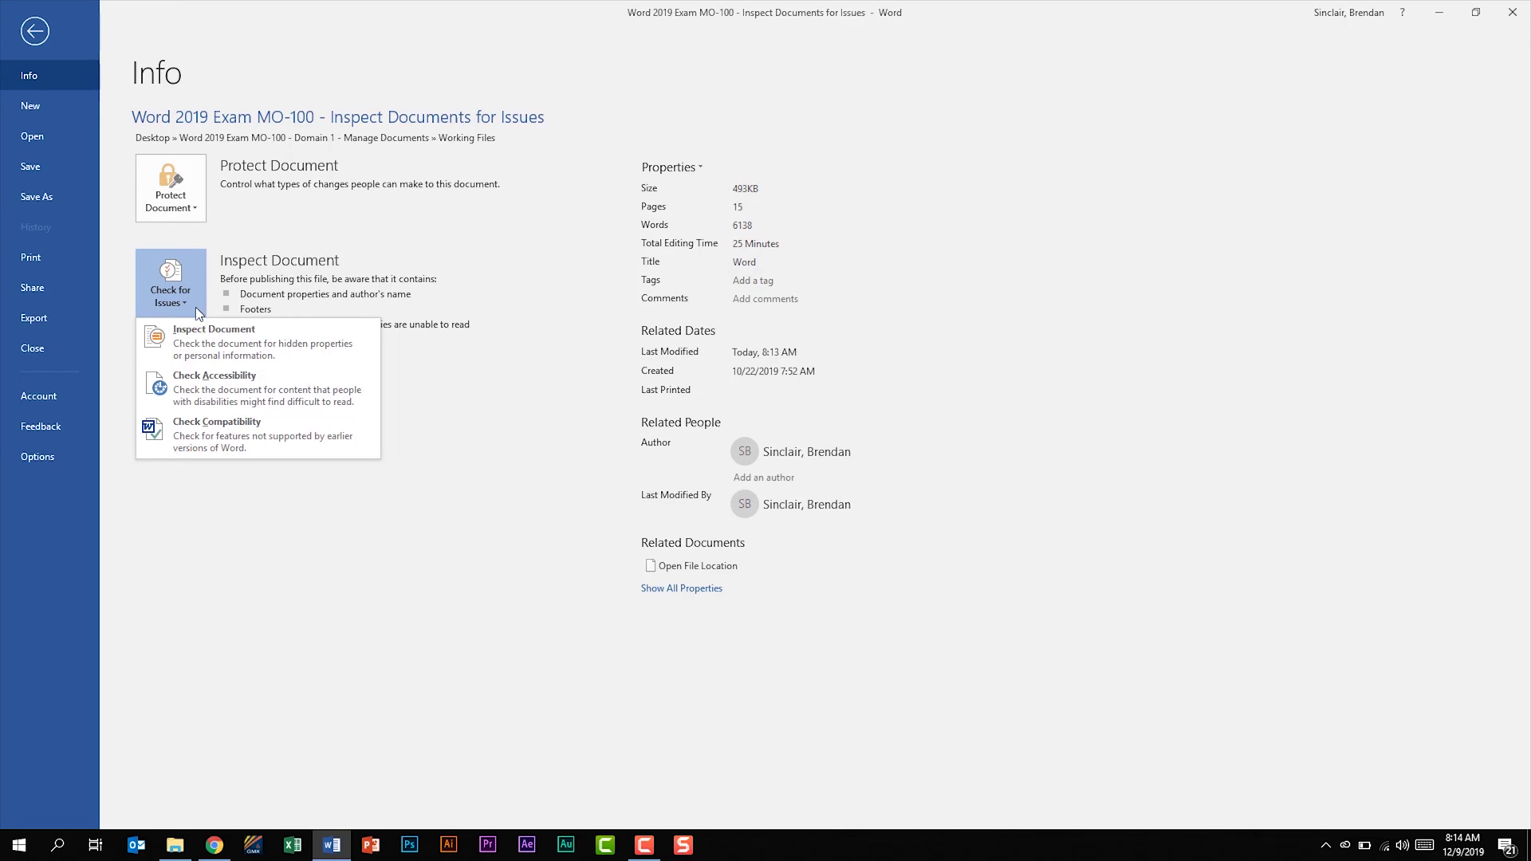
# - Run the Document Inspector and Remove All document properties and personal information
pyautogui.click(313, 343)
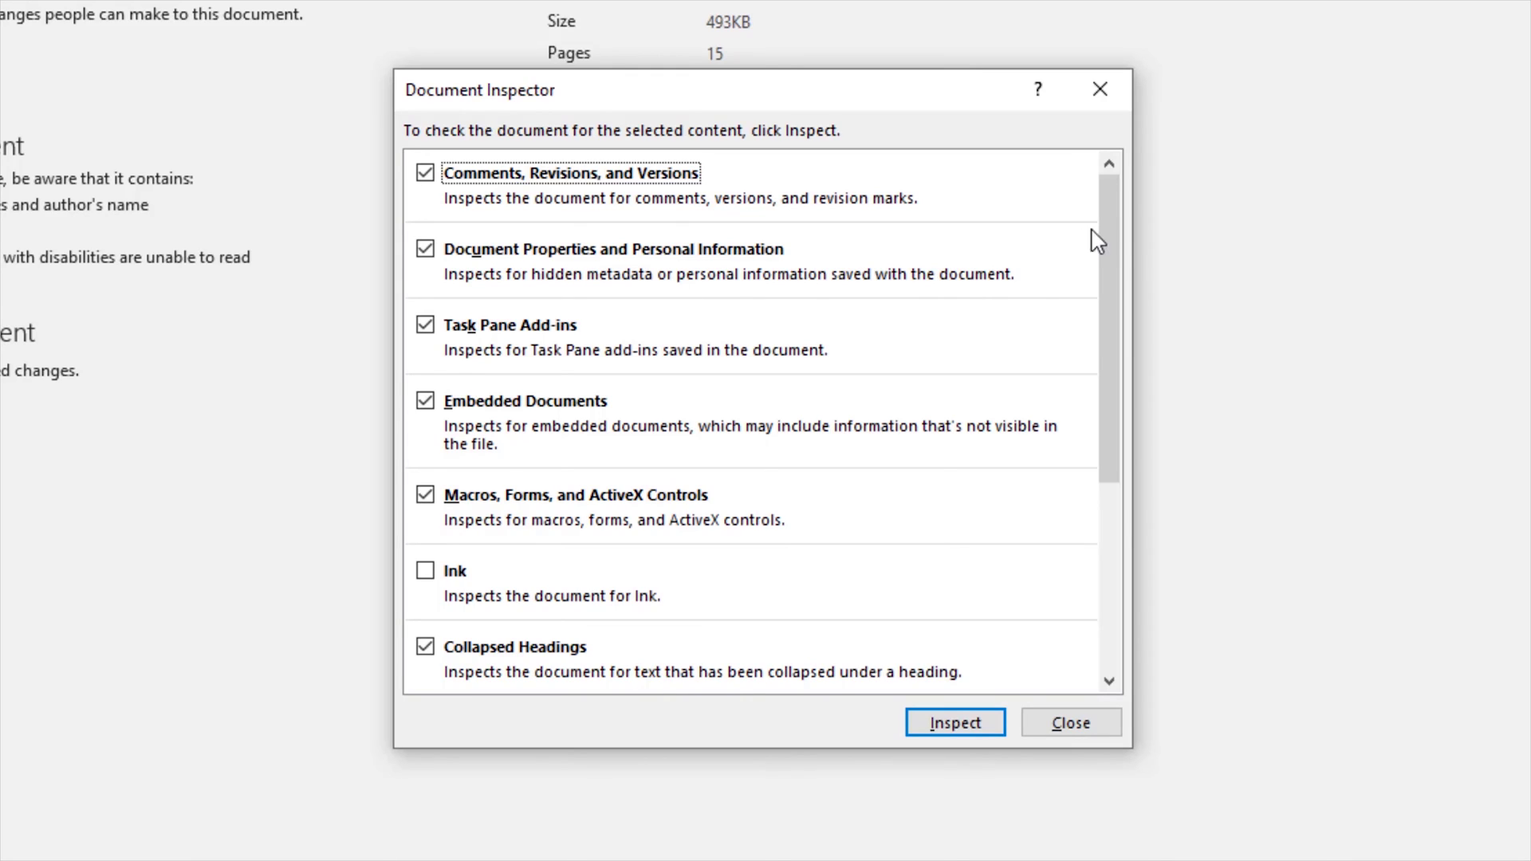
pyautogui.moveTo(1102, 203); pyautogui.dragTo(1094, 424)
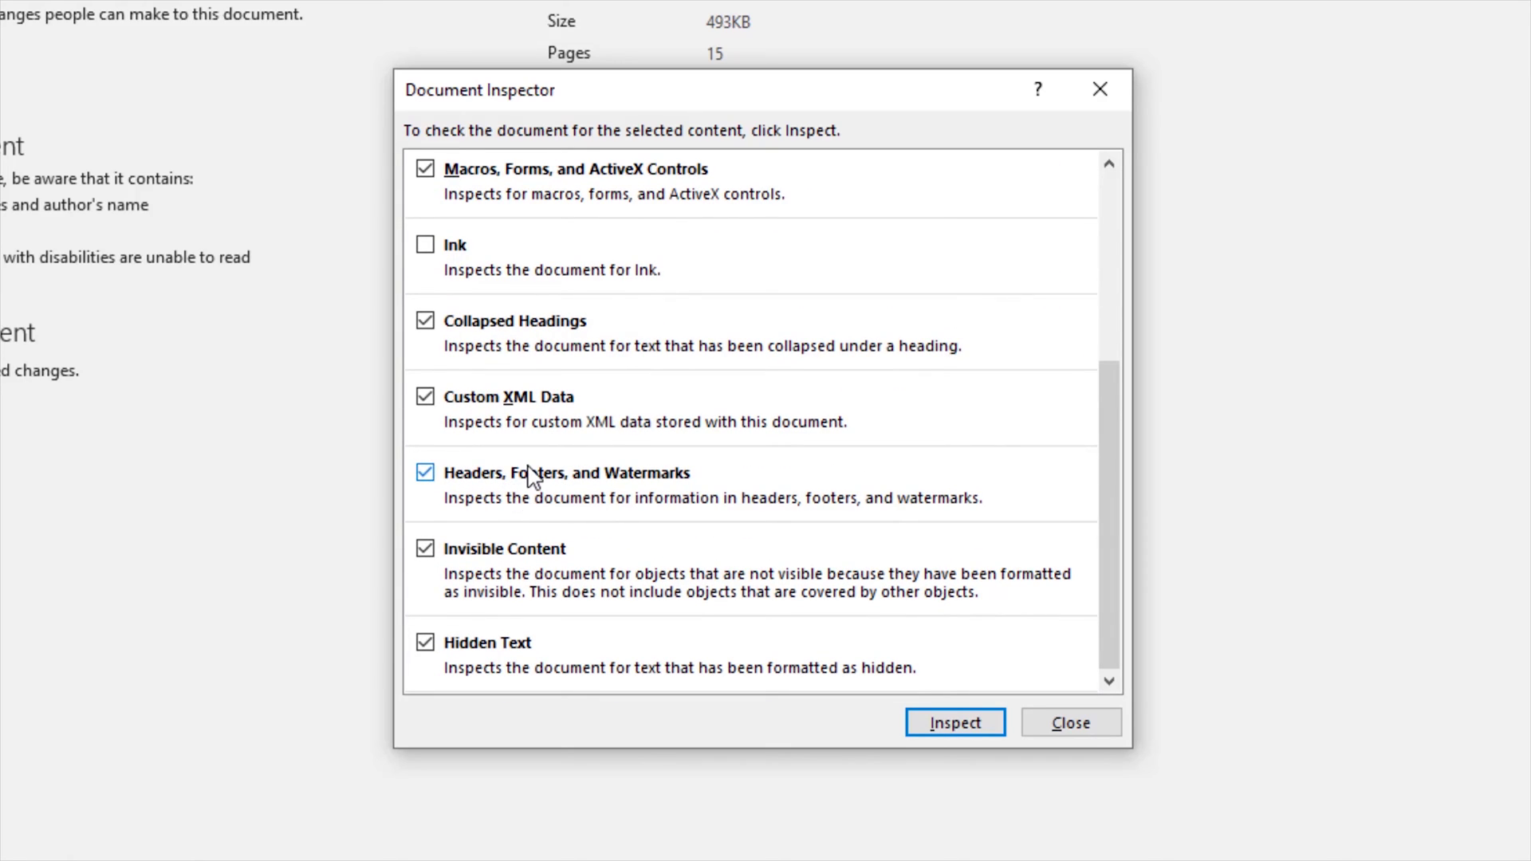
pyautogui.click(975, 737)
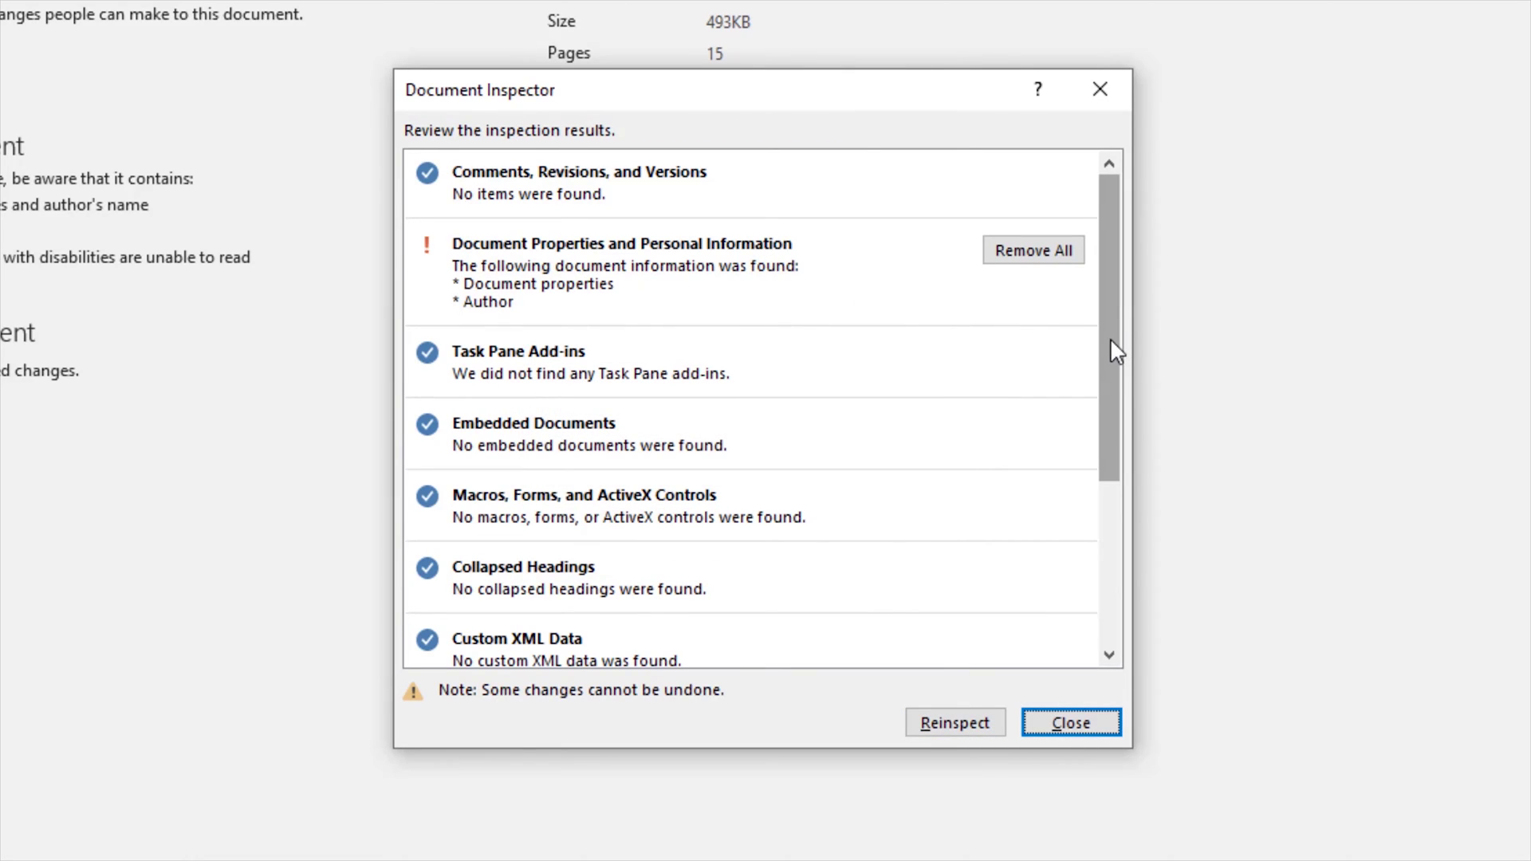
pyautogui.moveTo(1113, 354); pyautogui.dragTo(1094, 226)
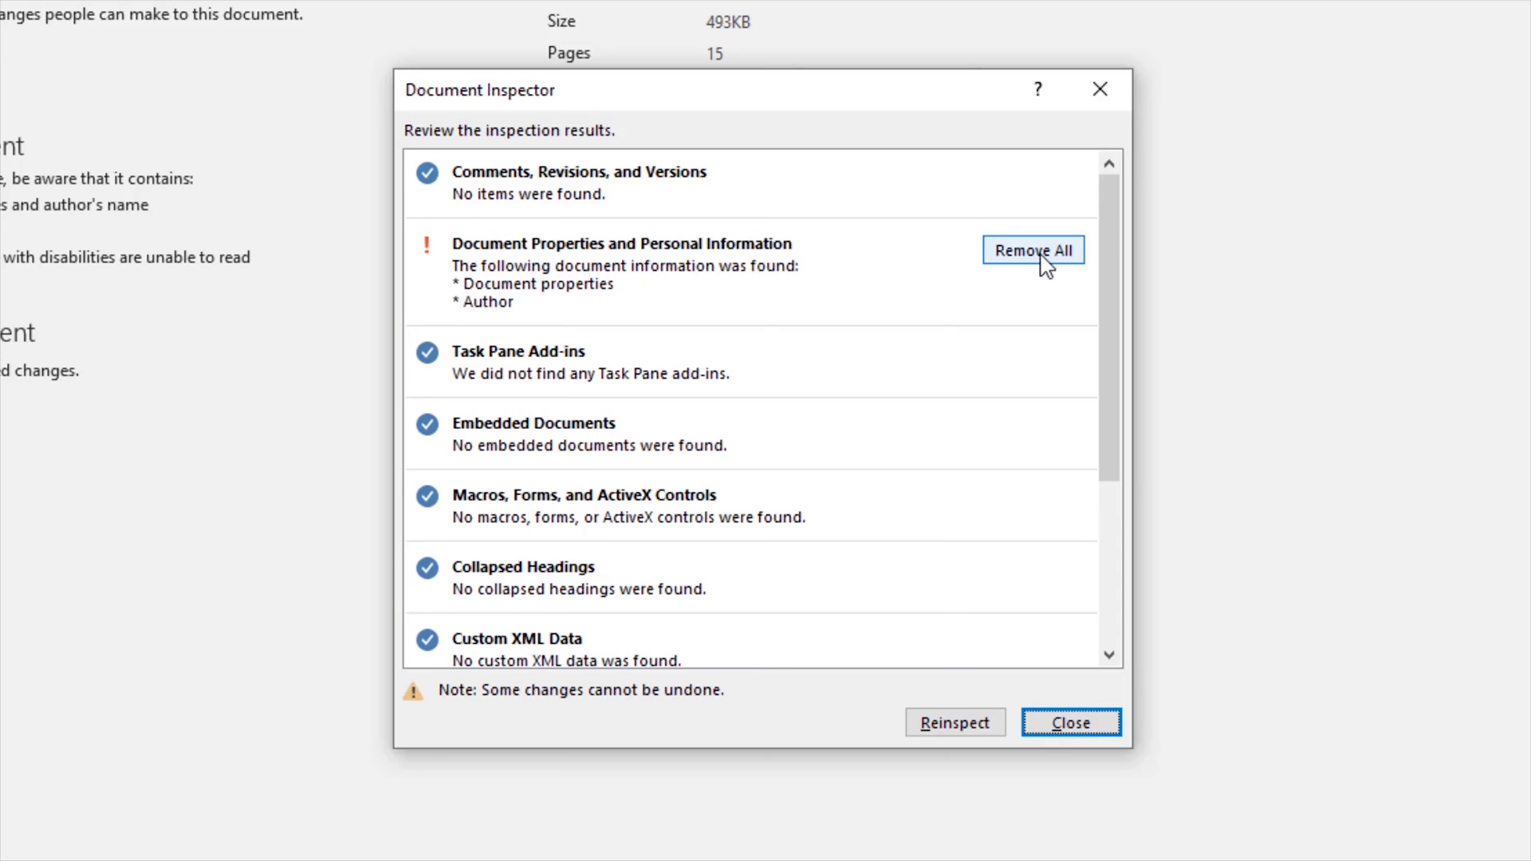
pyautogui.moveTo(930, 103); pyautogui.dragTo(1264, 356)
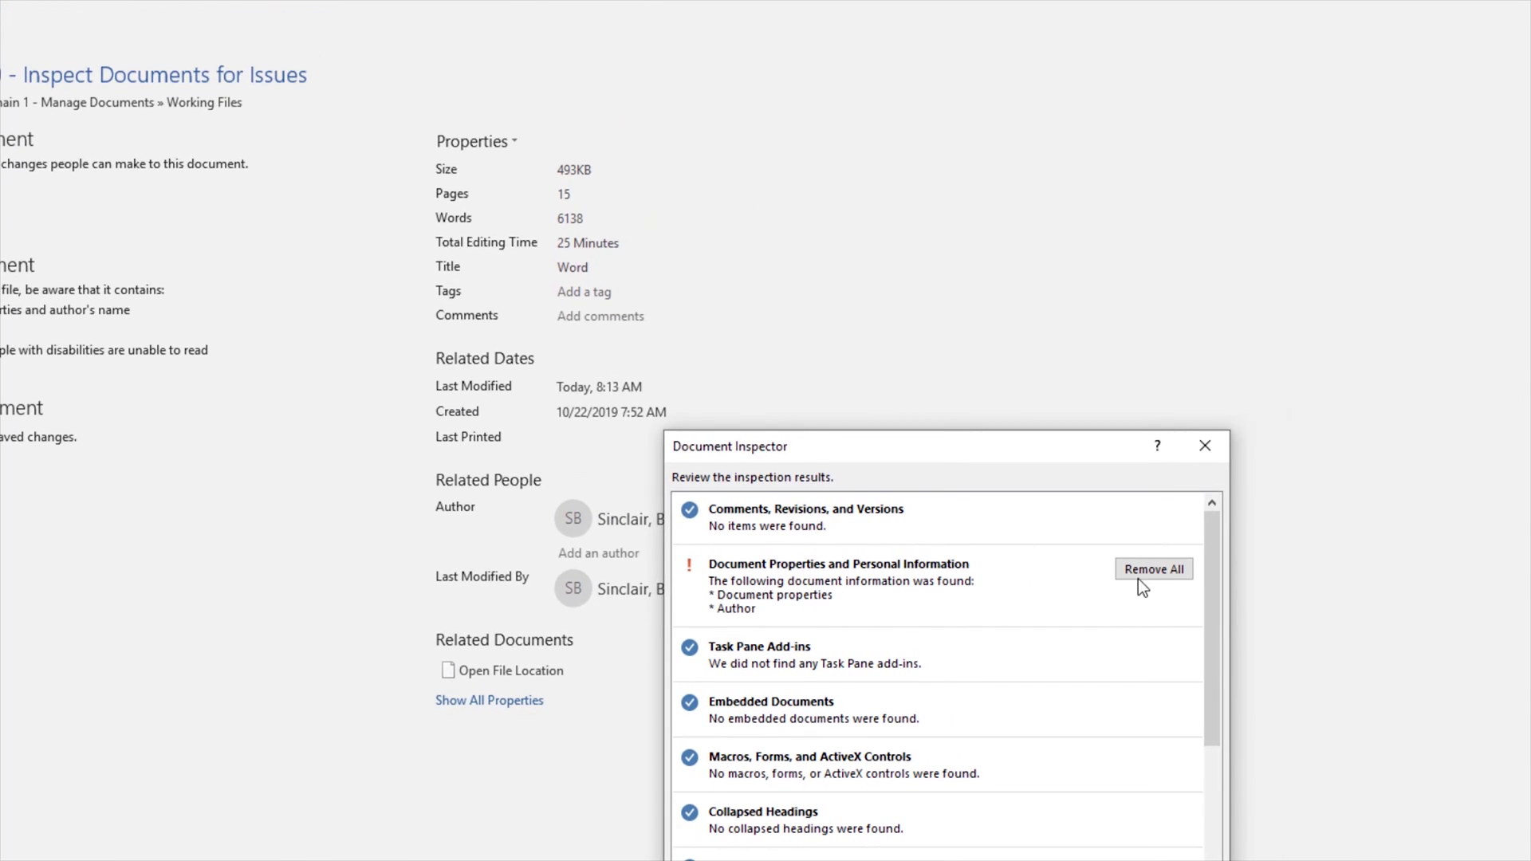
pyautogui.click(1165, 570)
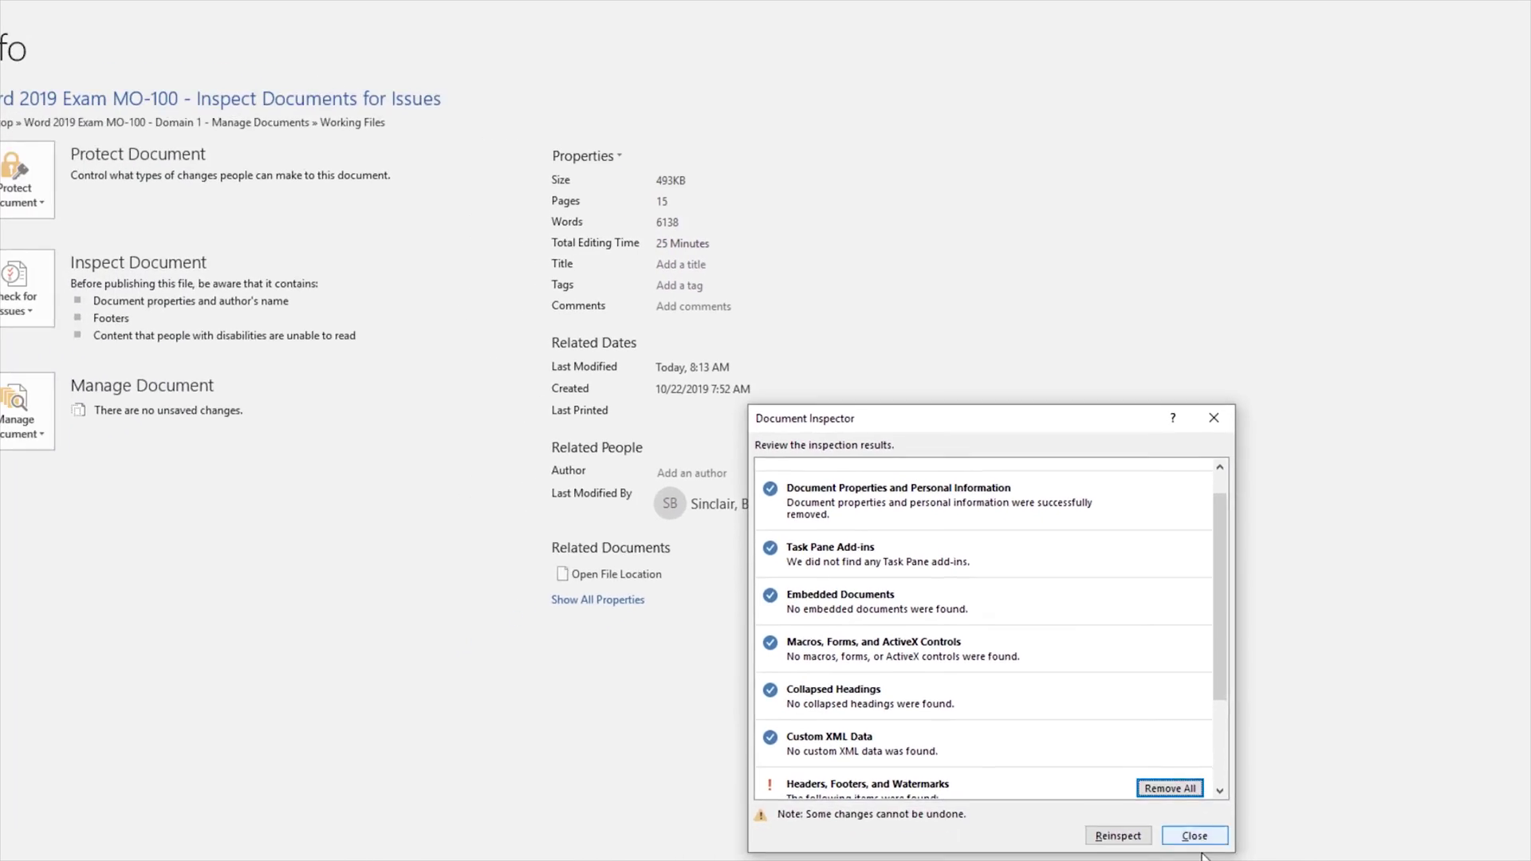
pyautogui.click(1208, 774)
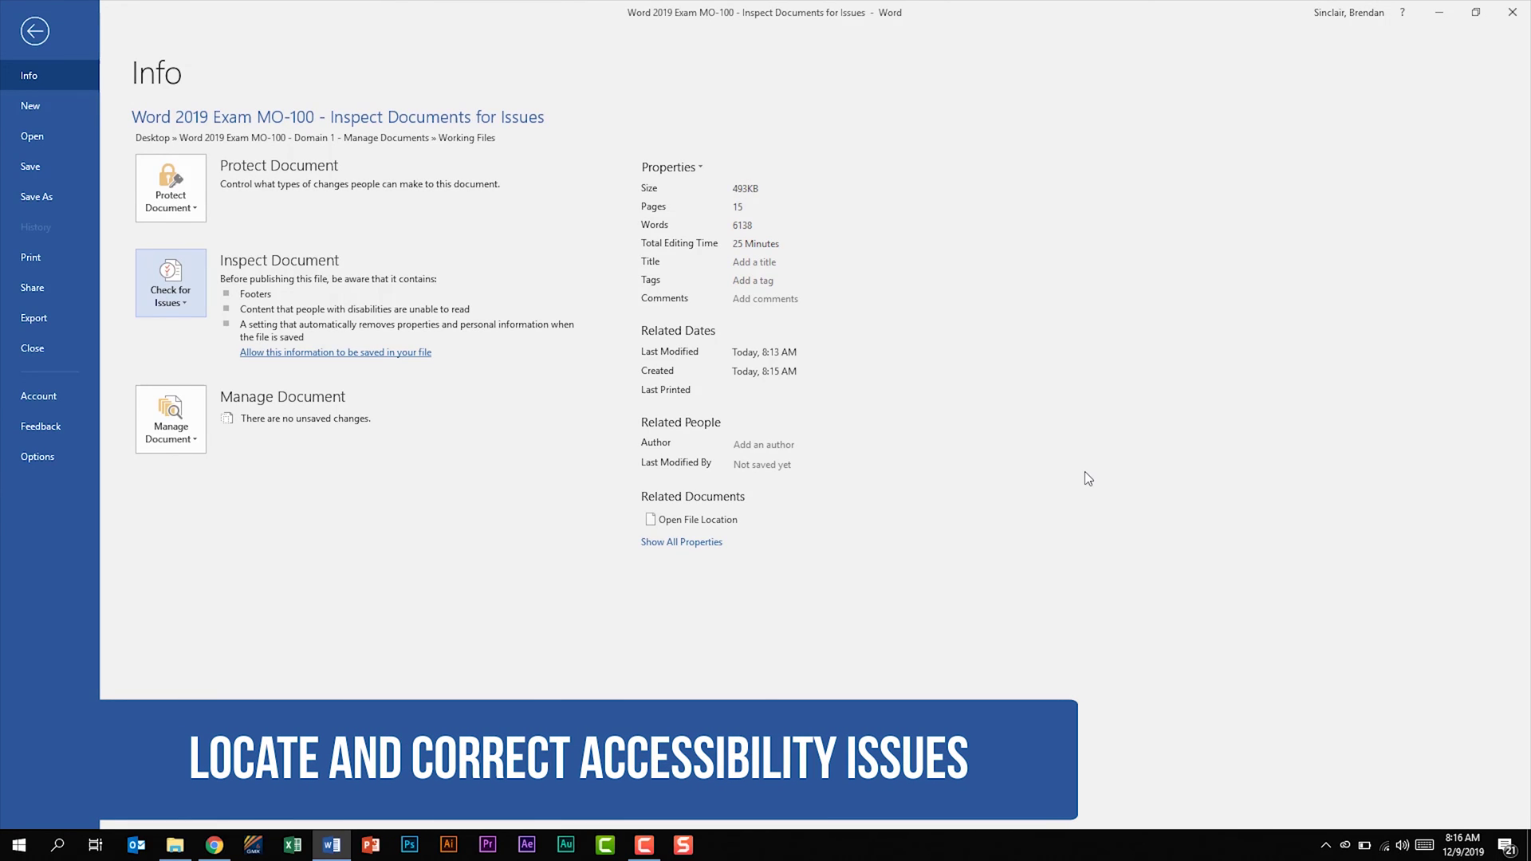
# - Run Check Accessibility and add the alt text 'Peter Pan' to Picture 1
pyautogui.click(189, 297)
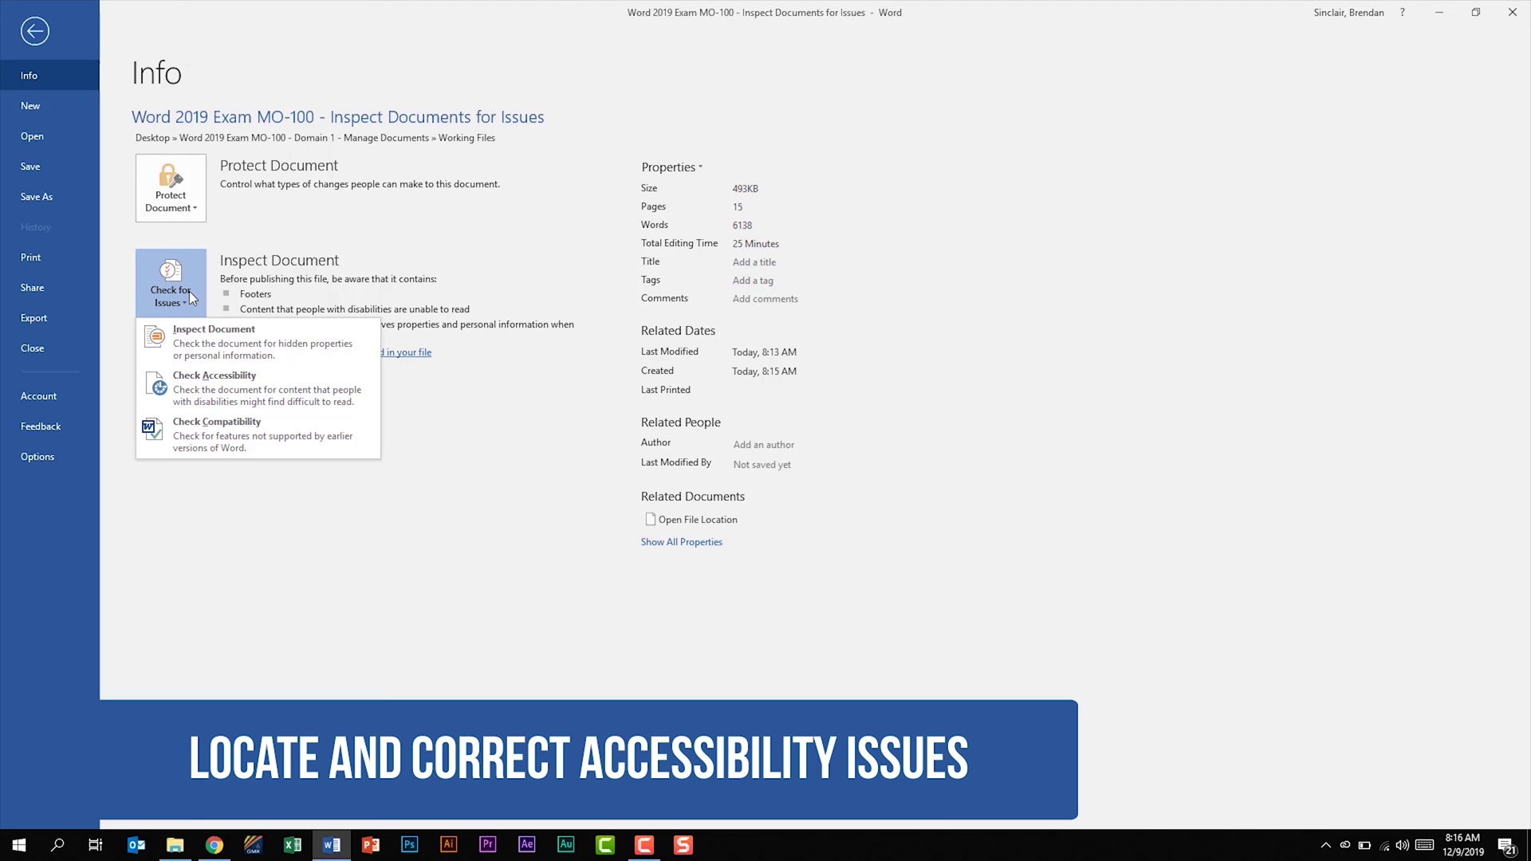
pyautogui.click(346, 371)
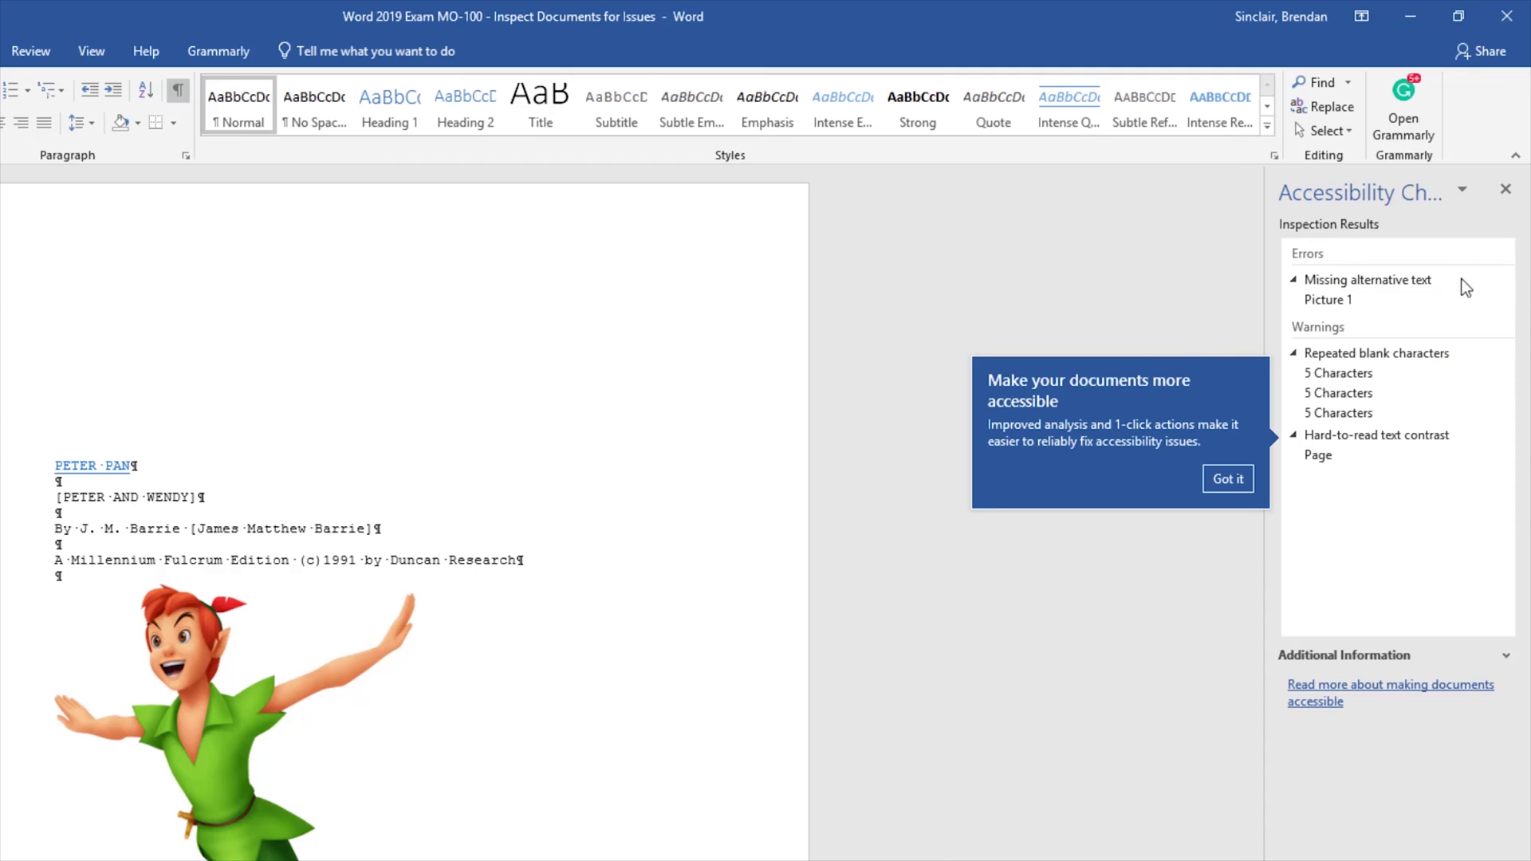
pyautogui.click(1356, 301)
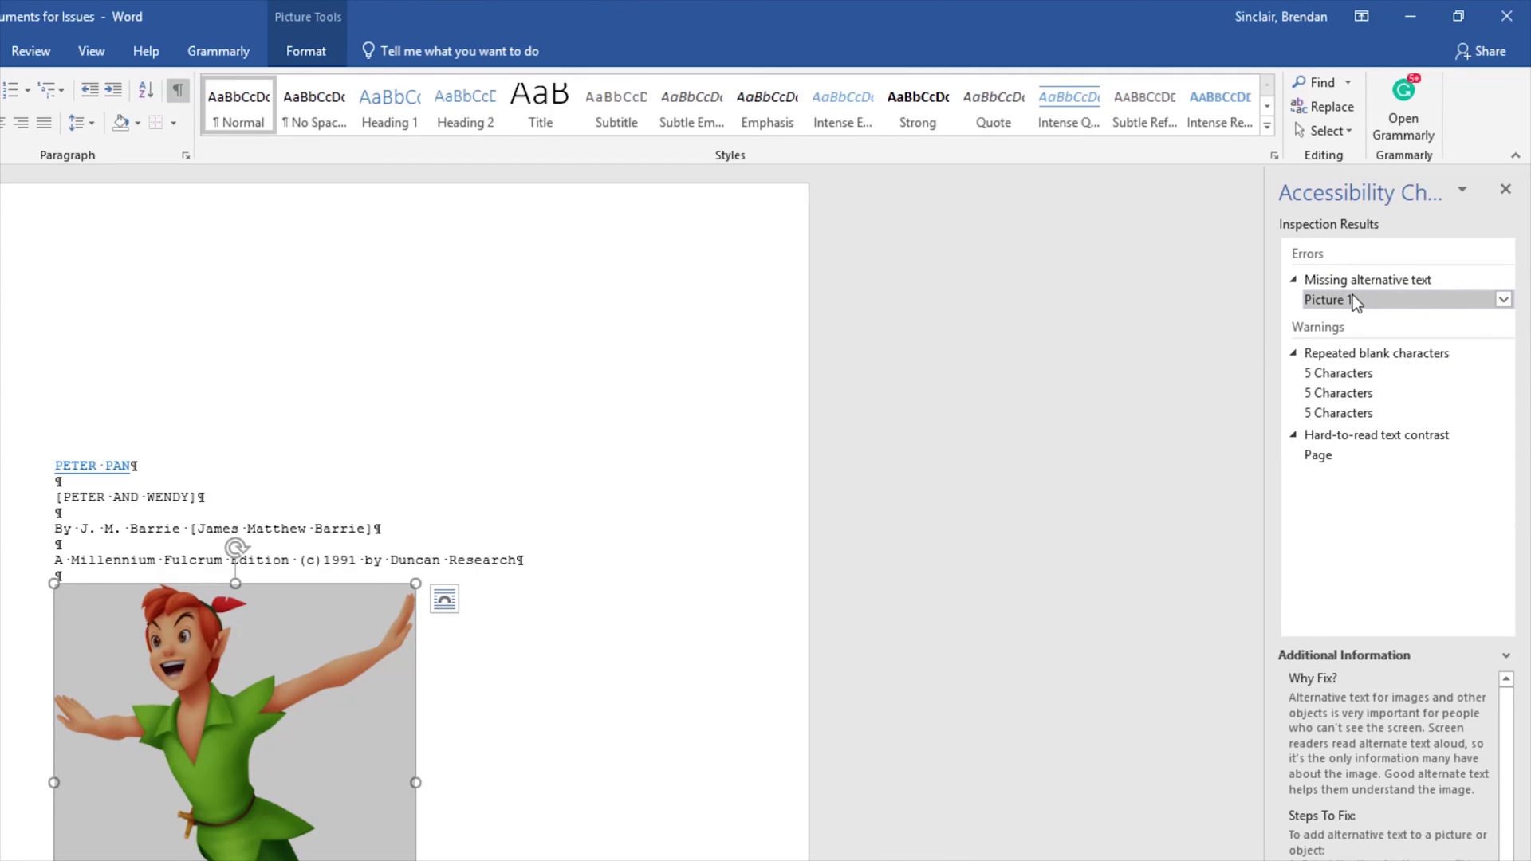
pyautogui.click(1503, 300)
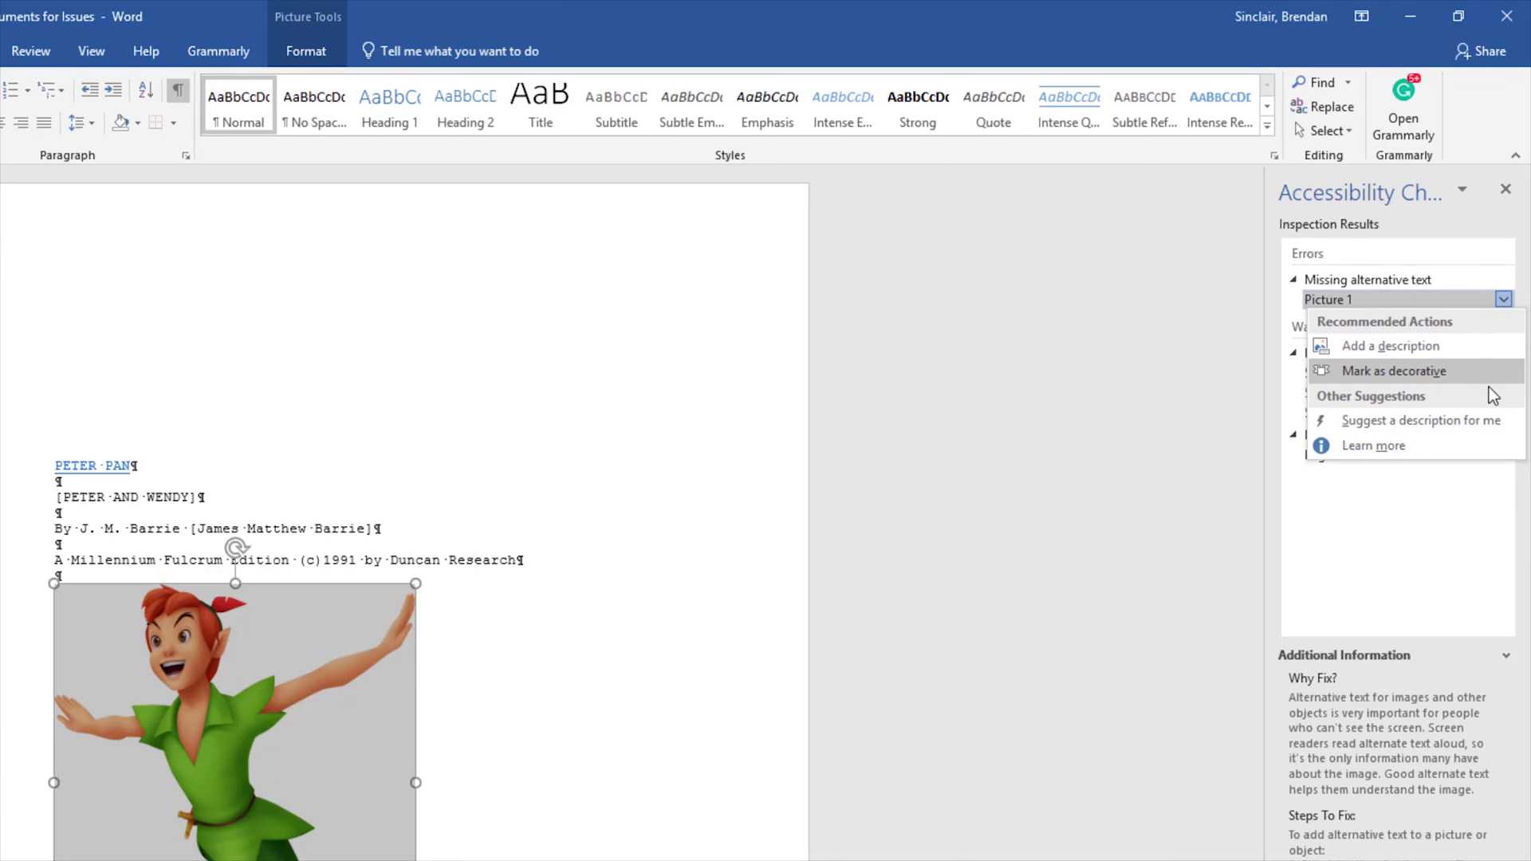
pyautogui.click(1457, 347)
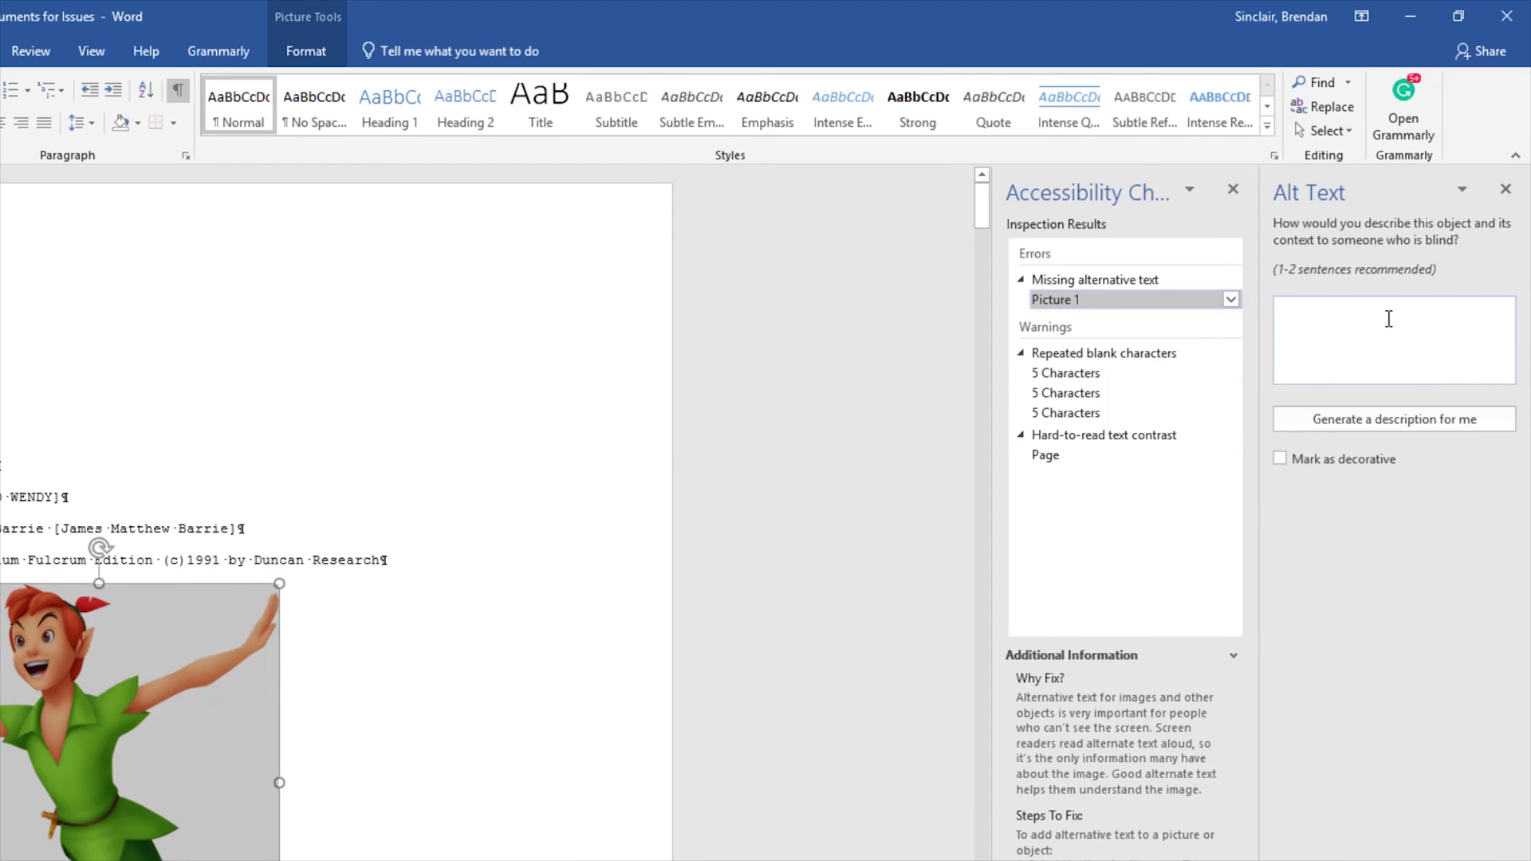
pyautogui.write('Peter Pan')
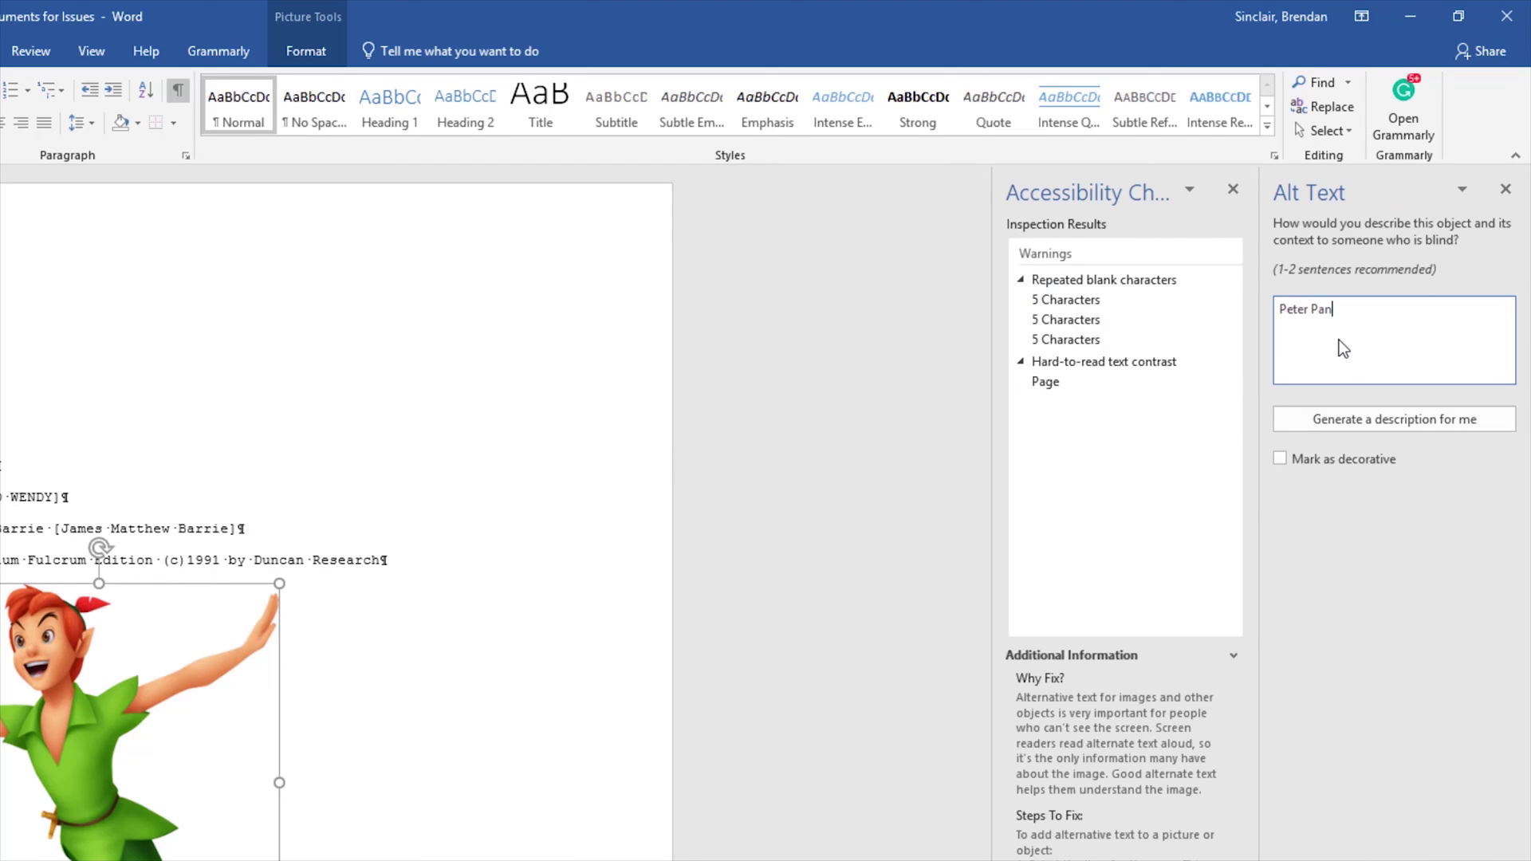
pyautogui.click(1506, 189)
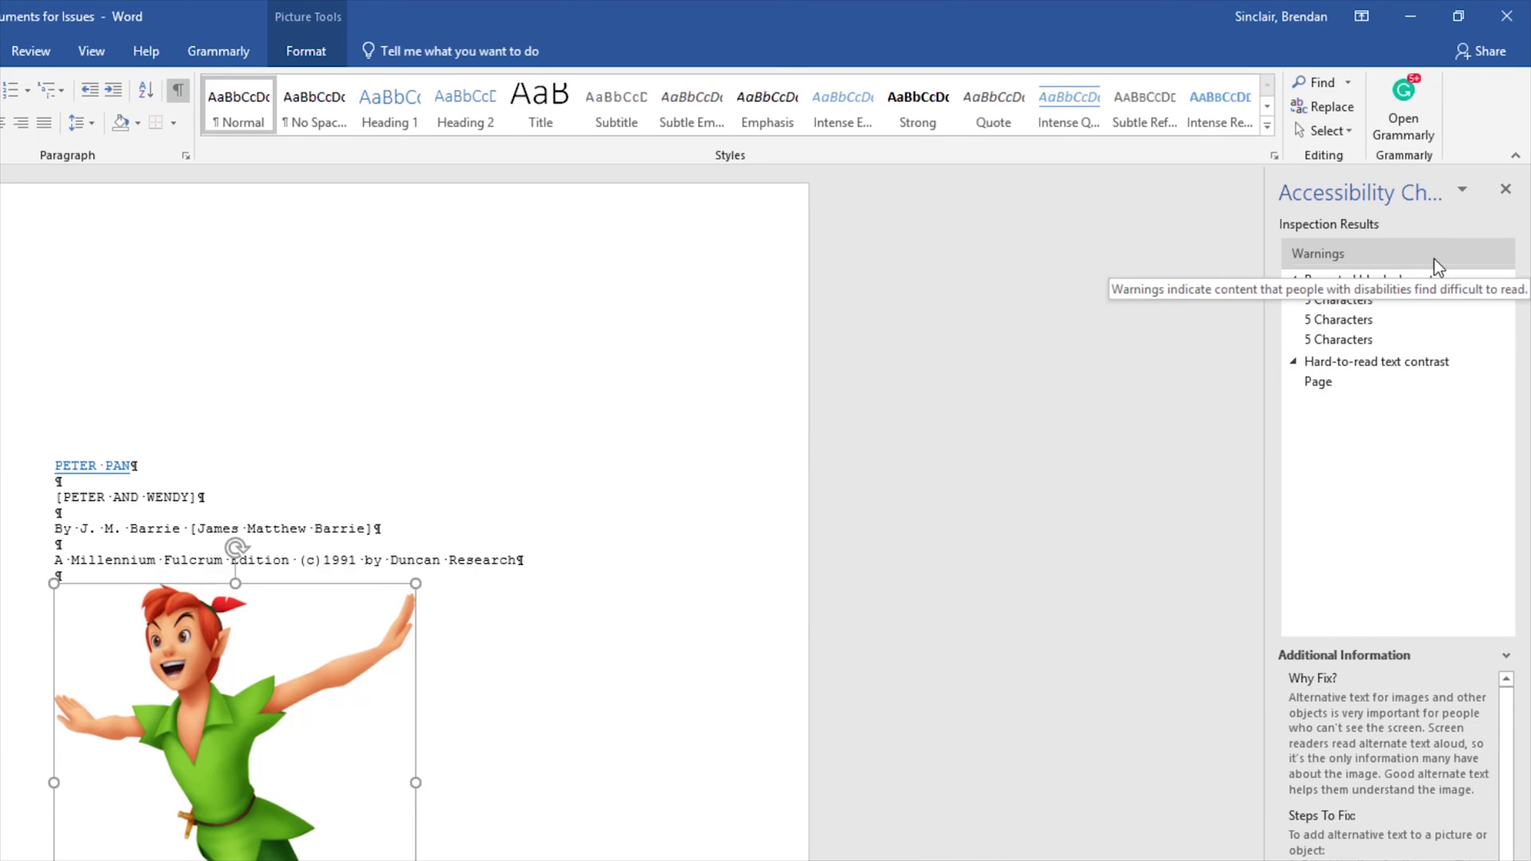
# - Run Check Compatibility and review the checked versions: Word 97-2003, 2007 and 2010
pyautogui.click(1505, 189)
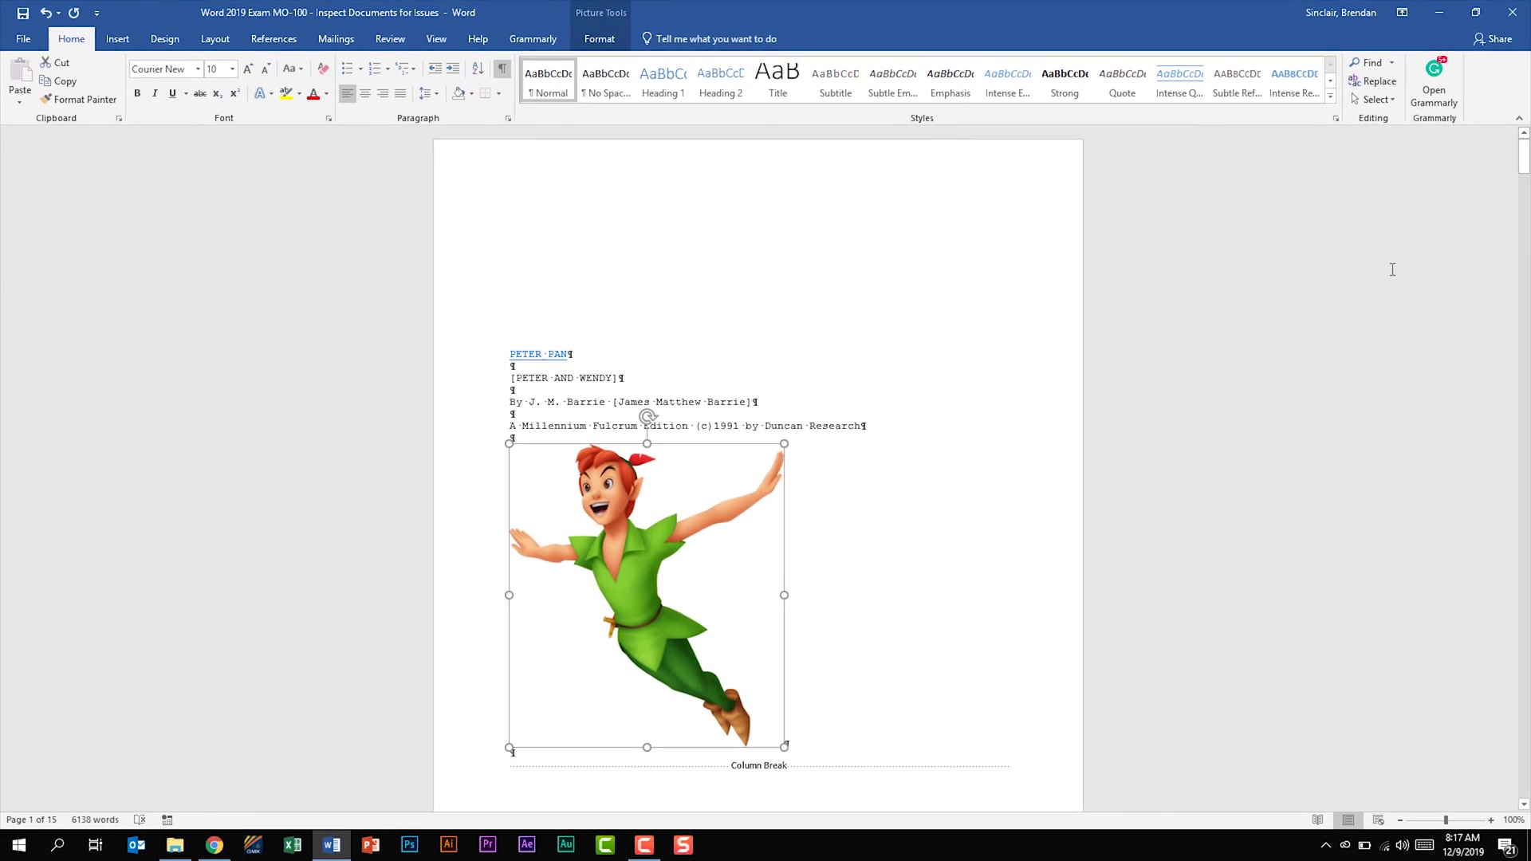
pyautogui.click(23, 38)
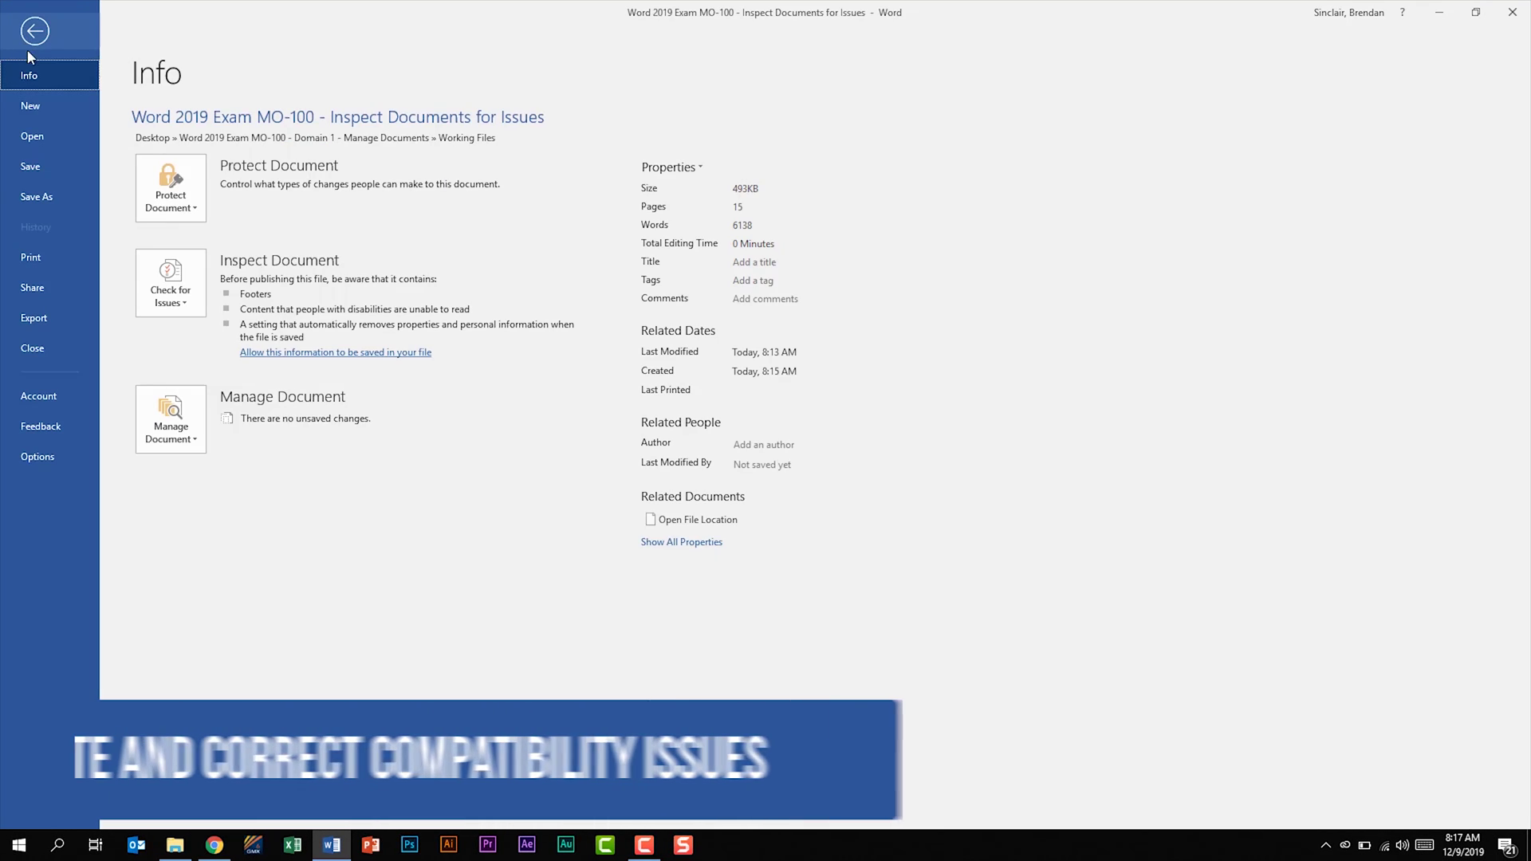
pyautogui.click(192, 289)
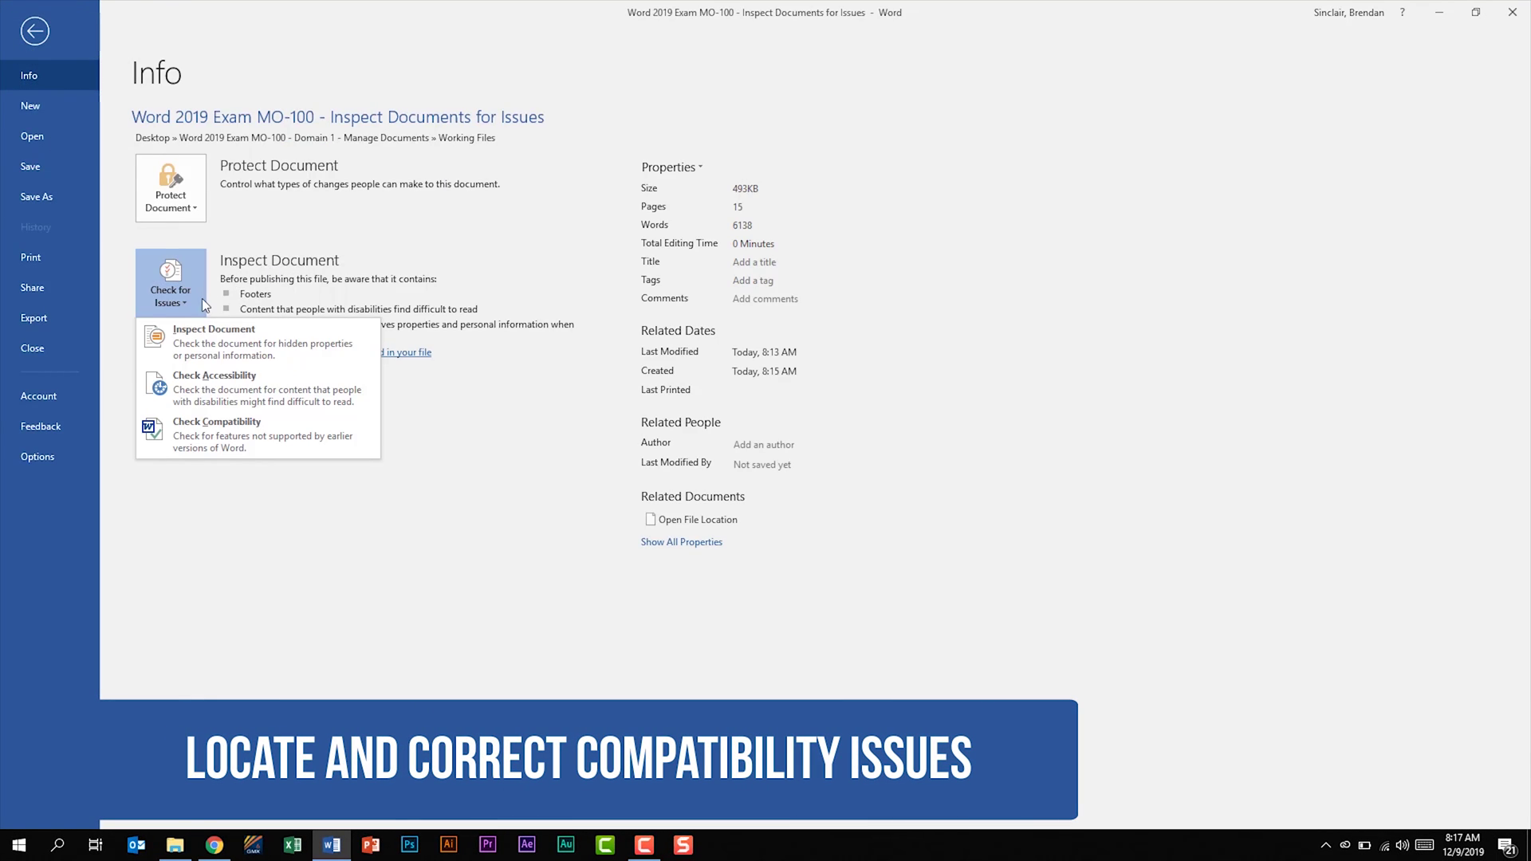
pyautogui.click(314, 419)
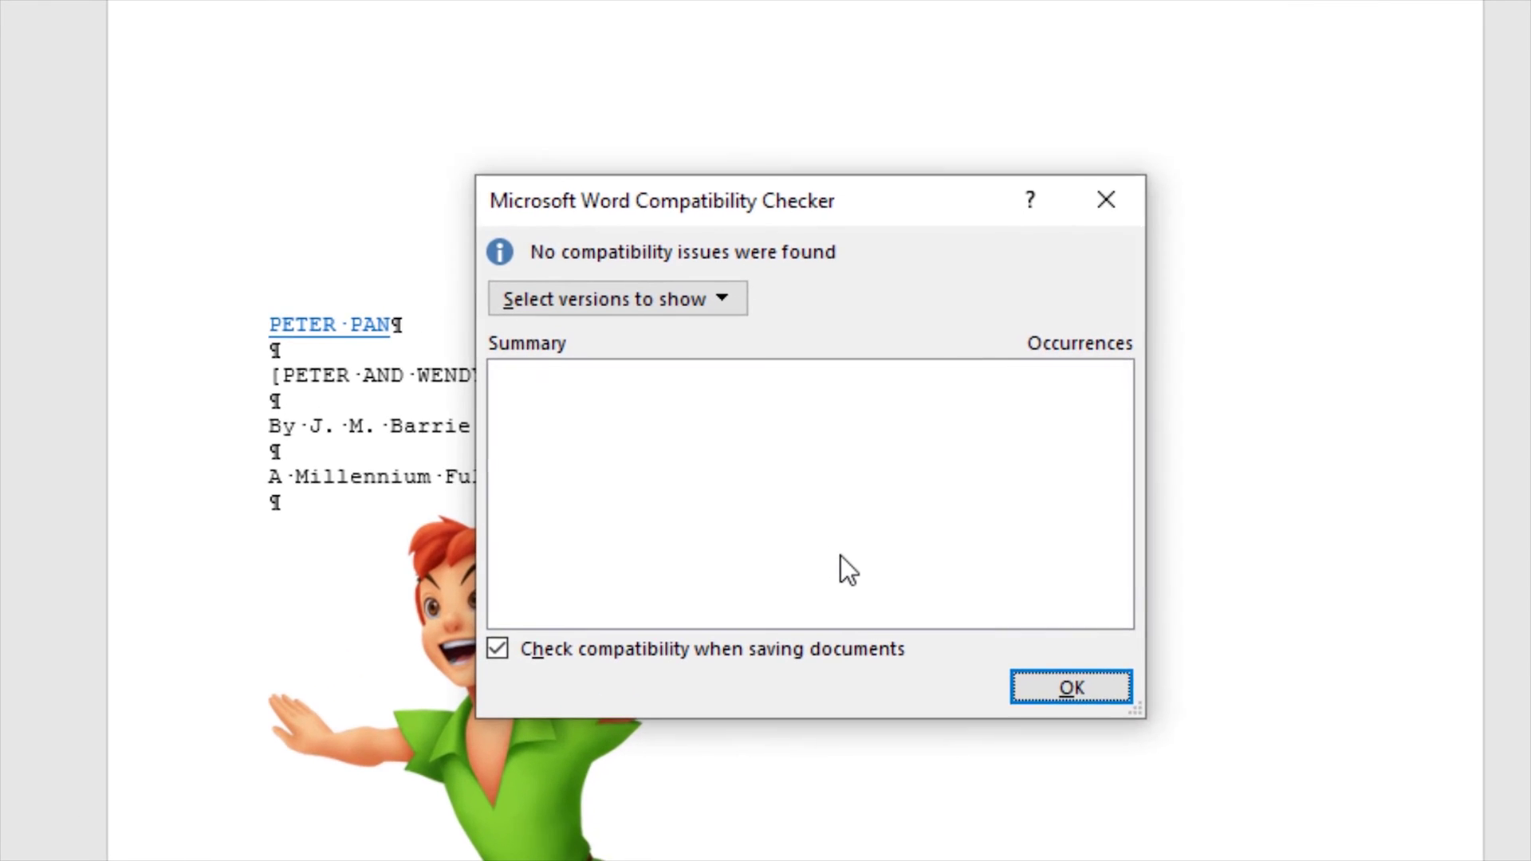
pyautogui.click(722, 294)
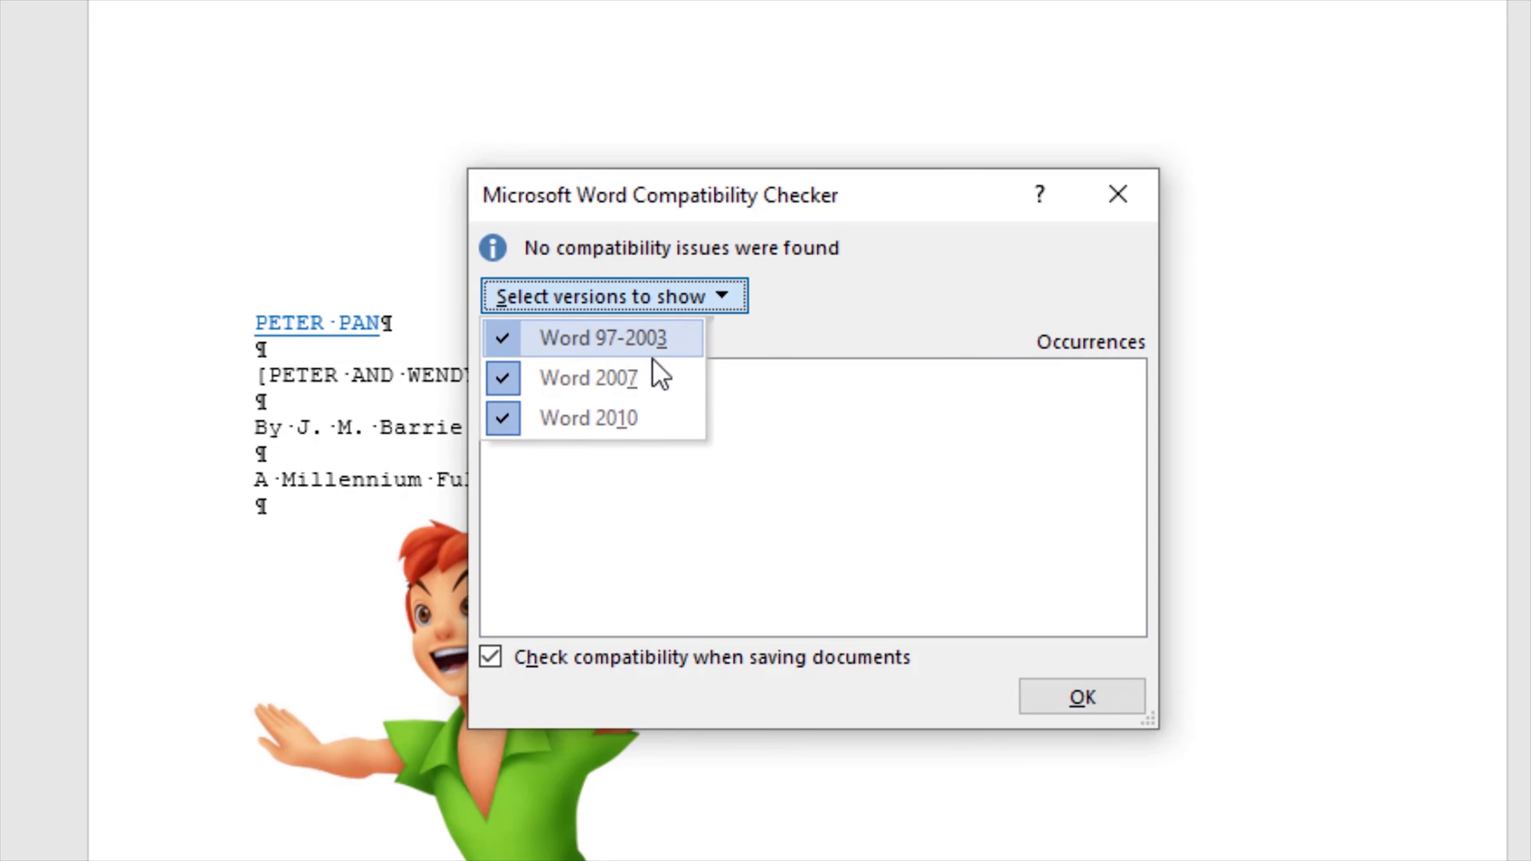
pyautogui.click(512, 691)
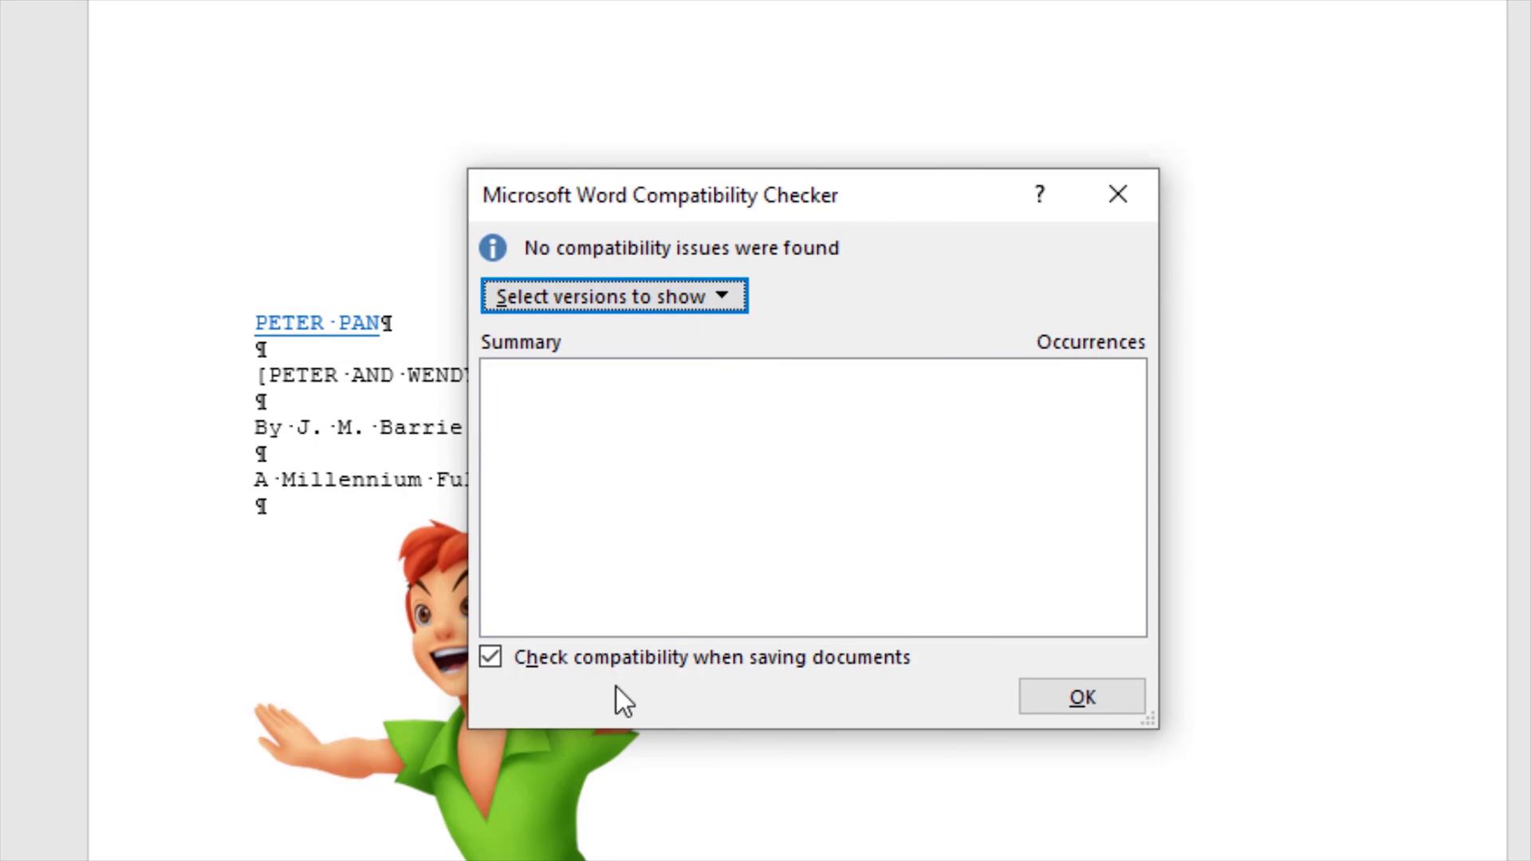